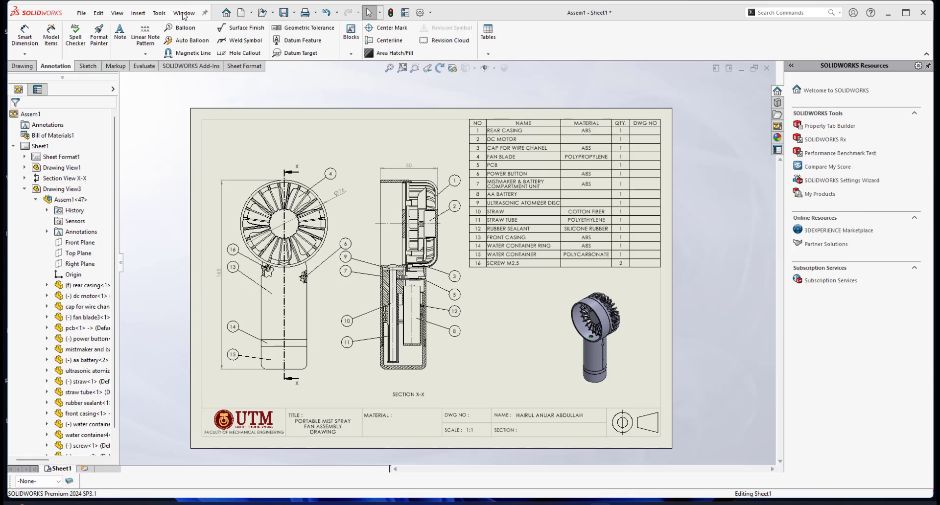
# - Switch from the assembly drawing to the Assem1 assembly window and show its feature tree
pyautogui.click(185, 13)
pyautogui.click(211, 118)
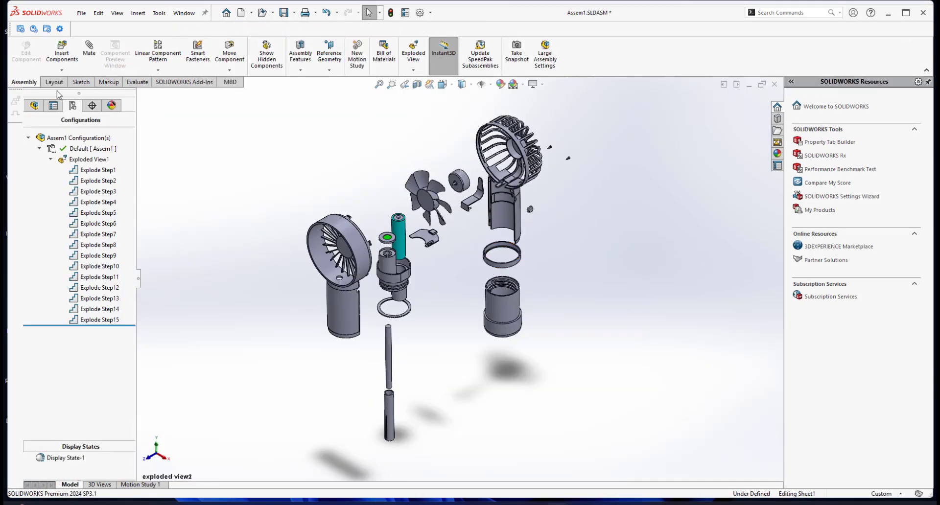
pyautogui.click(34, 105)
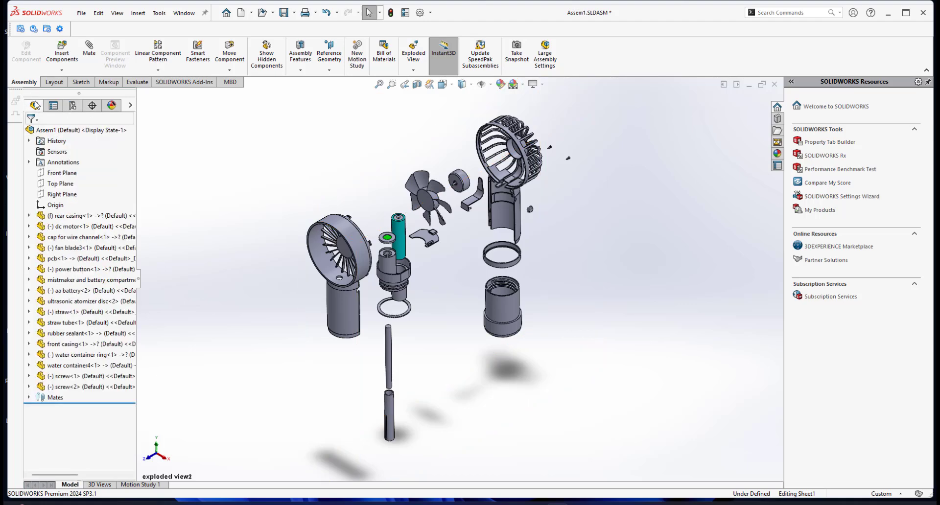
# - Collapse the exploded fan assembly to inspect it in its assembled form, and explode it again
pyautogui.rightClick(66, 130)
pyautogui.click(113, 224)
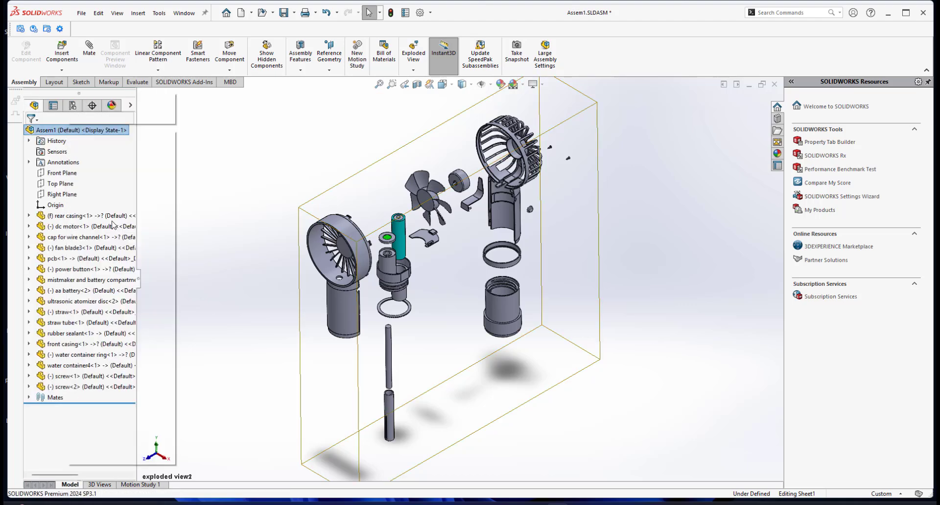
pyautogui.scroll(-4, 549, 218)
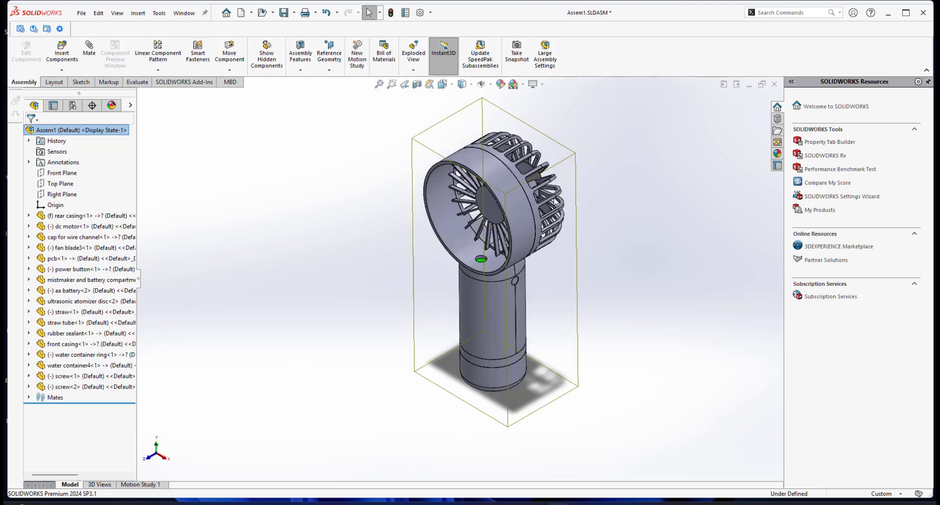
pyautogui.scroll(-3, 539, 200)
pyautogui.scroll(1, 589, 244)
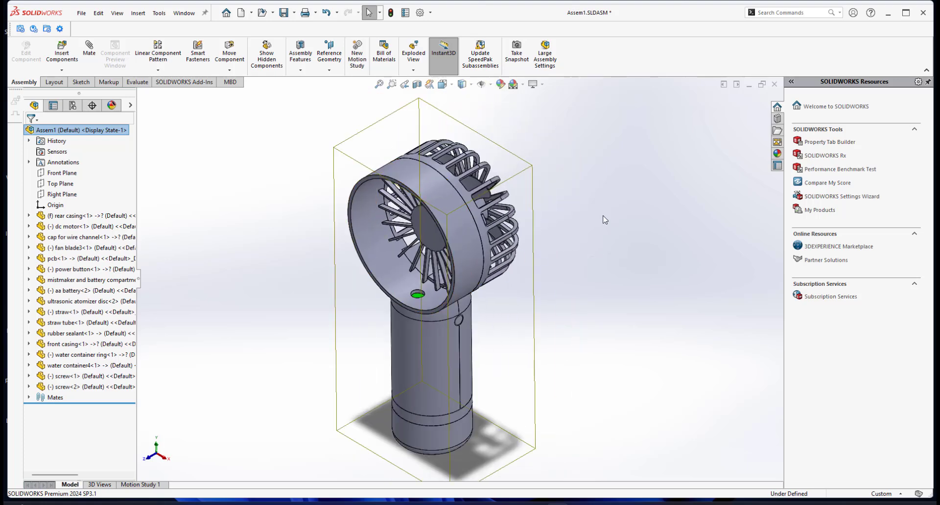
pyautogui.click(616, 191)
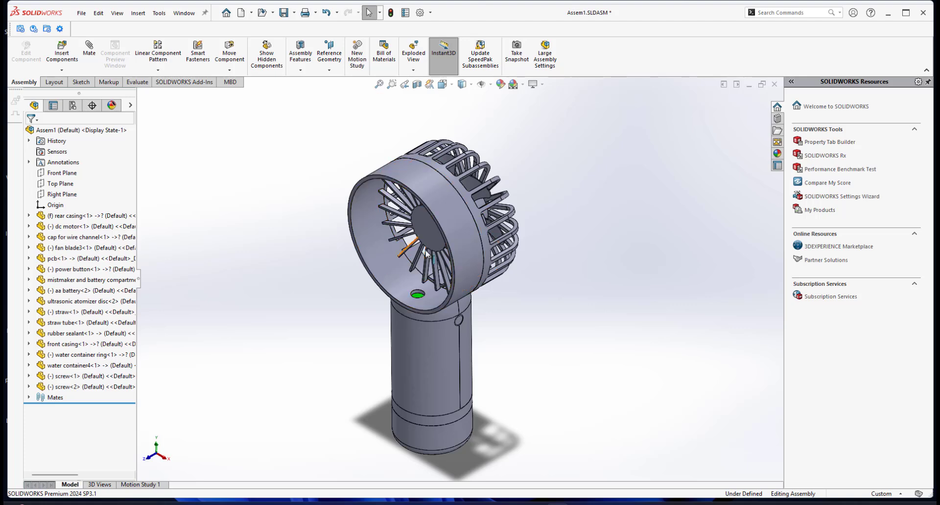
pyautogui.rightClick(89, 130)
pyautogui.click(122, 218)
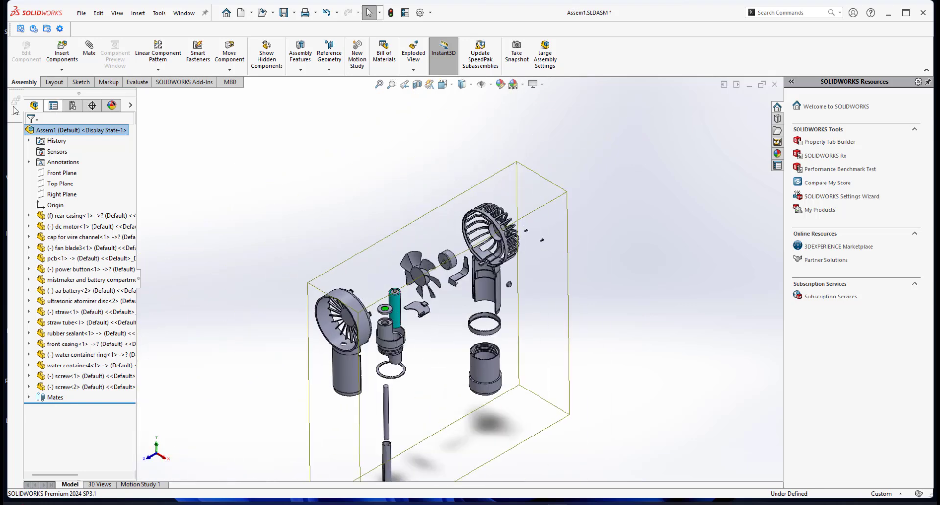
# - Open Exploded View1 of the Default configuration for editing to review its explode steps, and close it without changes
pyautogui.click(73, 106)
pyautogui.click(40, 149)
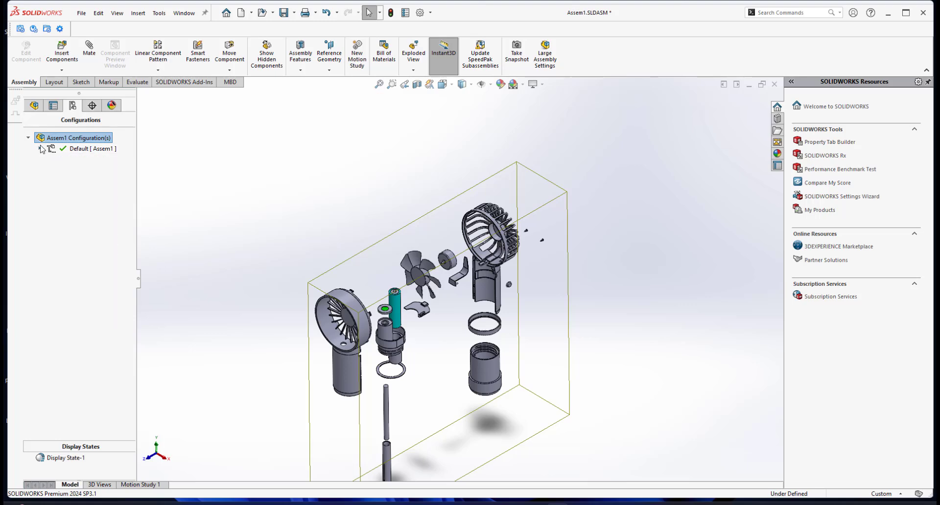
pyautogui.click(39, 149)
pyautogui.click(79, 161)
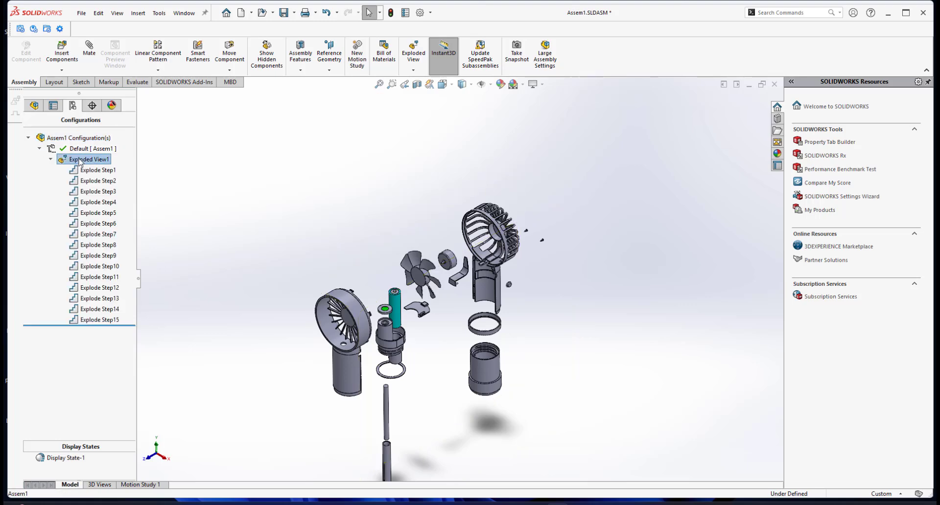
pyautogui.rightClick(79, 161)
pyautogui.click(110, 214)
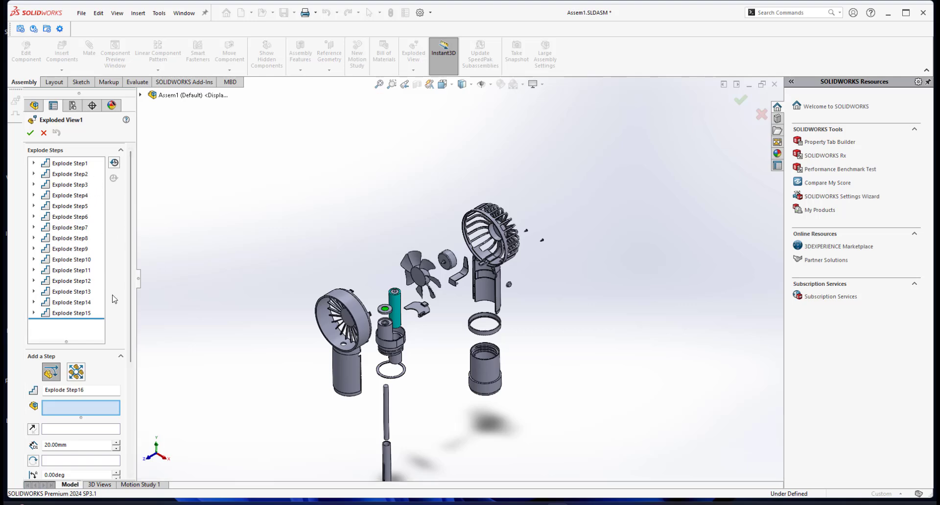
pyautogui.click(45, 133)
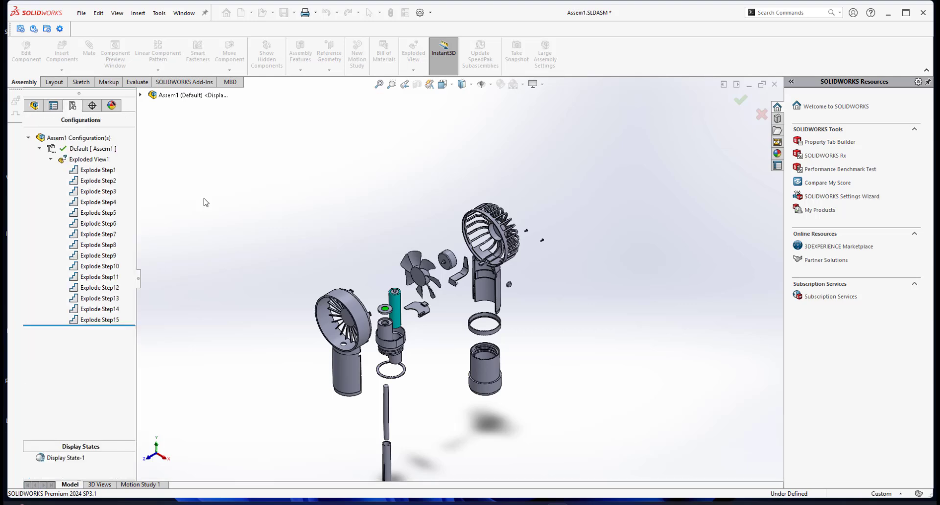
# - Examine the exploded components, checking how the fan blade, DC motor and rear casing line up
pyautogui.scroll(2, 416, 312)
pyautogui.scroll(-2, 424, 314)
pyautogui.scroll(-2, 446, 330)
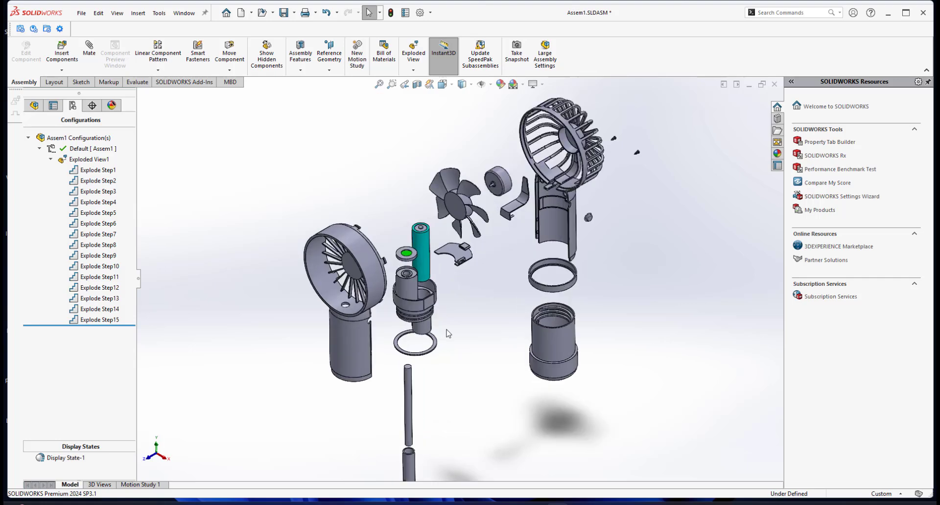
pyautogui.scroll(2, 446, 330)
pyautogui.scroll(-2, 469, 287)
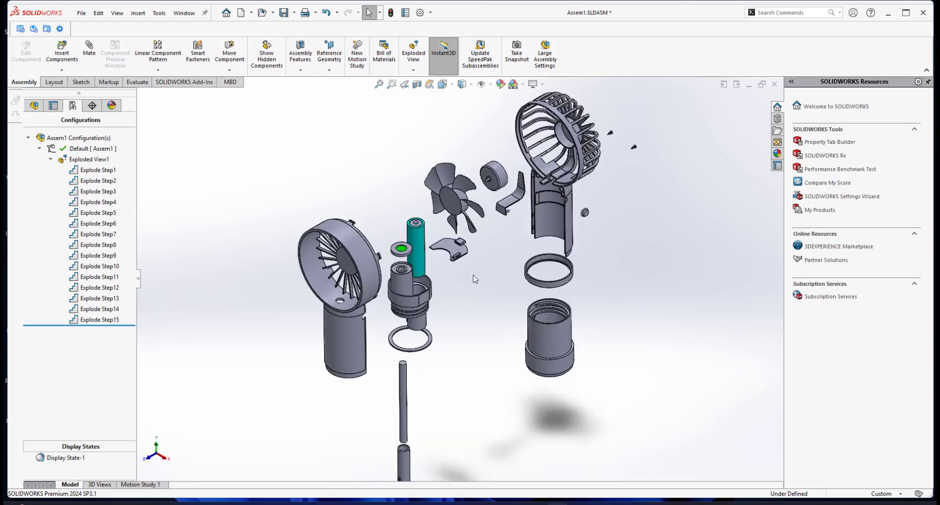
pyautogui.scroll(1, 477, 278)
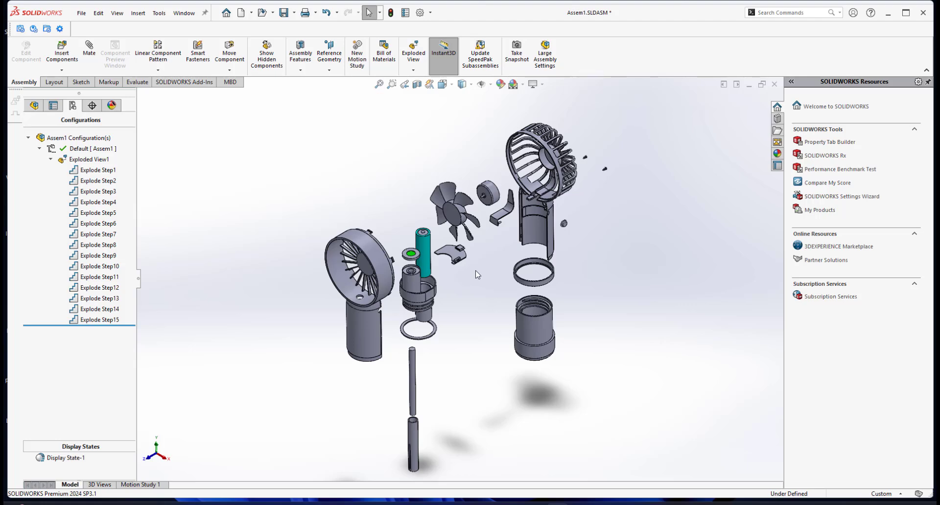
pyautogui.scroll(-4, 475, 270)
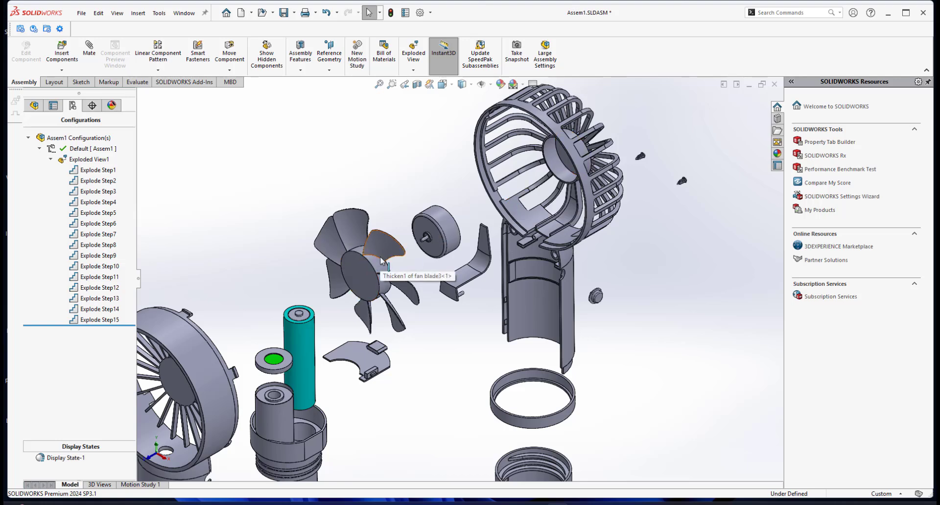
pyautogui.scroll(-2, 382, 265)
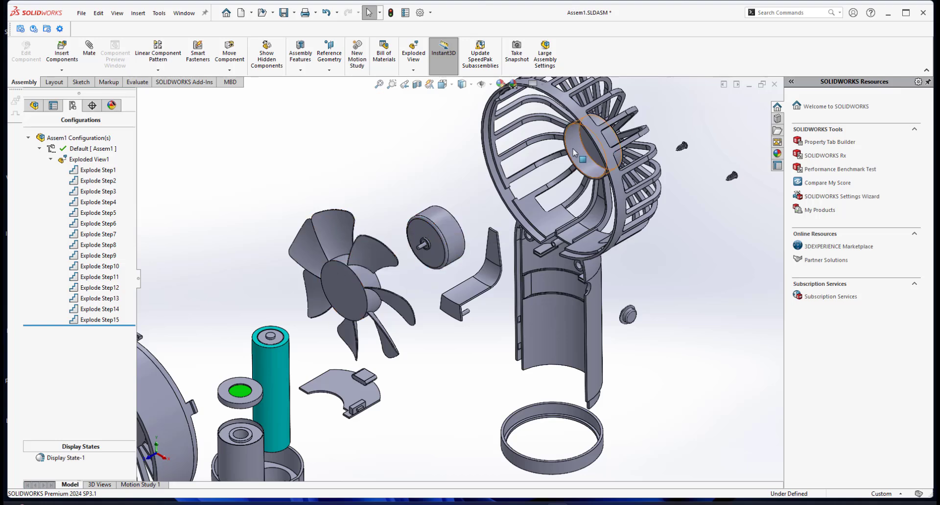
pyautogui.scroll(-2, 576, 161)
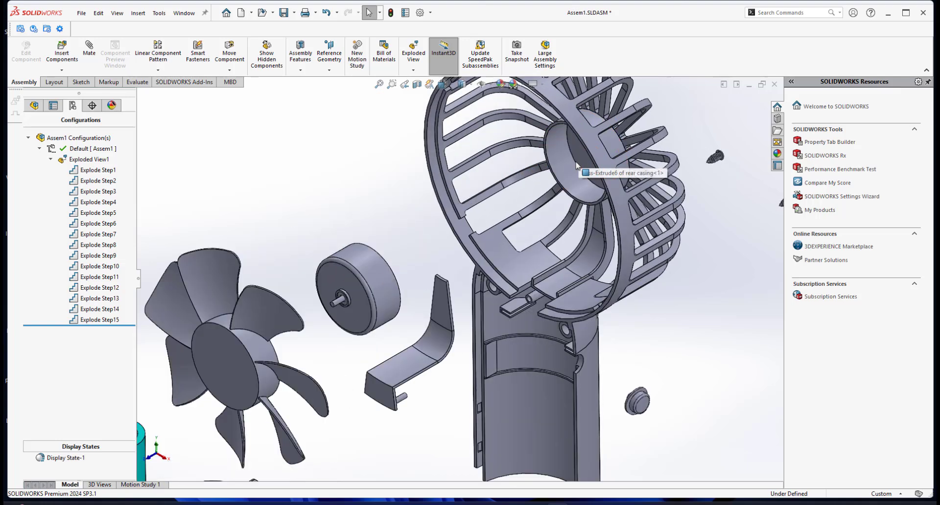
# - Examine how the water container, container ring, rear casing, battery and mistmaker compartment line up in the exploded view
pyautogui.scroll(4, 490, 391)
pyautogui.scroll(-2, 436, 306)
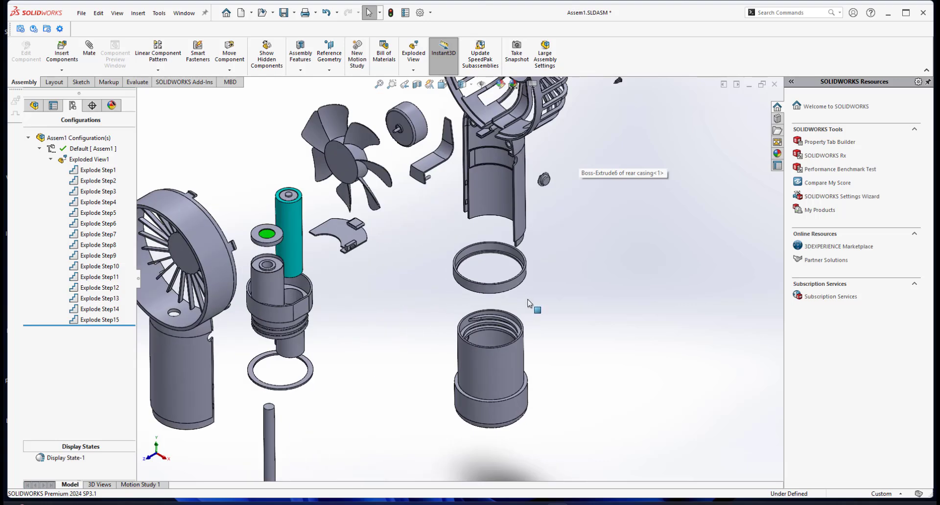
pyautogui.scroll(-1, 530, 304)
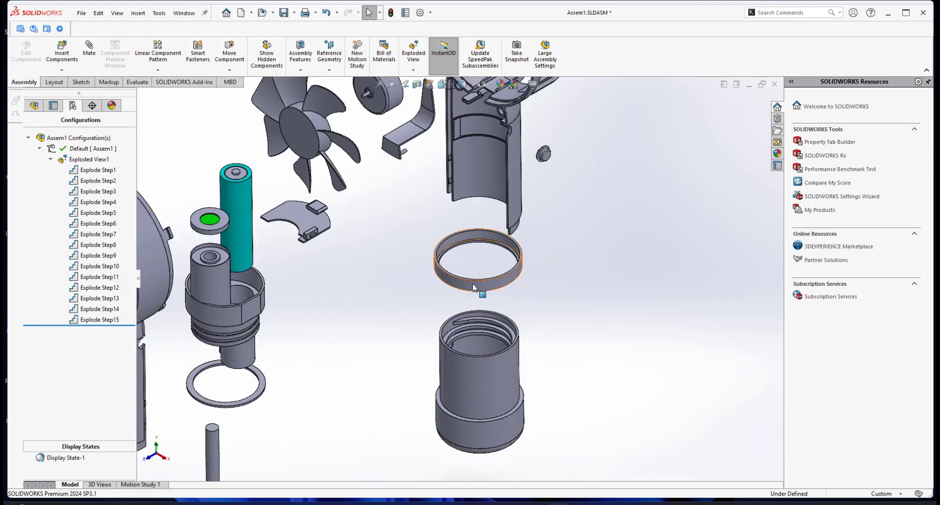
pyautogui.scroll(-2, 471, 254)
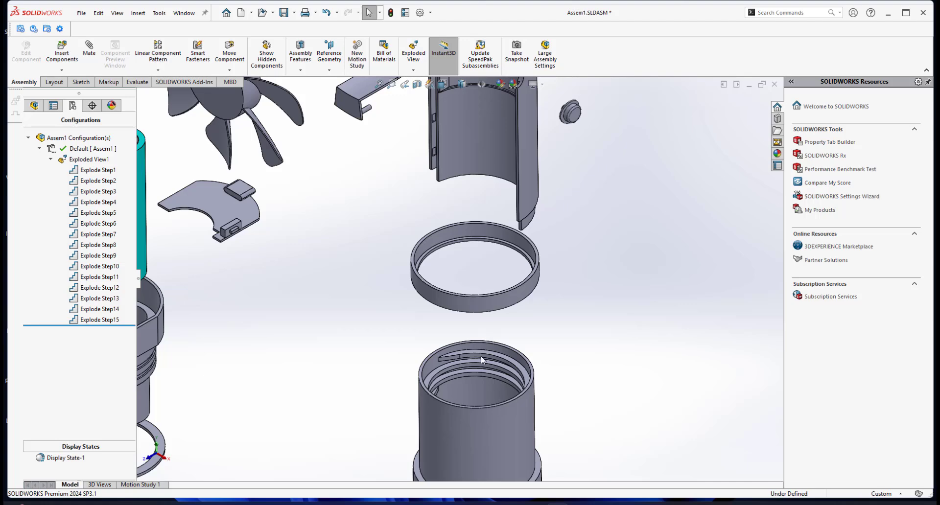
pyautogui.scroll(2, 478, 198)
pyautogui.scroll(-3, 477, 149)
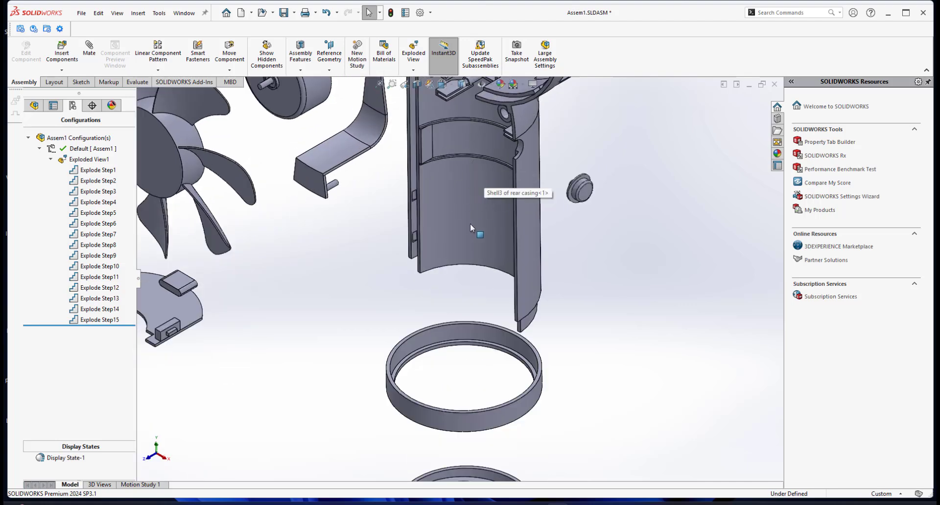
pyautogui.scroll(5, 471, 201)
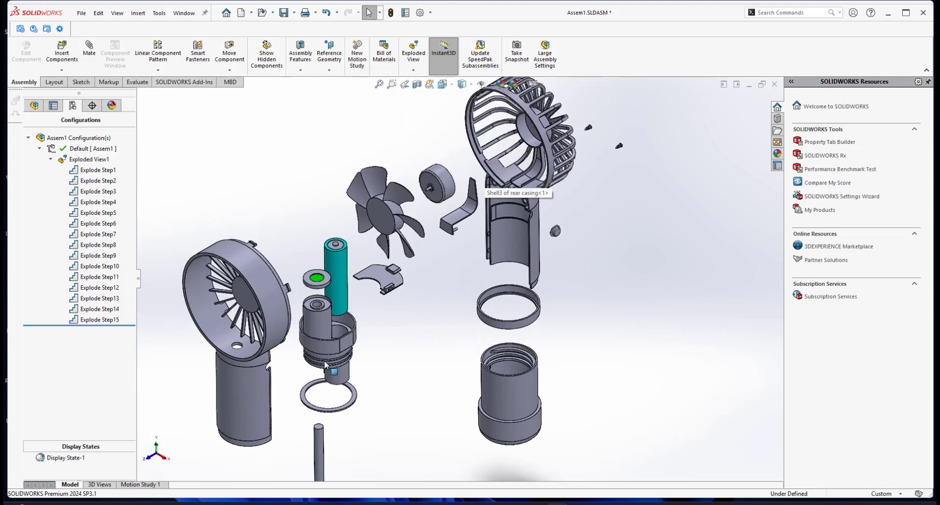
pyautogui.scroll(-3, 389, 274)
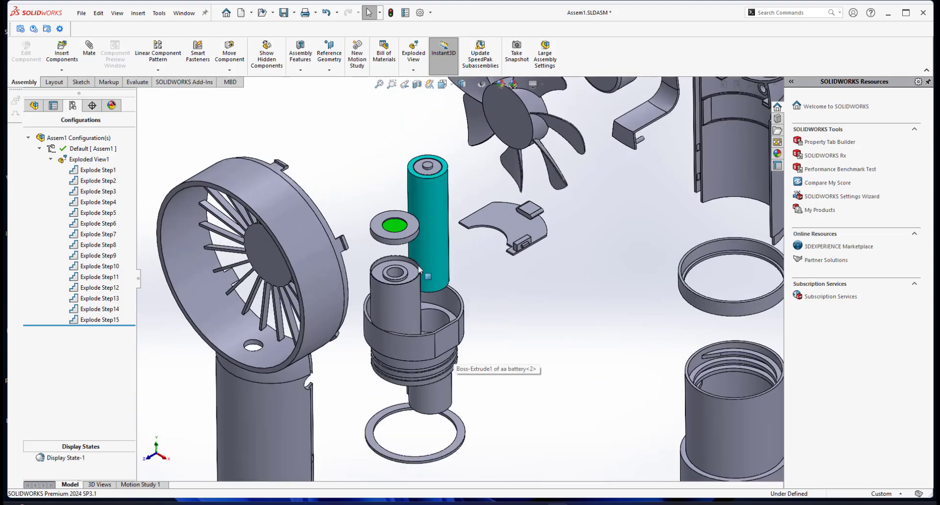
pyautogui.scroll(5, 425, 340)
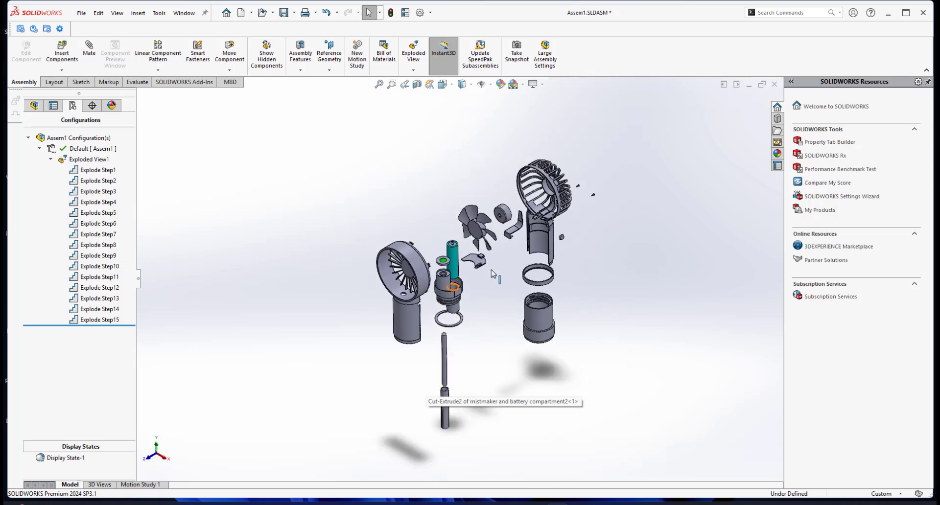
pyautogui.scroll(-2, 492, 266)
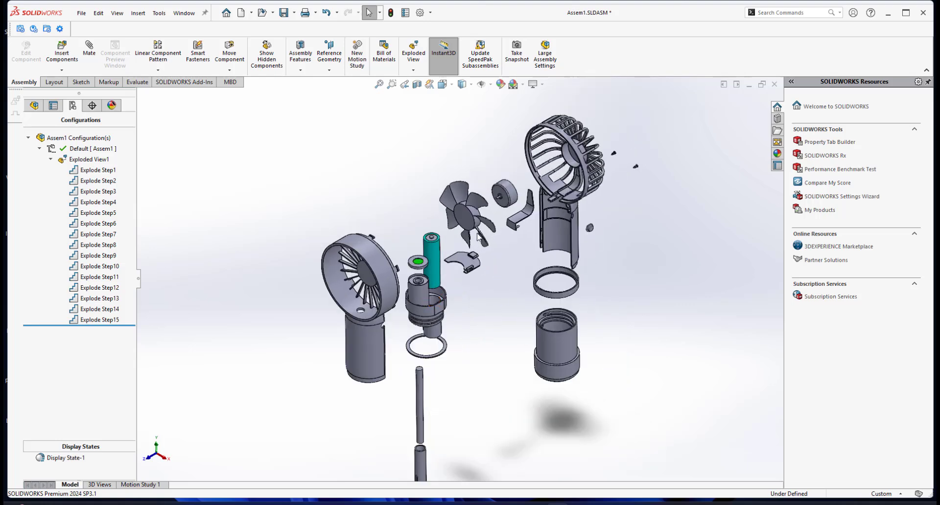
pyautogui.scroll(-2, 478, 236)
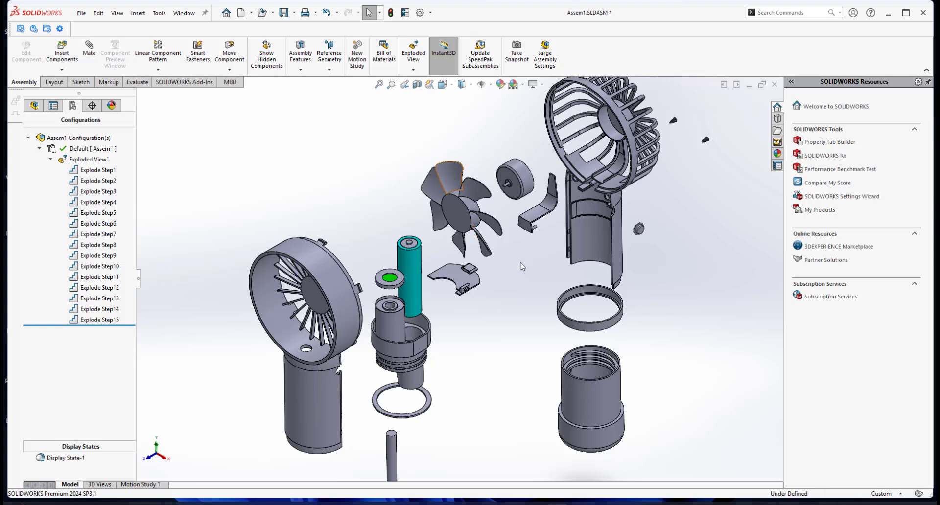
pyautogui.scroll(3, 478, 236)
pyautogui.scroll(-2, 506, 316)
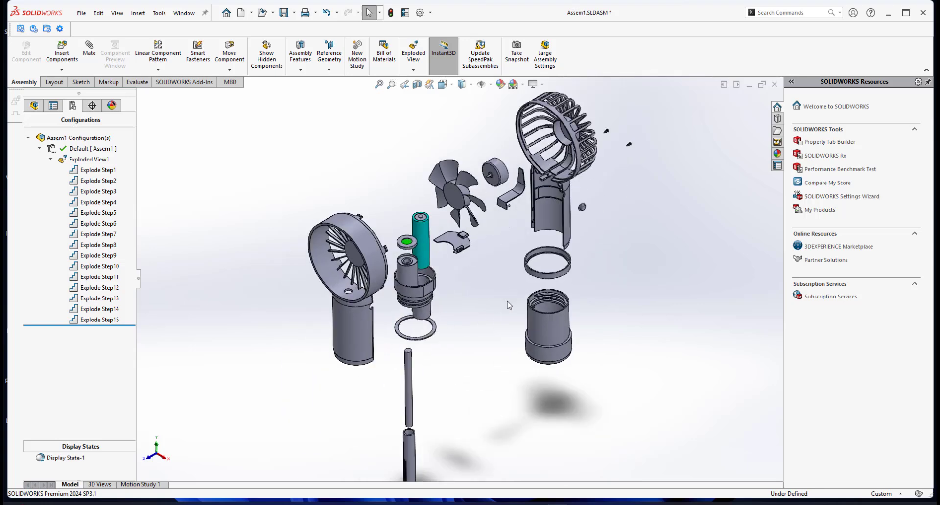
# - Start an explode line sketch for the exploded fan assembly
pyautogui.click(36, 105)
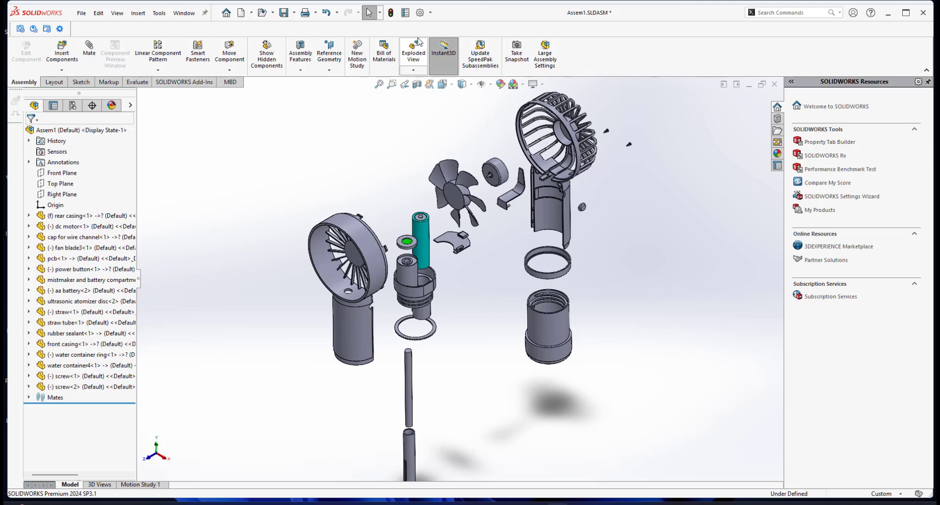
pyautogui.click(414, 70)
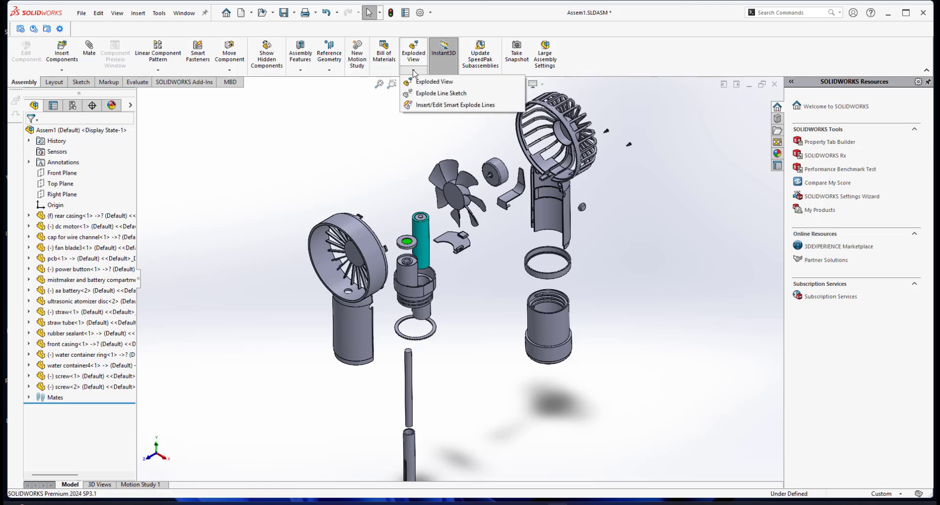
pyautogui.click(433, 94)
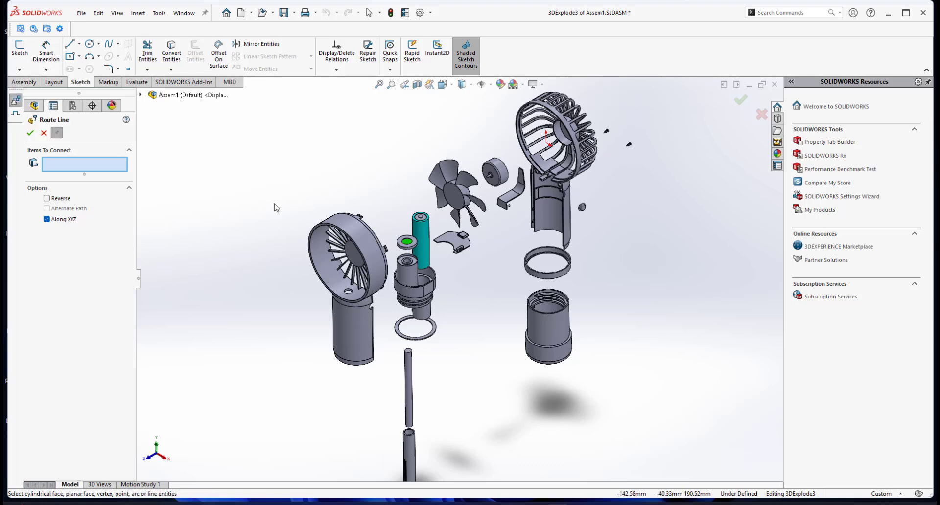
# - Create a route line along XYZ from the water container's upper cylindrical face to the curved inner rib of the rear casing's handle
pyautogui.scroll(-5, 509, 292)
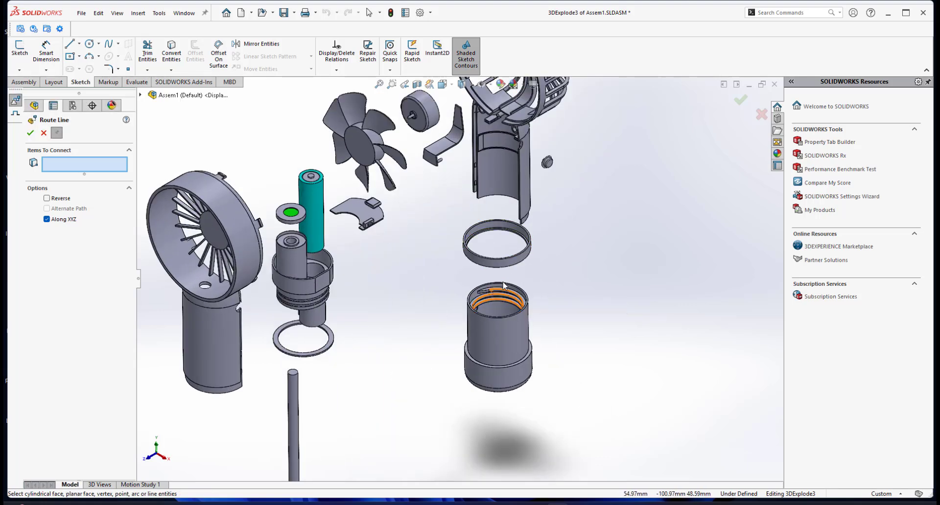
pyautogui.scroll(2, 504, 283)
pyautogui.scroll(-3, 507, 284)
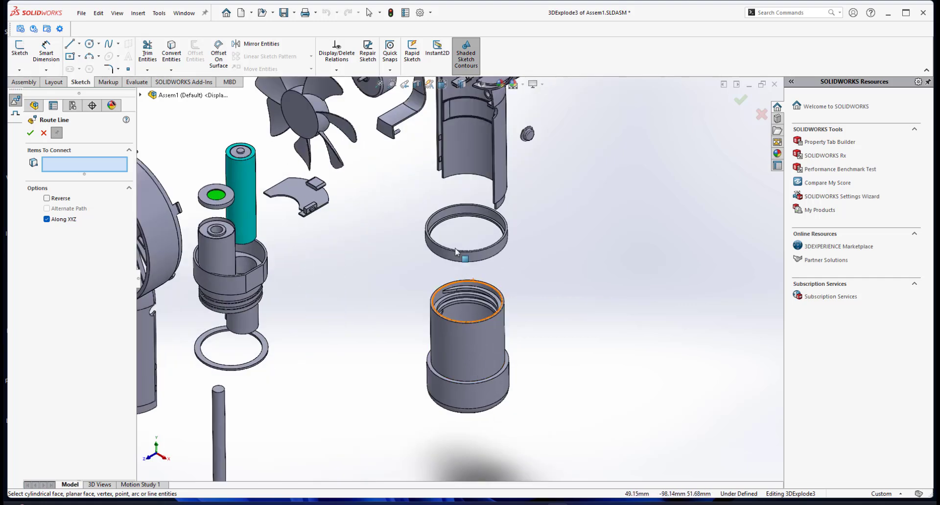
pyautogui.scroll(-2, 455, 253)
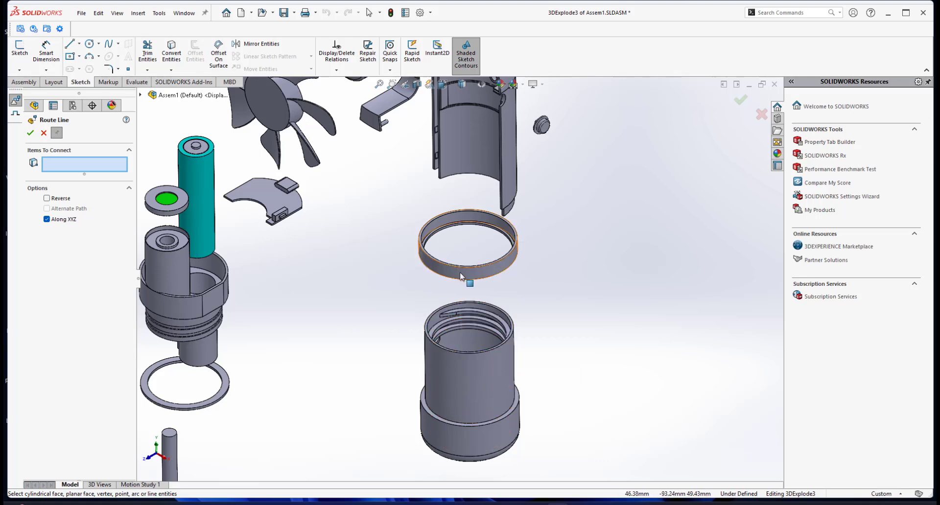
pyautogui.scroll(-5, 464, 174)
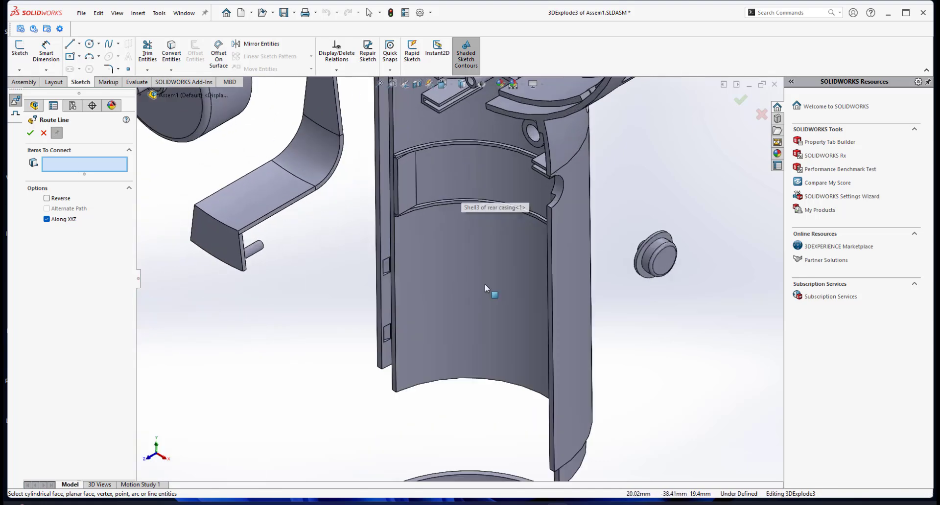
pyautogui.scroll(5, 489, 294)
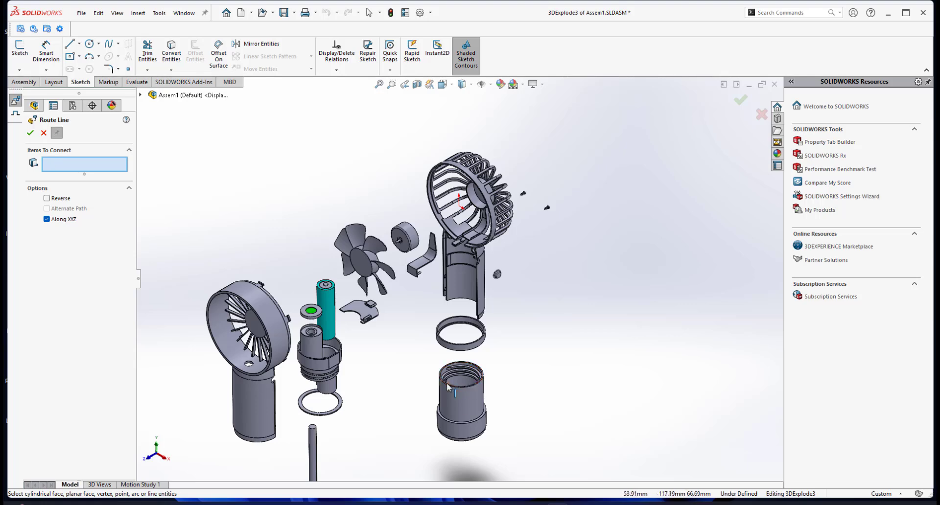
pyautogui.scroll(-3, 447, 383)
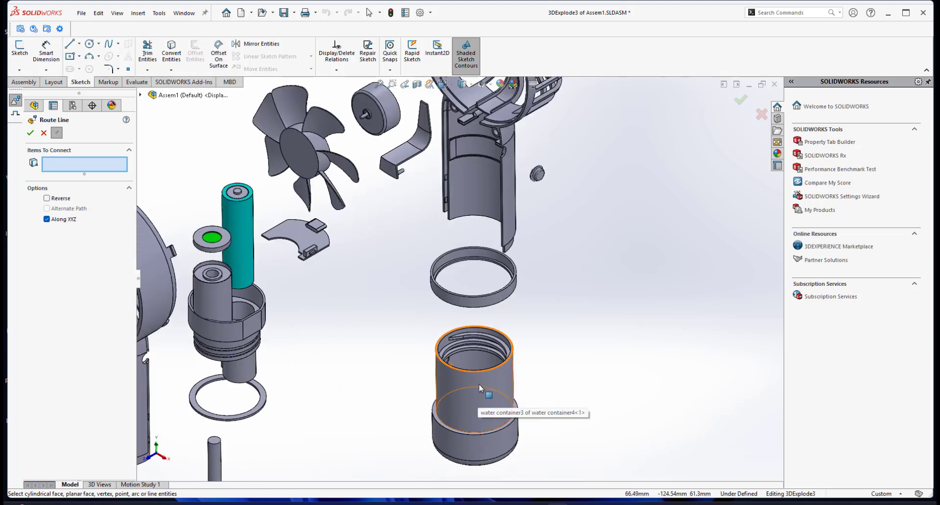
pyautogui.click(479, 384)
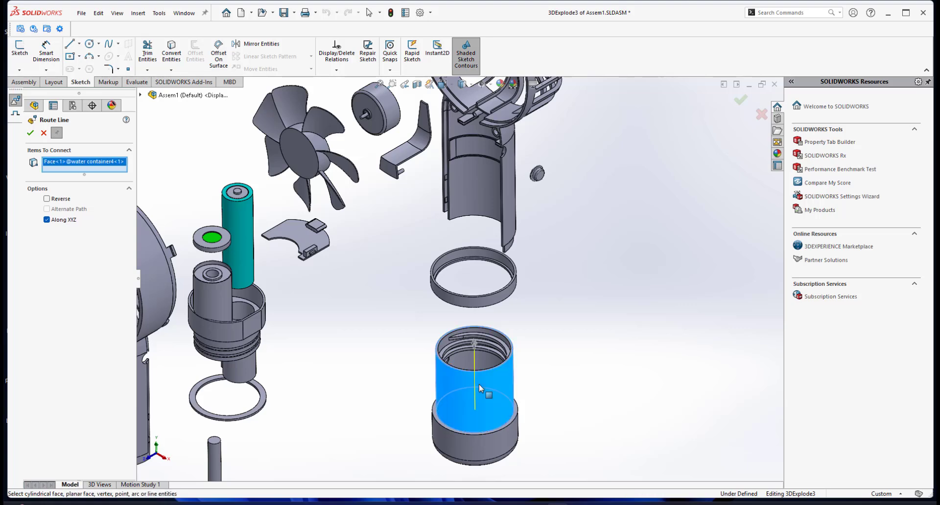
pyautogui.scroll(-3, 441, 289)
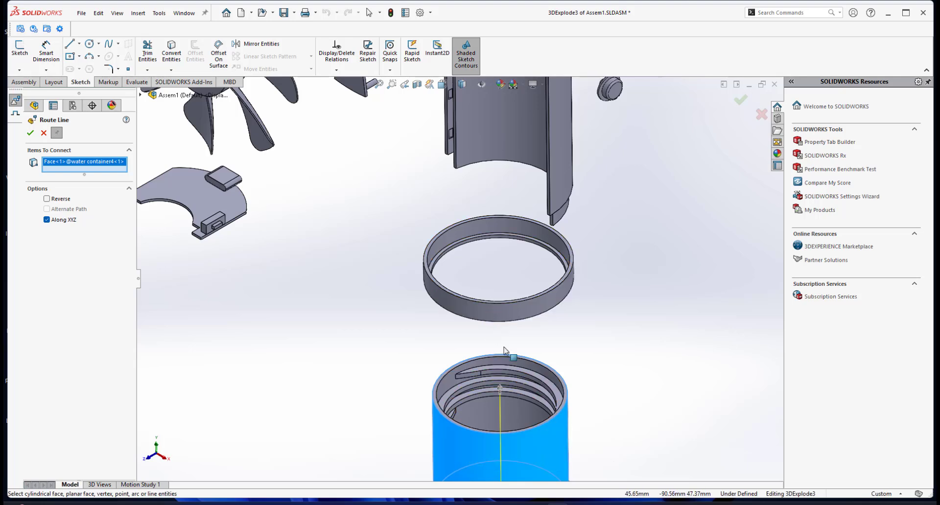
pyautogui.scroll(3, 474, 187)
pyautogui.scroll(-6, 477, 187)
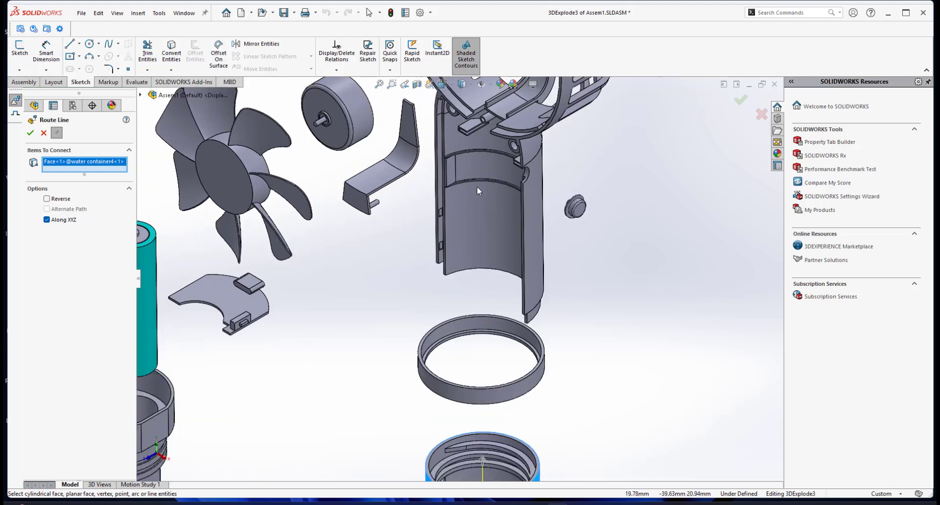
pyautogui.scroll(-6, 501, 181)
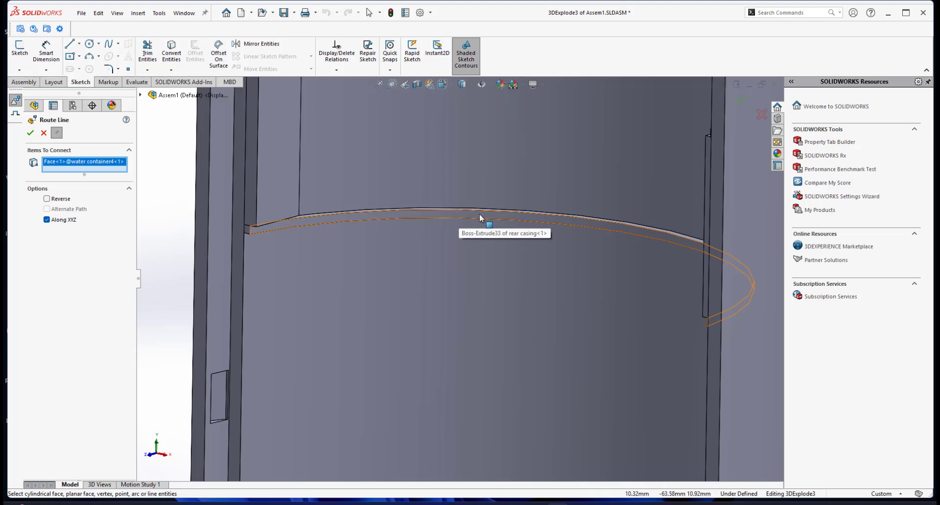
pyautogui.click(480, 214)
pyautogui.scroll(10, 501, 272)
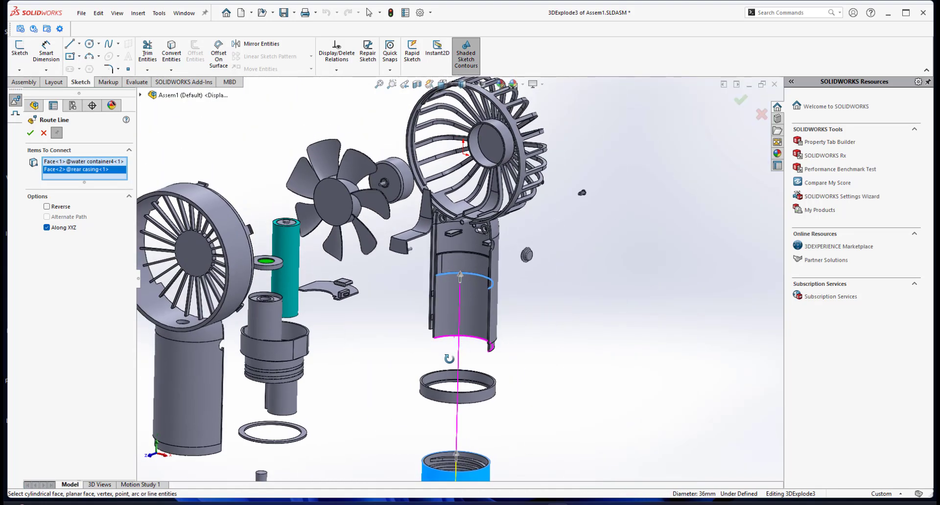
pyautogui.scroll(-3, 455, 373)
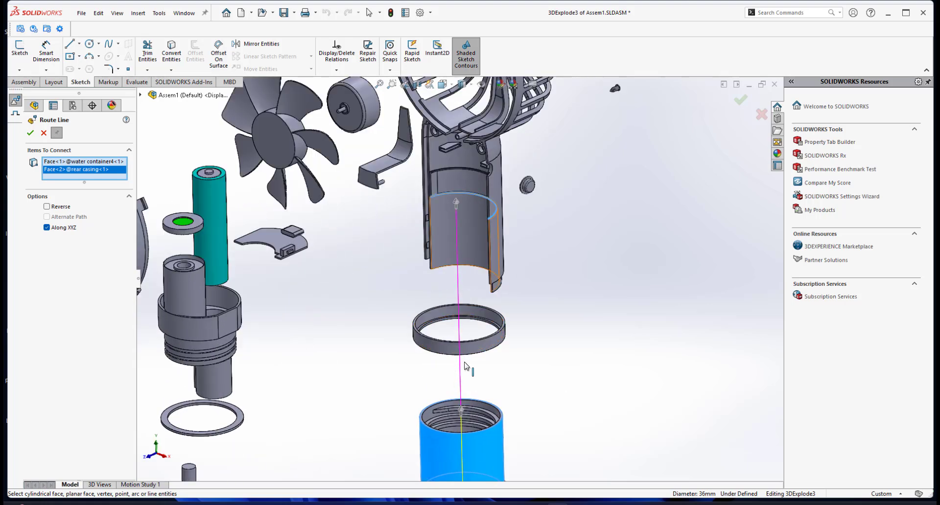
pyautogui.click(30, 133)
# - Select the fan blade's cylindrical hub face and the rear casing's round motor housing face as the items for a route line
pyautogui.moveTo(541, 288); pyautogui.dragTo(537, 298, button='middle')
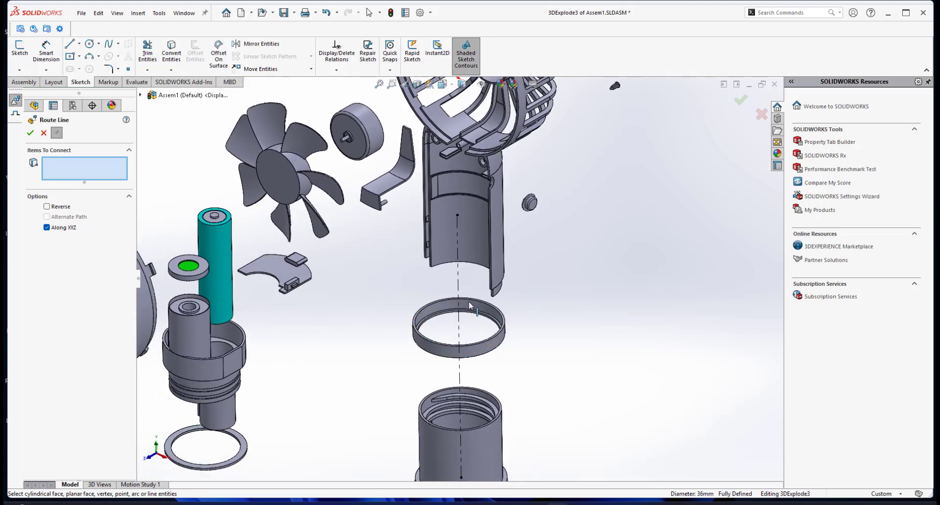
pyautogui.scroll(1, 466, 323)
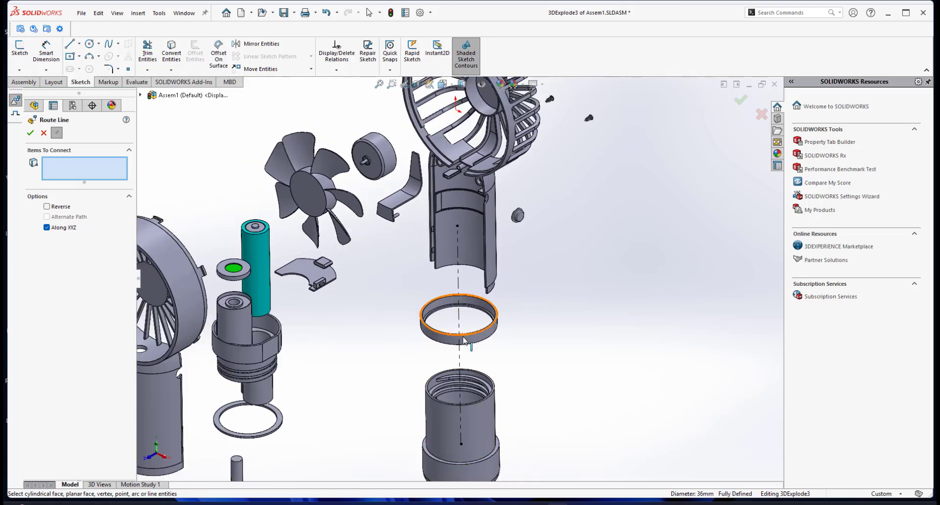
pyautogui.moveTo(456, 278); pyautogui.dragTo(458, 328, button='middle')
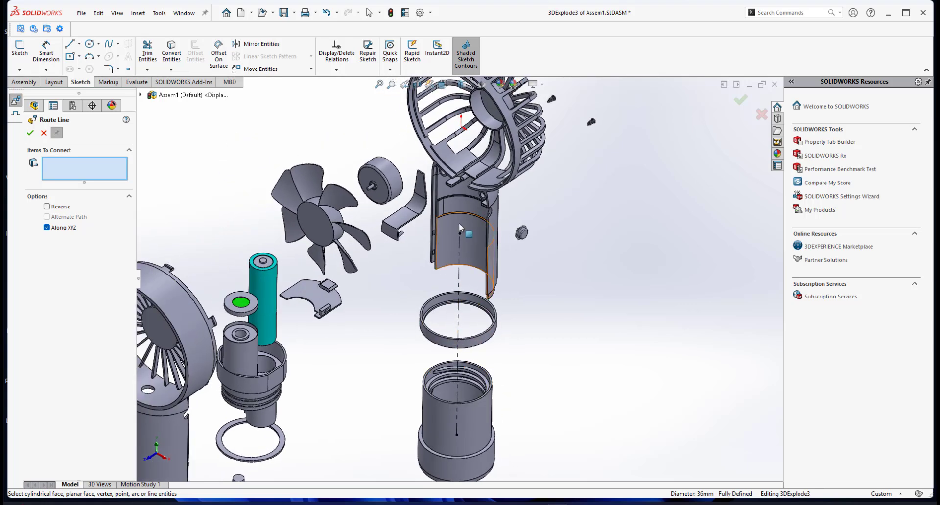
pyautogui.moveTo(459, 224); pyautogui.dragTo(415, 247, button='middle')
pyautogui.scroll(3, 459, 269)
pyautogui.scroll(-1, 415, 247)
pyautogui.scroll(-2, 378, 236)
pyautogui.moveTo(364, 228); pyautogui.dragTo(397, 251, button='middle')
pyautogui.scroll(-2, 358, 233)
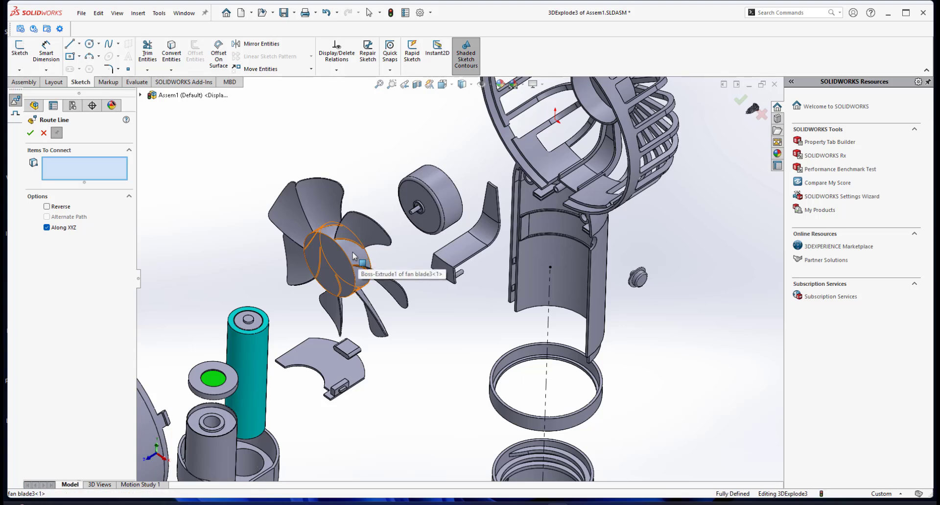
pyautogui.click(354, 256)
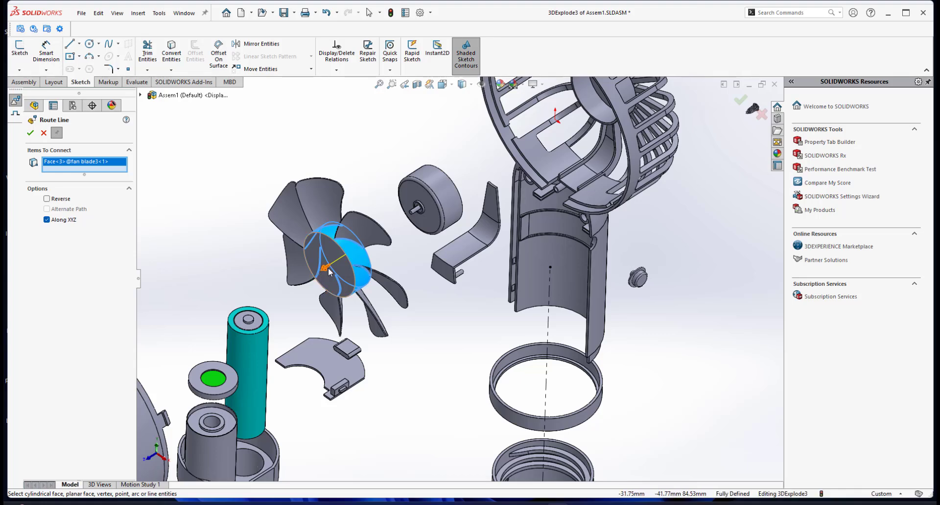
pyautogui.scroll(-3, 490, 190)
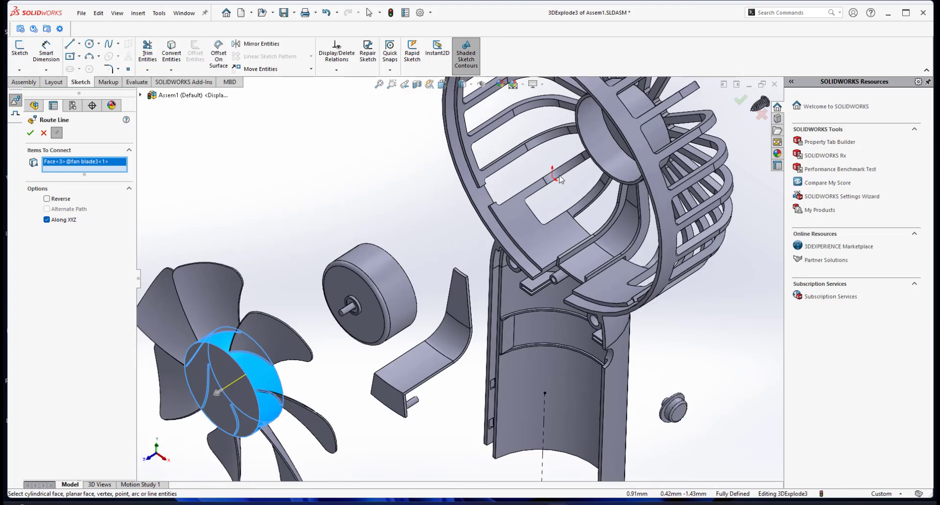
pyautogui.moveTo(560, 175); pyautogui.dragTo(590, 164, button='middle')
pyautogui.scroll(-3, 600, 163)
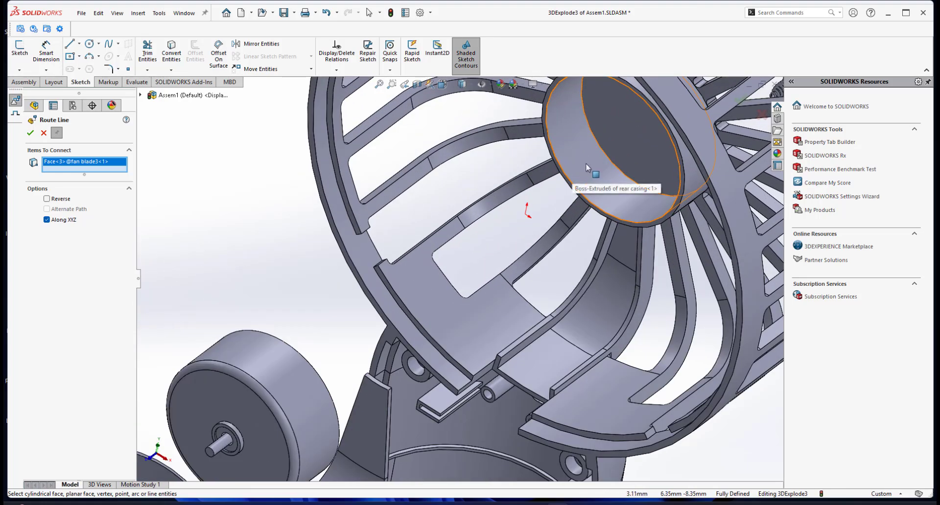
pyautogui.scroll(2, 588, 167)
pyautogui.scroll(-1, 587, 167)
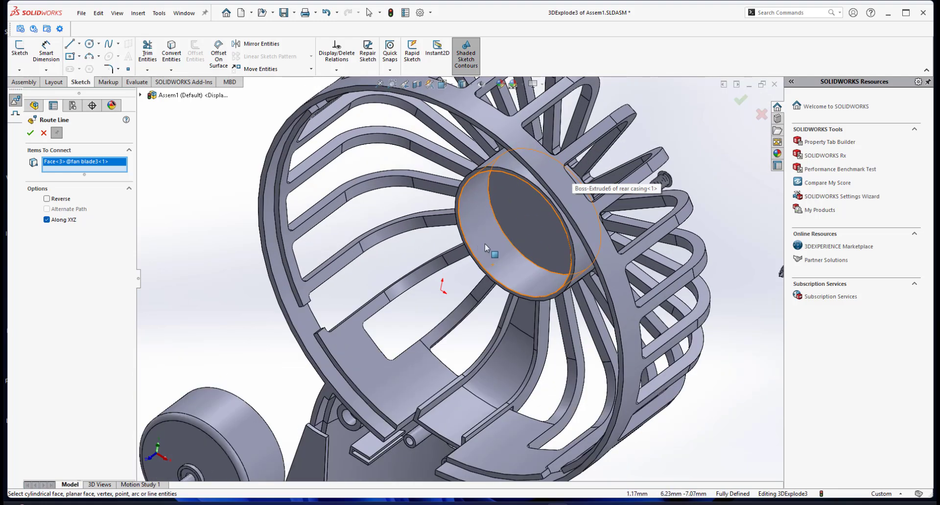
pyautogui.click(489, 243)
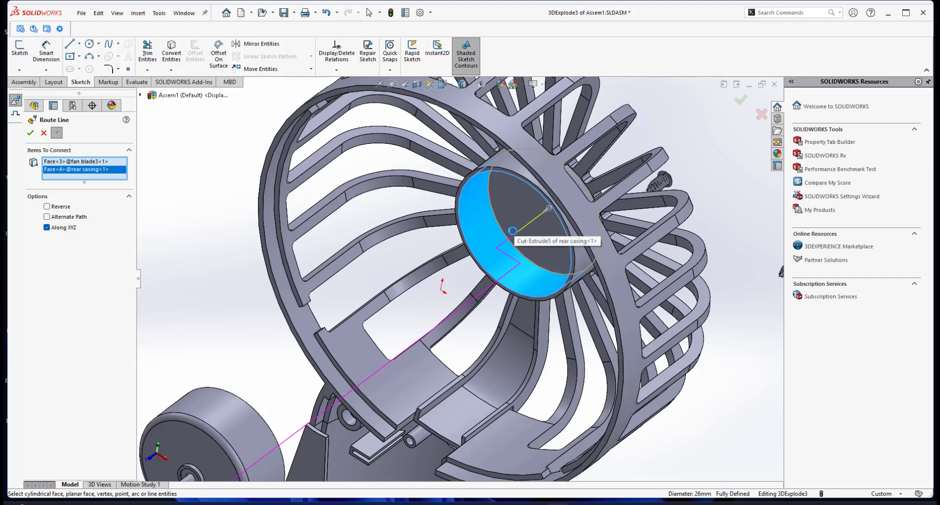
# - Flip the route line's direction at the fan blade hub so it runs straight through the DC motor, and accept the line
pyautogui.scroll(6, 463, 320)
pyautogui.scroll(-3, 392, 351)
pyautogui.moveTo(394, 353); pyautogui.dragTo(294, 377, button='middle')
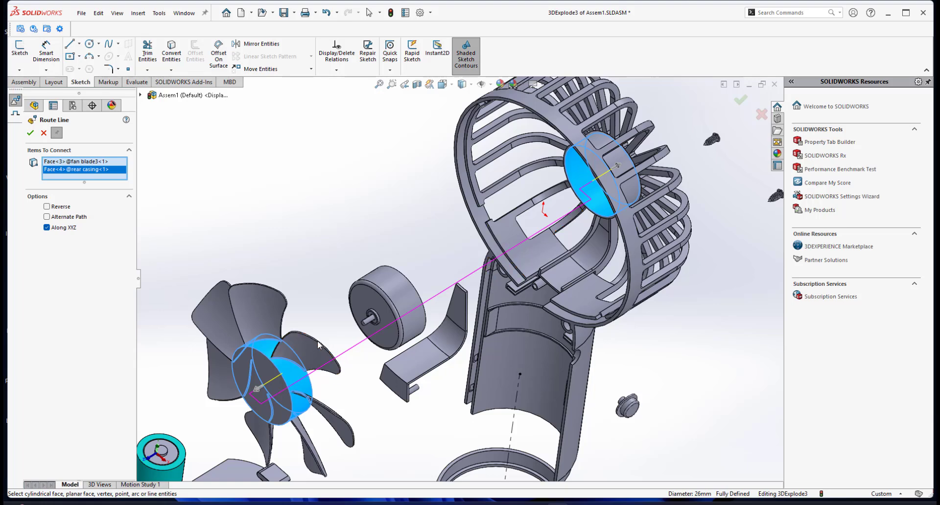
pyautogui.scroll(-2, 273, 359)
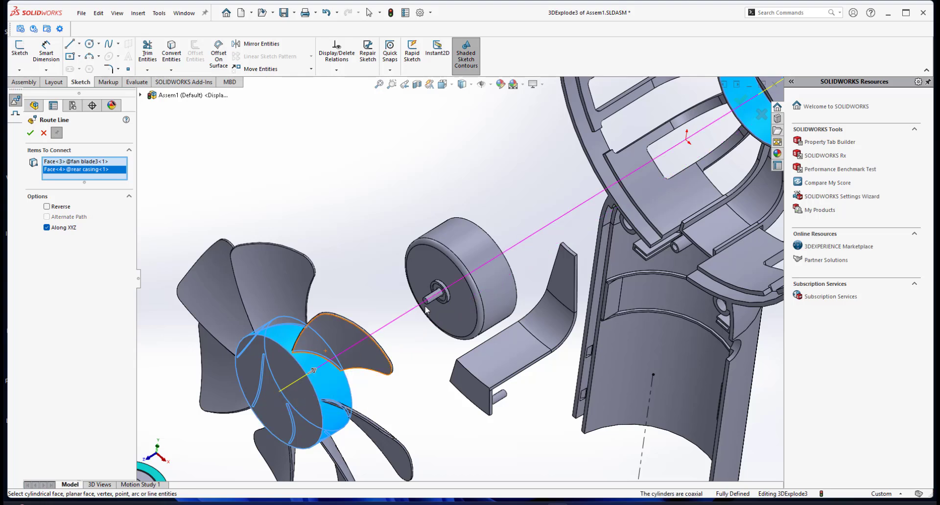
pyautogui.scroll(4, 457, 264)
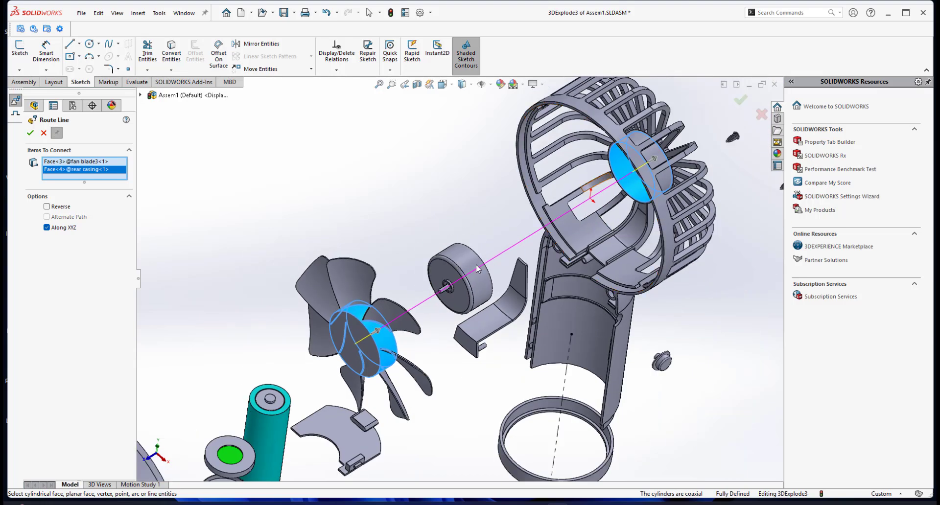
pyautogui.click(30, 133)
# - Examine the exploded assembly around the wire channel cap and rear casing for the next parts to connect
pyautogui.scroll(4, 463, 344)
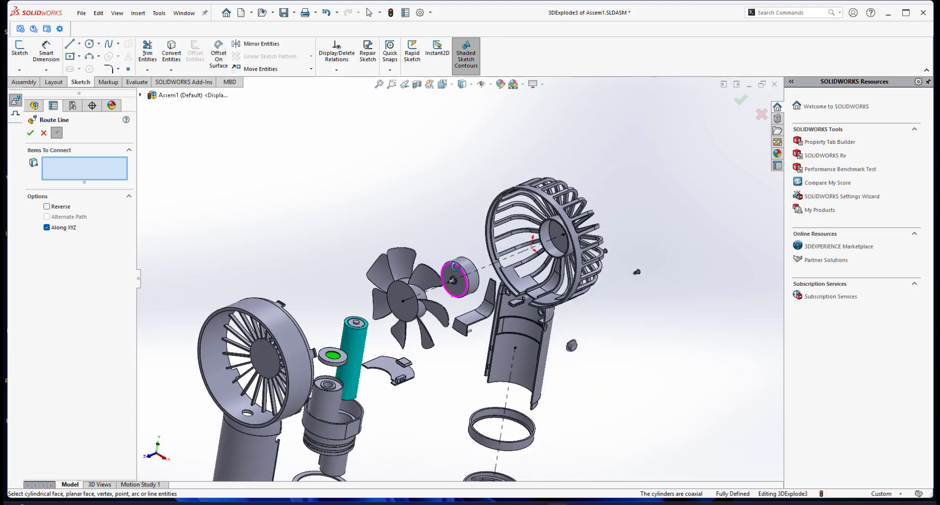
pyautogui.scroll(3, 462, 344)
pyautogui.scroll(-3, 456, 341)
pyautogui.moveTo(447, 315); pyautogui.dragTo(441, 289, button='middle')
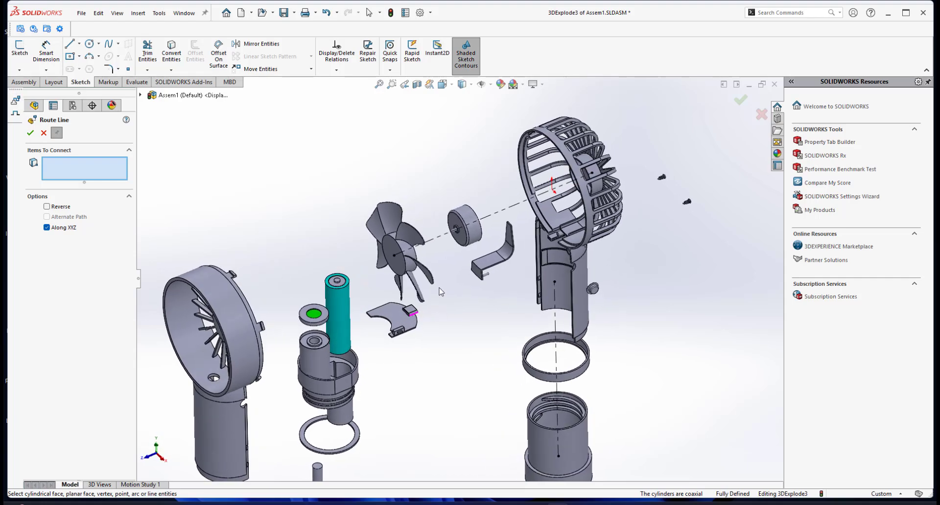
pyautogui.scroll(-3, 417, 258)
pyautogui.scroll(3, 588, 225)
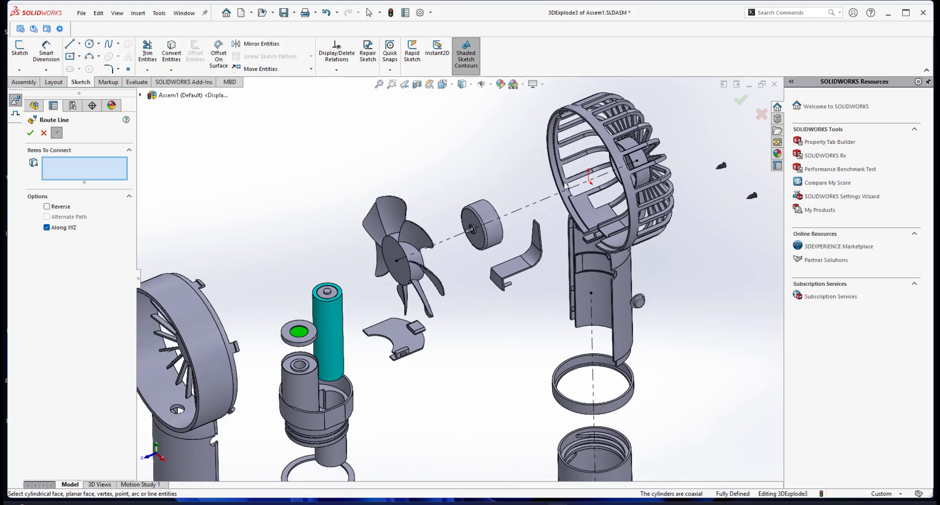
pyautogui.scroll(-2, 610, 169)
pyautogui.scroll(-2, 602, 208)
pyautogui.moveTo(602, 208); pyautogui.dragTo(495, 321, button='middle')
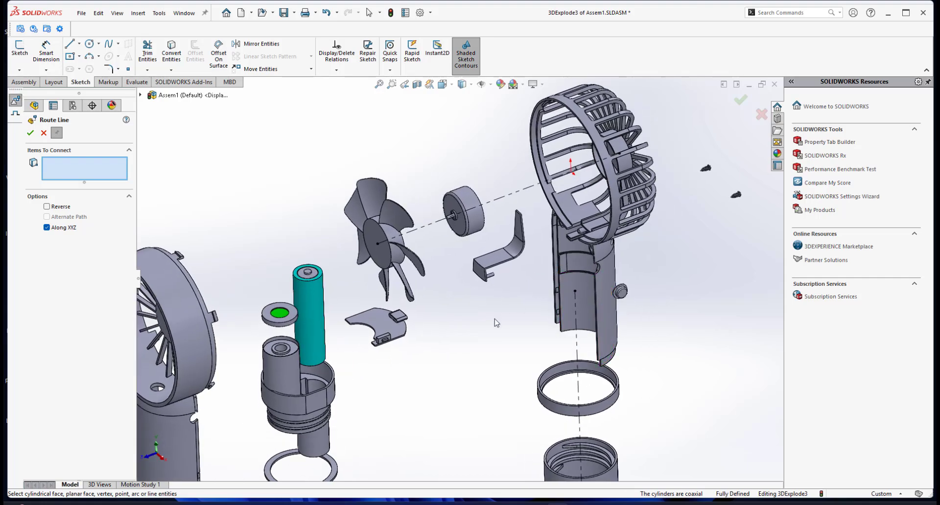
pyautogui.scroll(3, 495, 320)
pyautogui.scroll(-3, 486, 291)
# - Create a route line along XYZ from the wire channel cap's lower pin to the matching hollow boss inside the rear casing
pyautogui.scroll(-5, 486, 291)
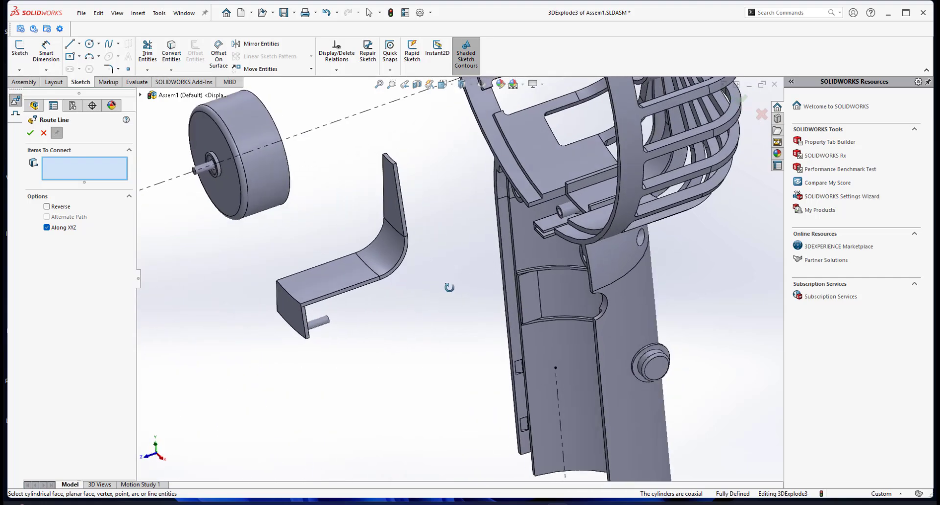
pyautogui.moveTo(466, 298); pyautogui.dragTo(621, 236, button='middle')
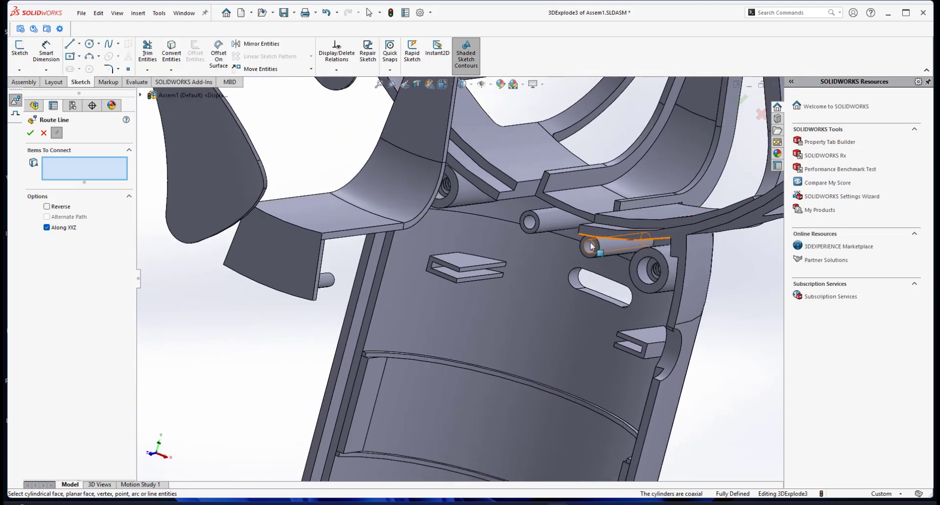
pyautogui.scroll(3, 500, 287)
pyautogui.moveTo(500, 286); pyautogui.dragTo(288, 327, button='middle')
pyautogui.scroll(-4, 259, 324)
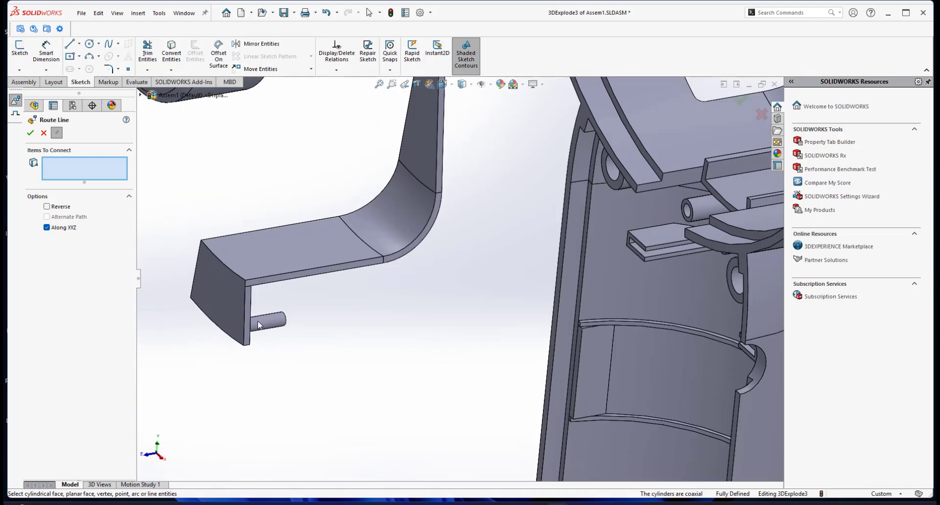
pyautogui.click(278, 326)
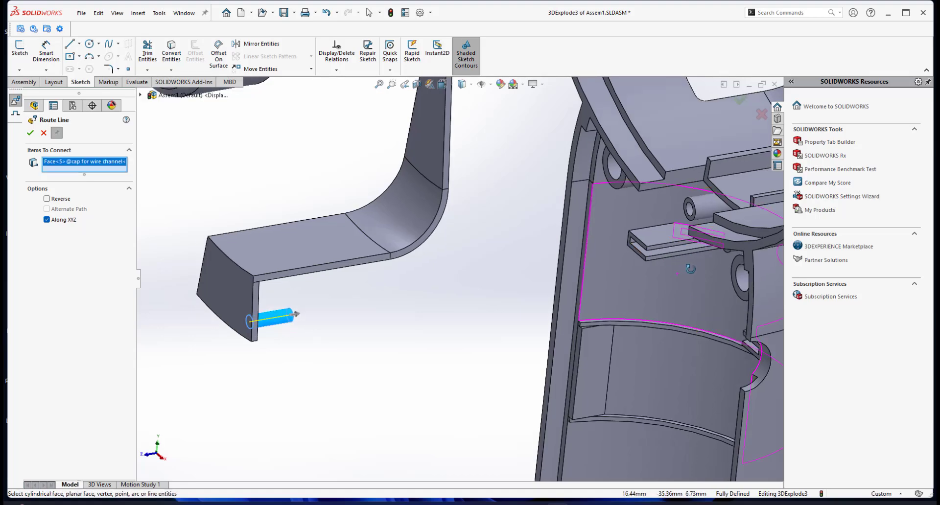
pyautogui.scroll(-6, 692, 266)
pyautogui.scroll(4, 402, 254)
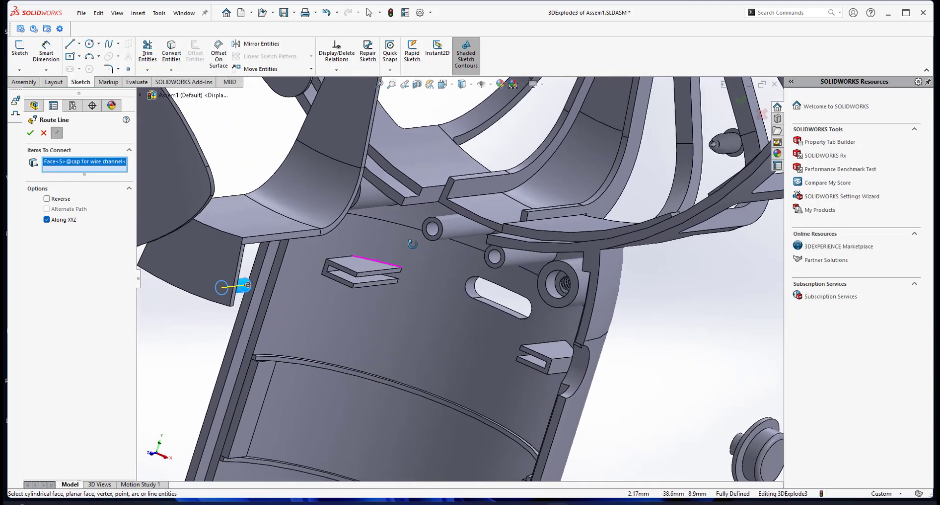
pyautogui.click(493, 260)
pyautogui.scroll(5, 466, 274)
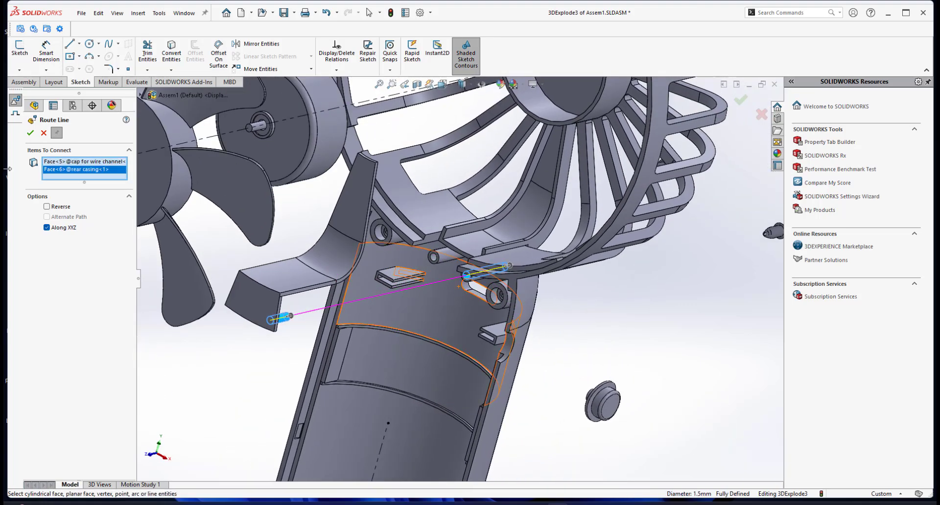
pyautogui.click(31, 133)
# - Create a route line along XYZ from the wire channel cap's other pin to the second hollow boss inside the rear casing
pyautogui.scroll(4, 331, 254)
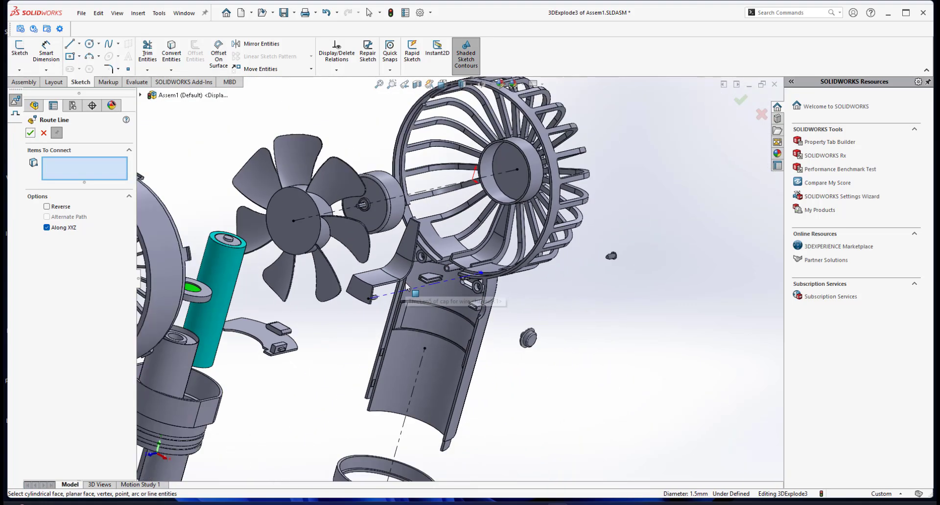
pyautogui.scroll(-8, 405, 283)
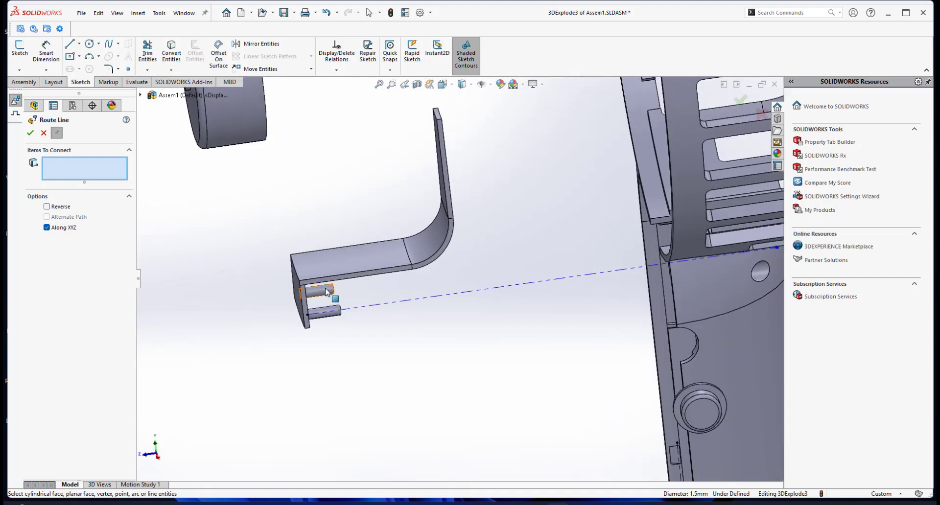
pyautogui.click(325, 289)
pyautogui.scroll(4, 538, 282)
pyautogui.moveTo(521, 272); pyautogui.dragTo(504, 277, button='middle')
pyautogui.scroll(-8, 502, 281)
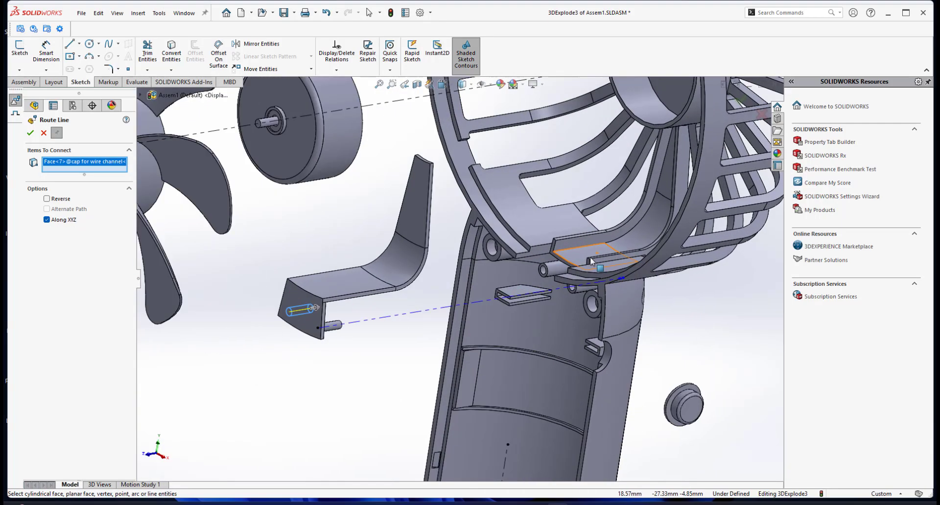
pyautogui.click(504, 282)
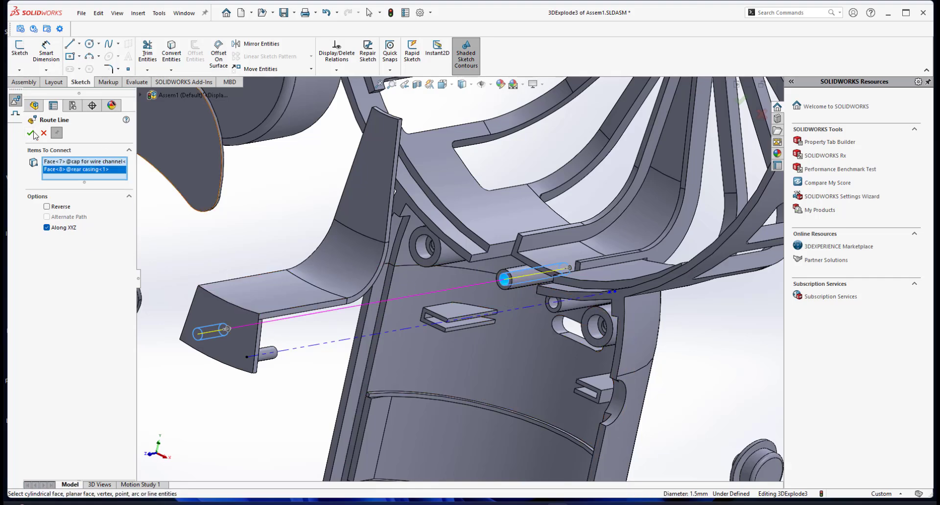
# - Examine the straw, the straw tube and the mist maker and battery compartment for the next faces to connect
pyautogui.scroll(10, 465, 300)
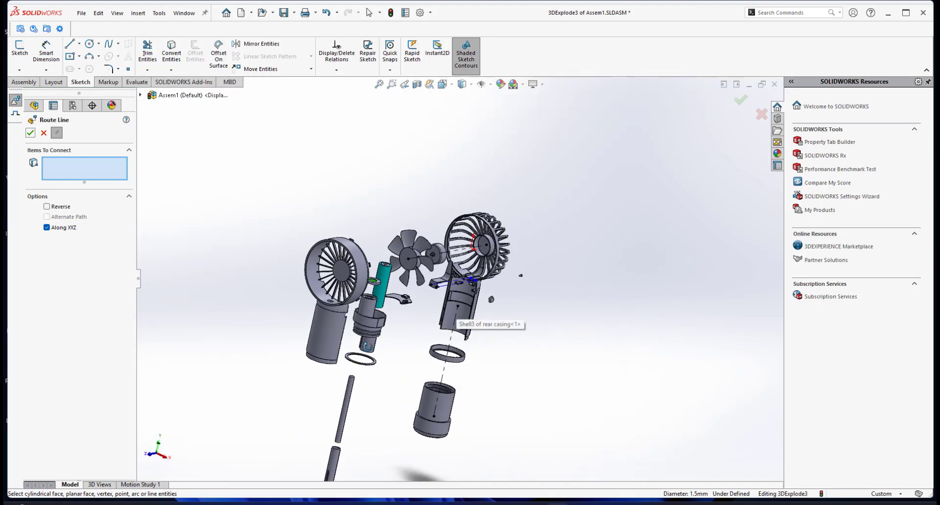
pyautogui.moveTo(367, 347); pyautogui.dragTo(349, 344, button='middle')
pyautogui.scroll(4, 372, 372)
pyautogui.scroll(-4, 392, 384)
pyautogui.moveTo(442, 306); pyautogui.dragTo(421, 349, button='middle')
pyautogui.scroll(-2, 424, 299)
pyautogui.scroll(-2, 427, 305)
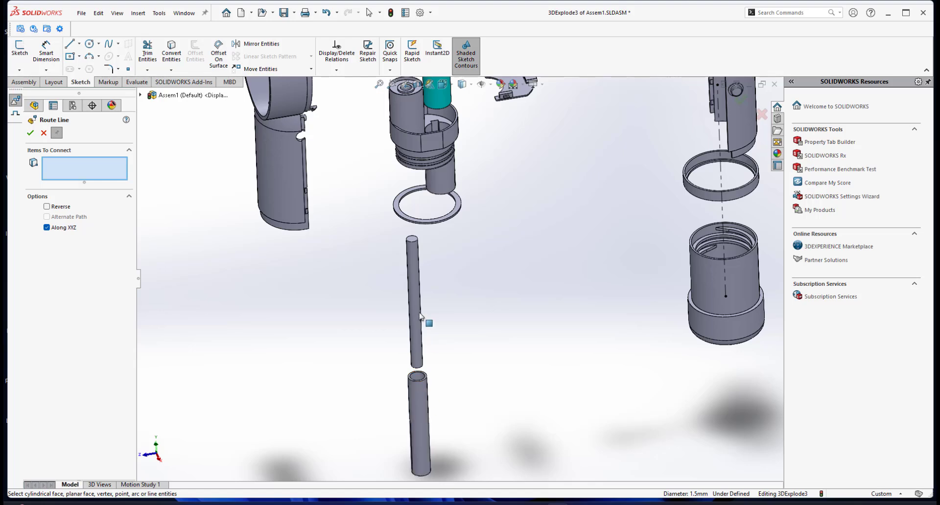
pyautogui.scroll(1, 424, 190)
pyautogui.scroll(-2, 426, 223)
pyautogui.moveTo(427, 249); pyautogui.dragTo(429, 284, button='middle')
pyautogui.scroll(-2, 412, 125)
pyautogui.moveTo(427, 155); pyautogui.dragTo(432, 144, button='middle')
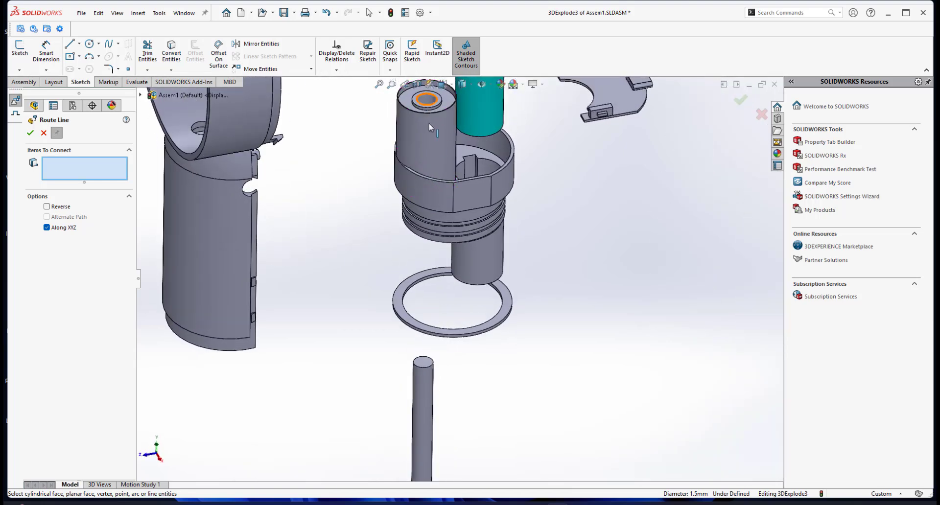
pyautogui.scroll(-2, 428, 97)
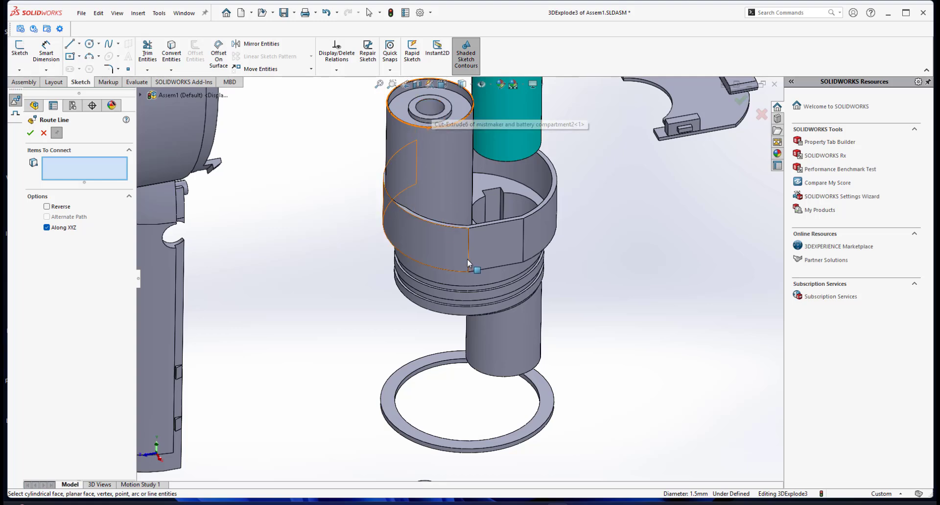
pyautogui.scroll(3, 466, 274)
pyautogui.scroll(5, 480, 392)
pyautogui.scroll(-4, 425, 358)
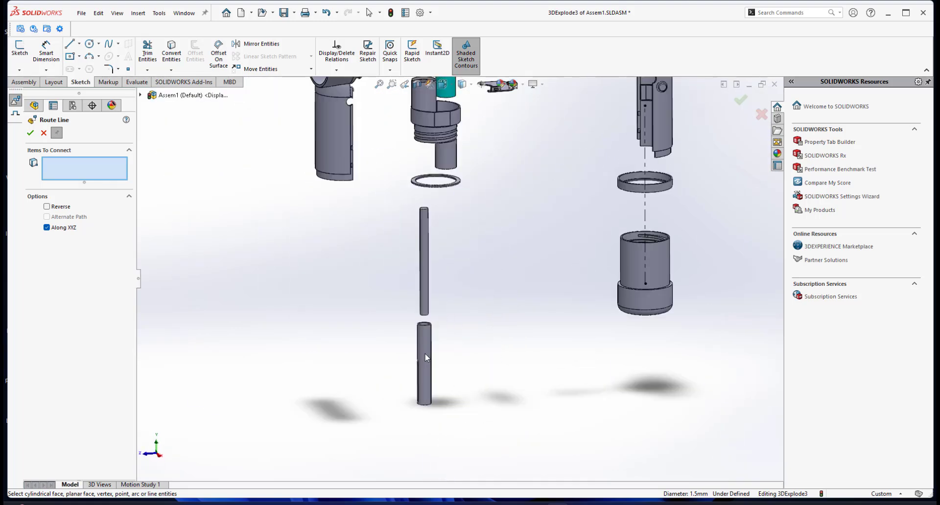
# - Create a route line along XYZ from the straw tube's outer face through the straw to the mist maker compartment's central bore
pyautogui.scroll(-1, 424, 328)
pyautogui.click(432, 345)
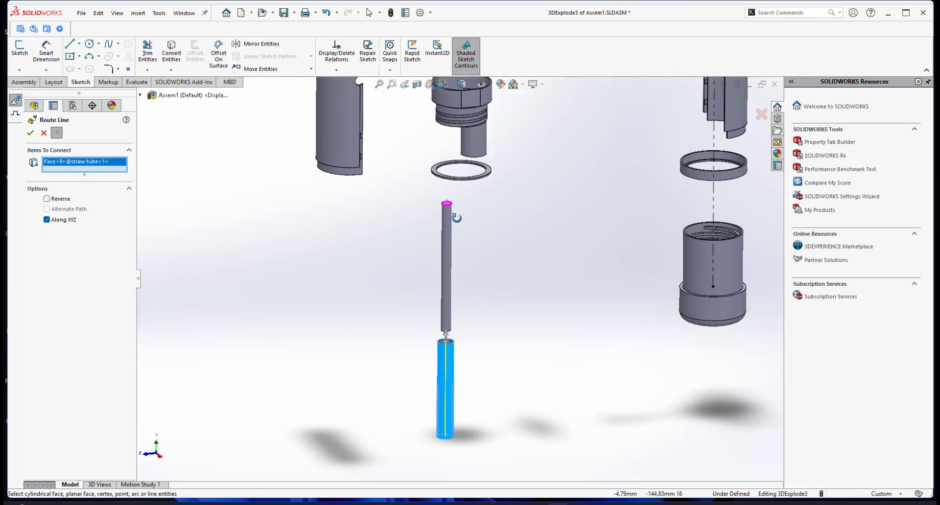
pyautogui.scroll(5, 458, 223)
pyautogui.scroll(-6, 465, 164)
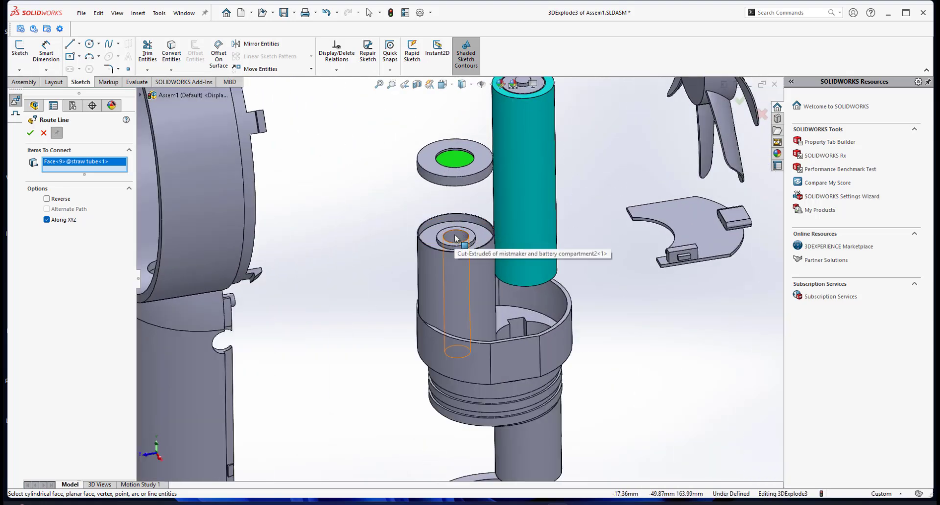
pyautogui.click(455, 239)
pyautogui.press('f')
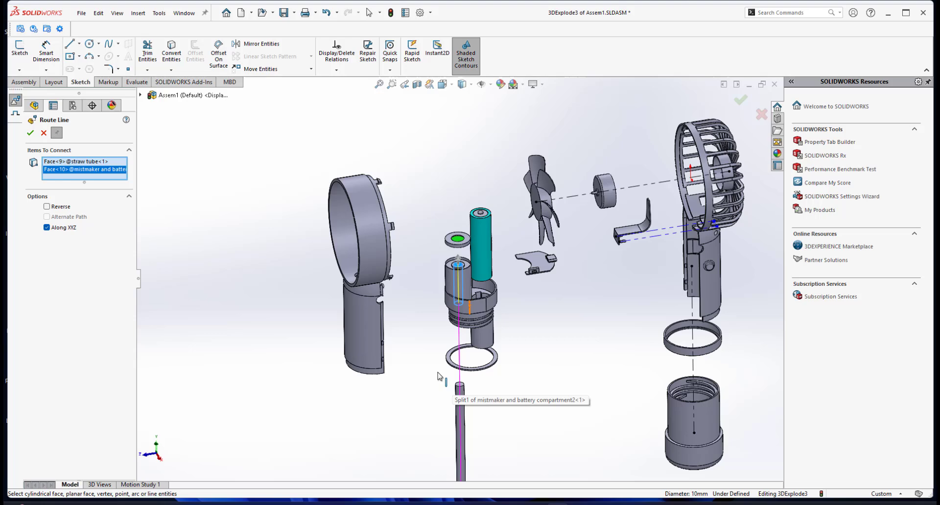
pyautogui.click(30, 133)
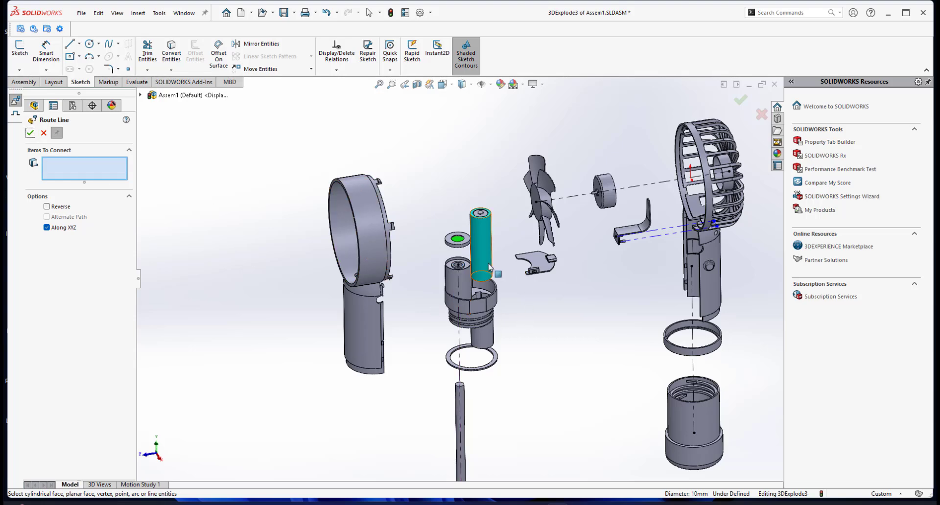
# - Create a route line along XYZ from the rubber sealant's outer face to the narrow cylindrical face below the battery compartment's collar
pyautogui.scroll(-8, 489, 267)
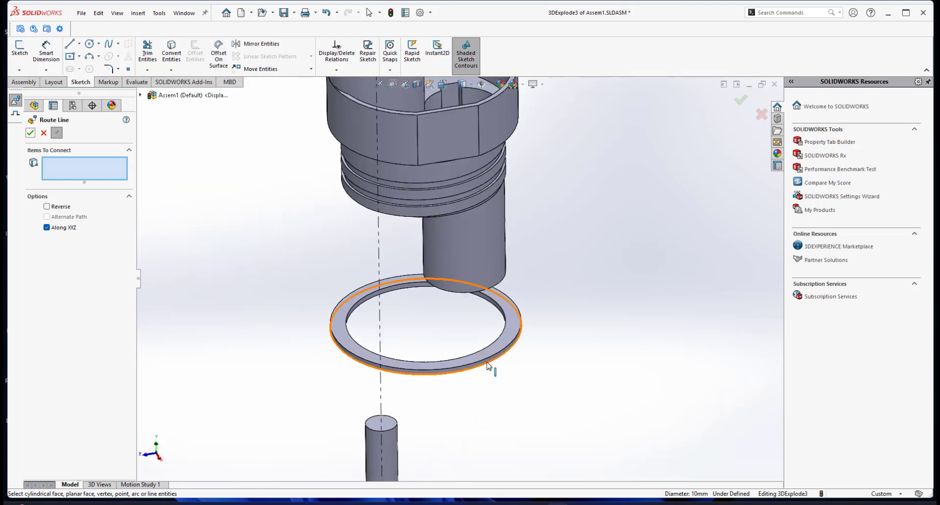
pyautogui.scroll(-3, 477, 367)
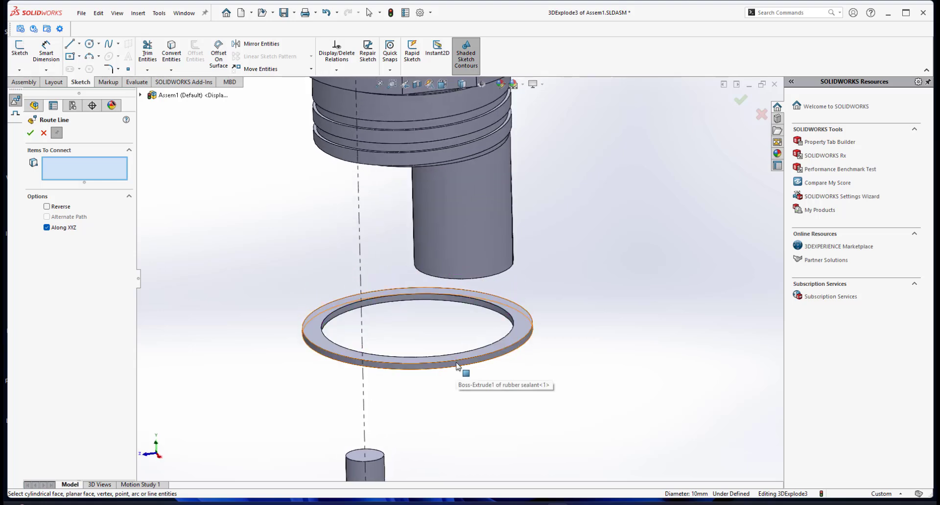
pyautogui.click(456, 366)
pyautogui.scroll(10, 447, 259)
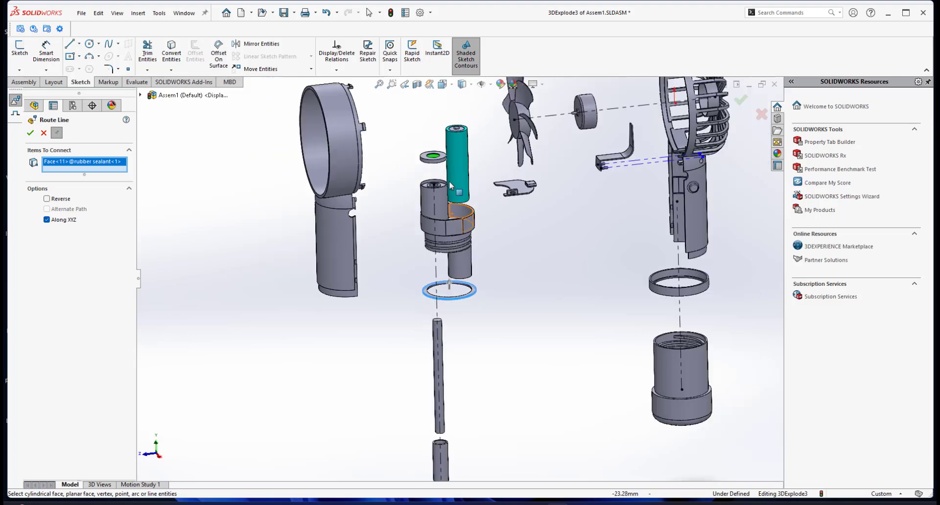
pyautogui.scroll(-8, 461, 316)
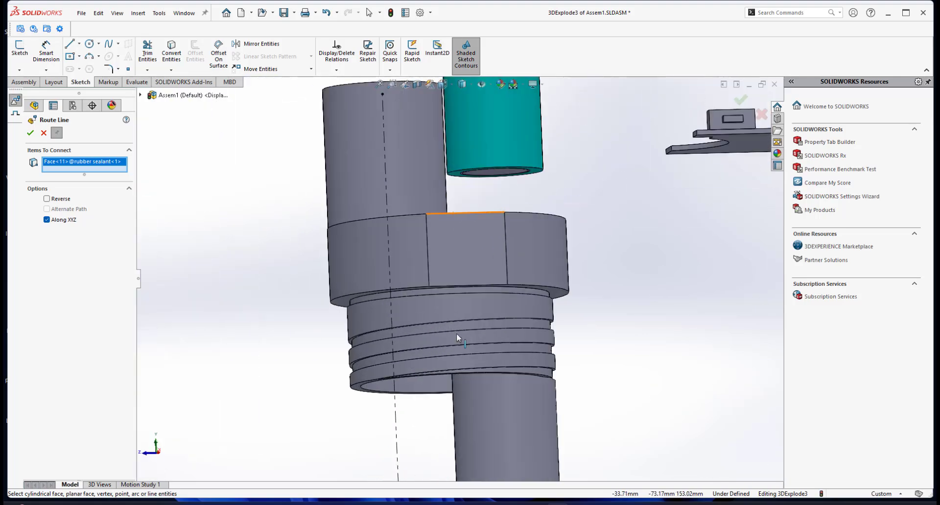
pyautogui.scroll(-5, 455, 323)
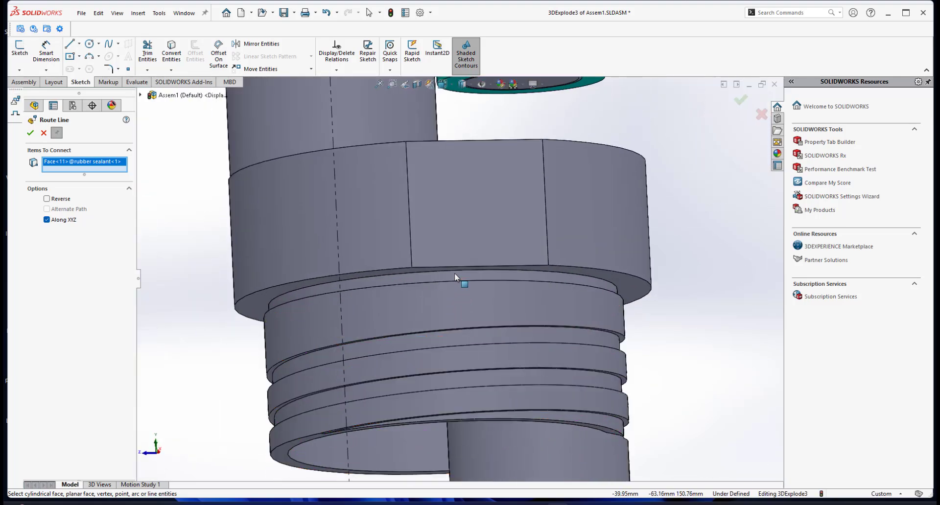
pyautogui.click(454, 274)
pyautogui.scroll(5, 454, 282)
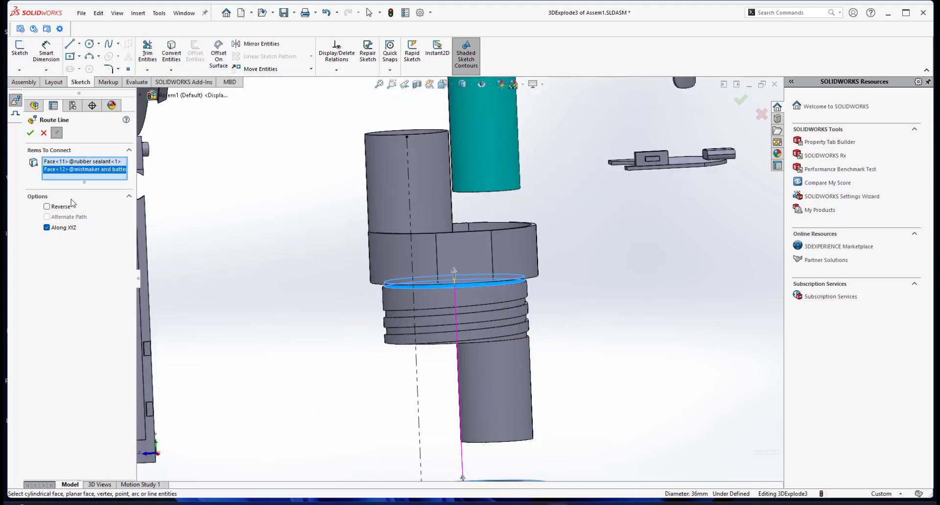
pyautogui.click(31, 132)
pyautogui.scroll(5, 461, 349)
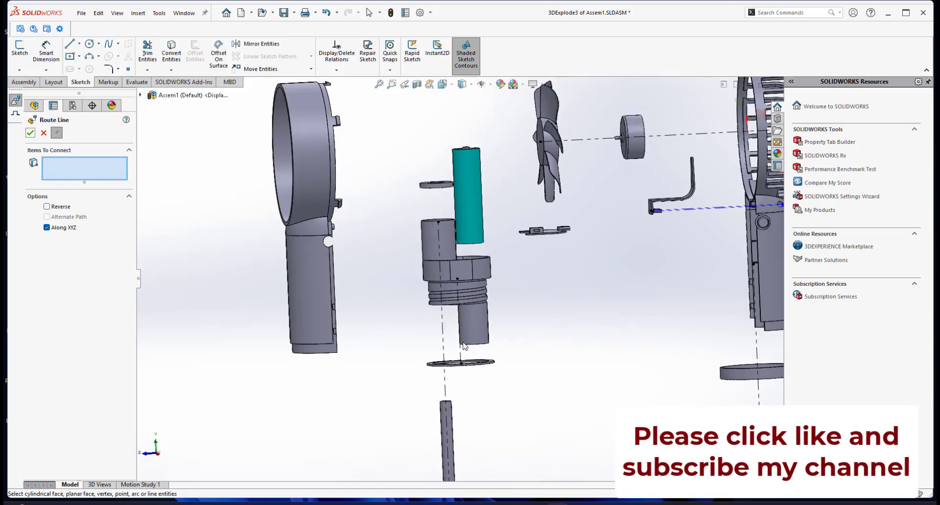
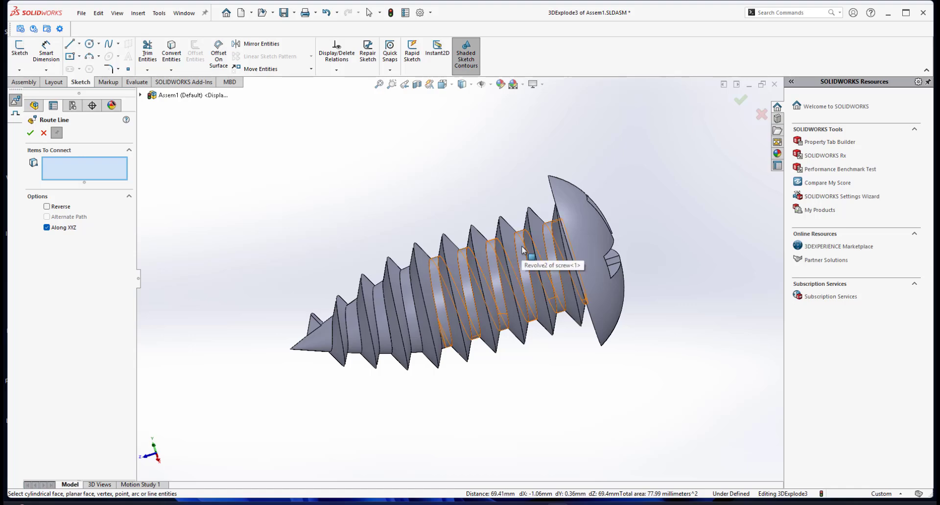
# - Select the remaining screw's cylindrical shank face and the rear casing's screw hole face as the items for a route line
pyautogui.click(523, 252)
pyautogui.scroll(5, 320, 305)
pyautogui.scroll(-10, 320, 308)
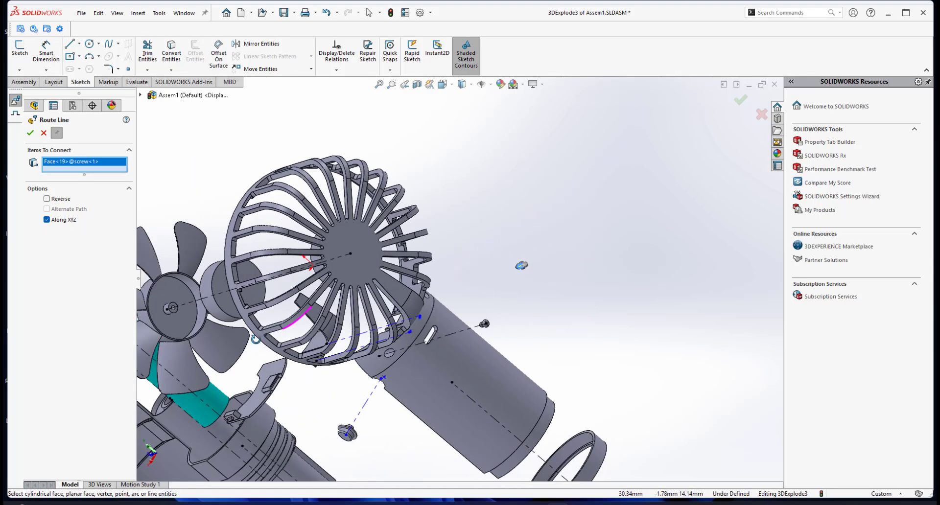
pyautogui.click(395, 285)
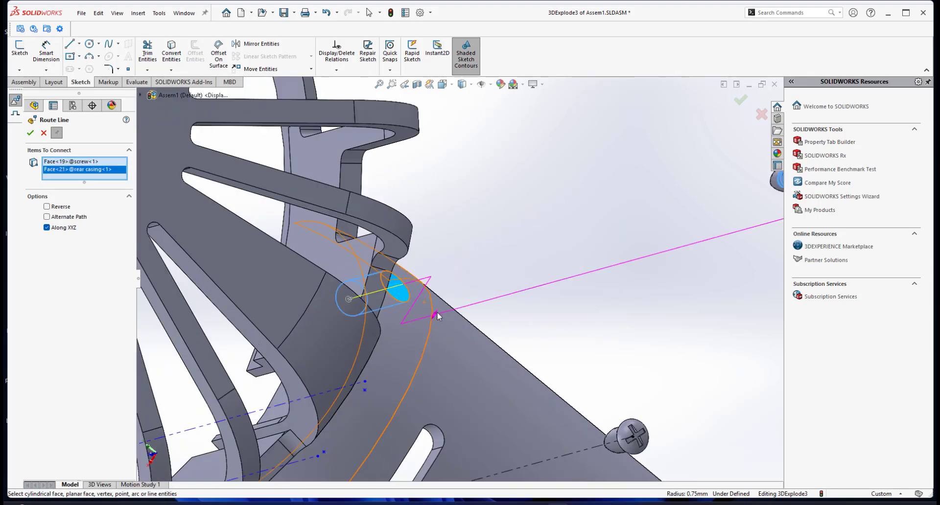
# - Flip the route line's end direction so it runs straight between the screw and the rear casing hole, and accept the line
pyautogui.scroll(5, 395, 285)
pyautogui.scroll(-8, 524, 254)
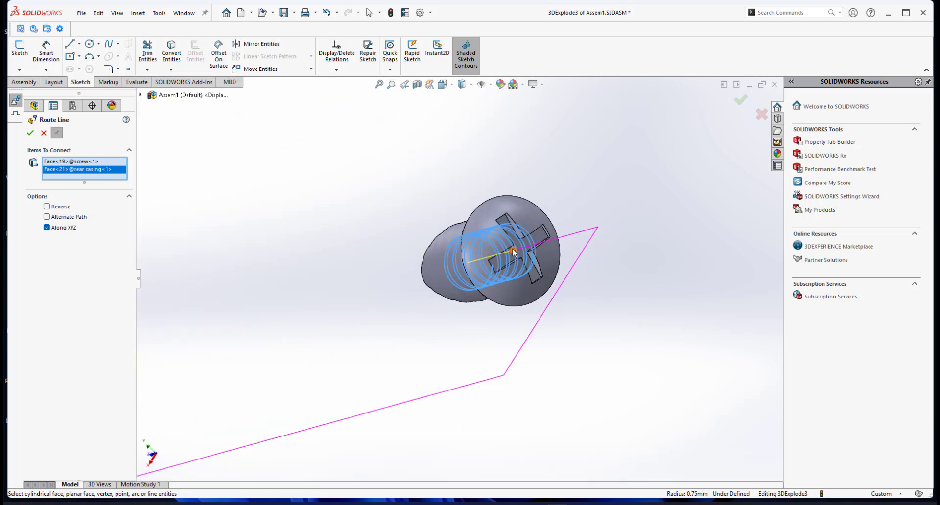
pyautogui.scroll(3, 430, 288)
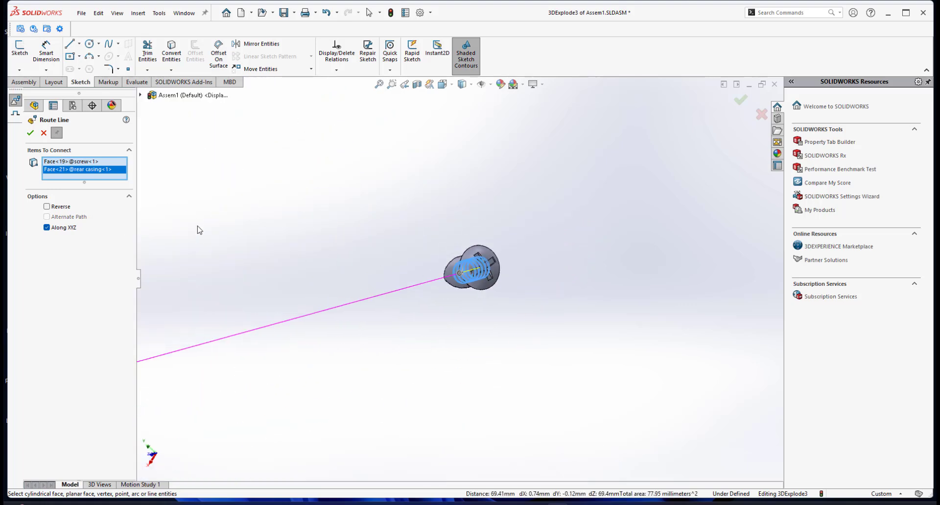
pyautogui.click(31, 133)
pyautogui.scroll(10, 434, 297)
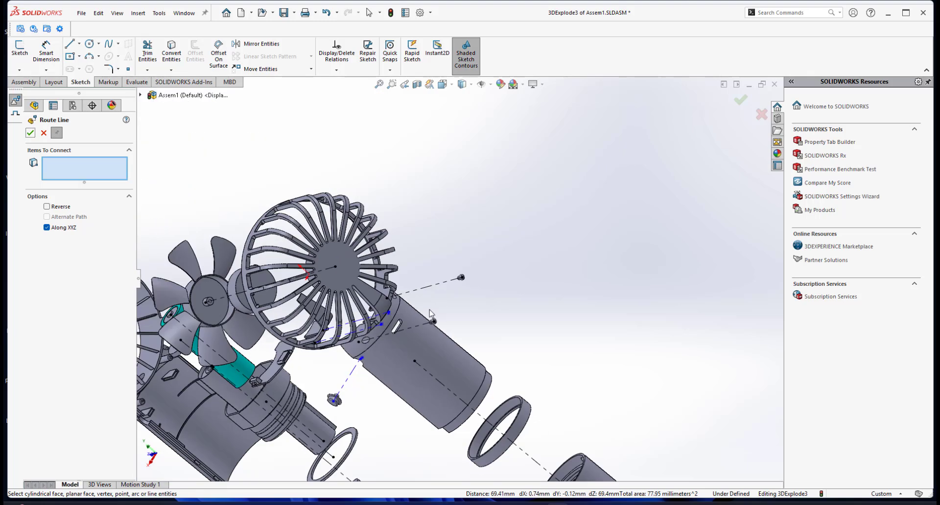
# - Rebuild and save the assembly with its explode line sketch
pyautogui.click(284, 12)
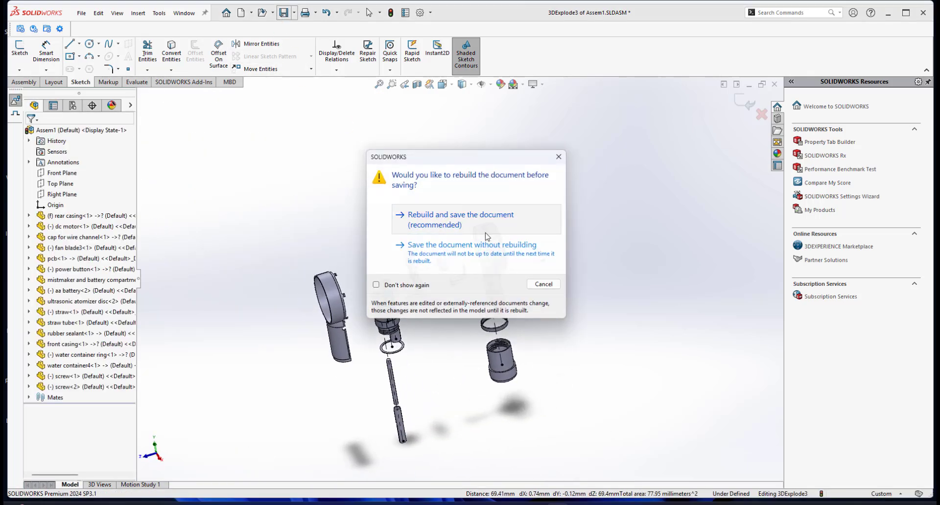
pyautogui.click(411, 216)
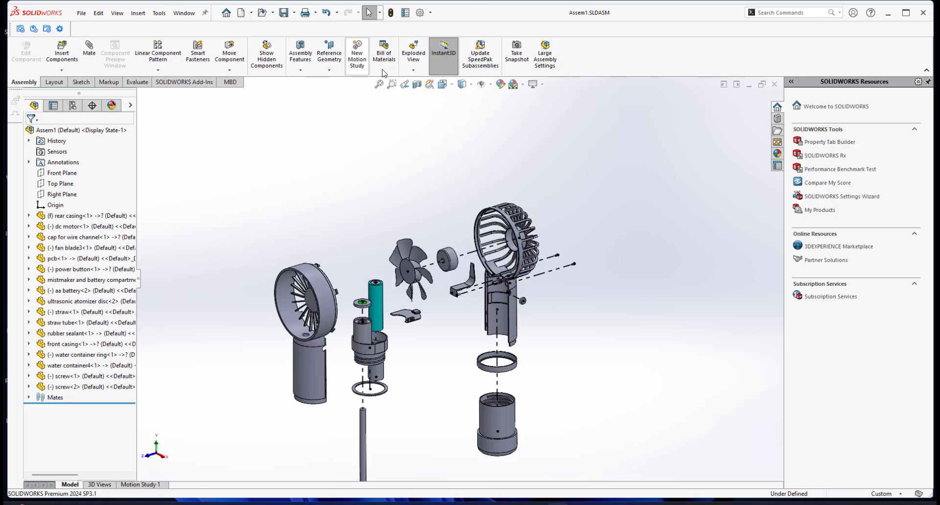
# - Reopen the explode line sketch and select the rounded fillet face of the PCB's raised block as the first route line item
pyautogui.click(417, 72)
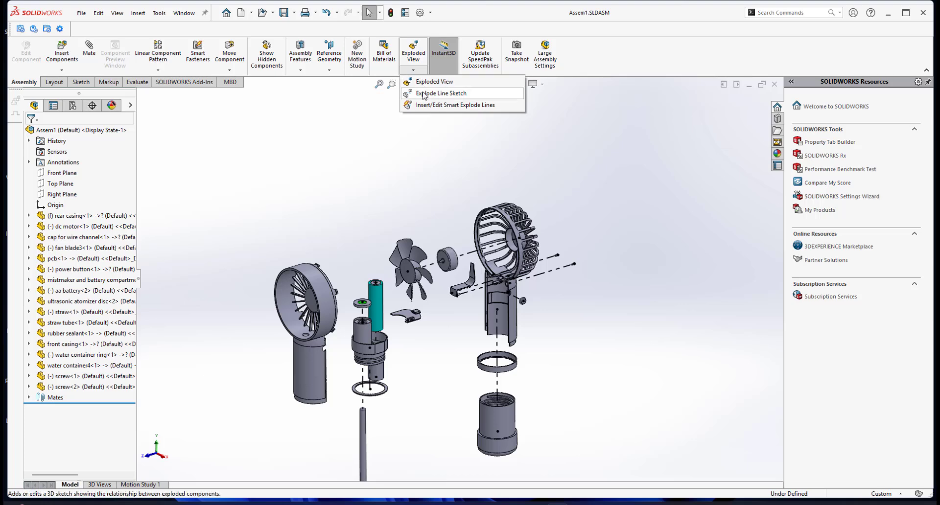
pyautogui.click(426, 93)
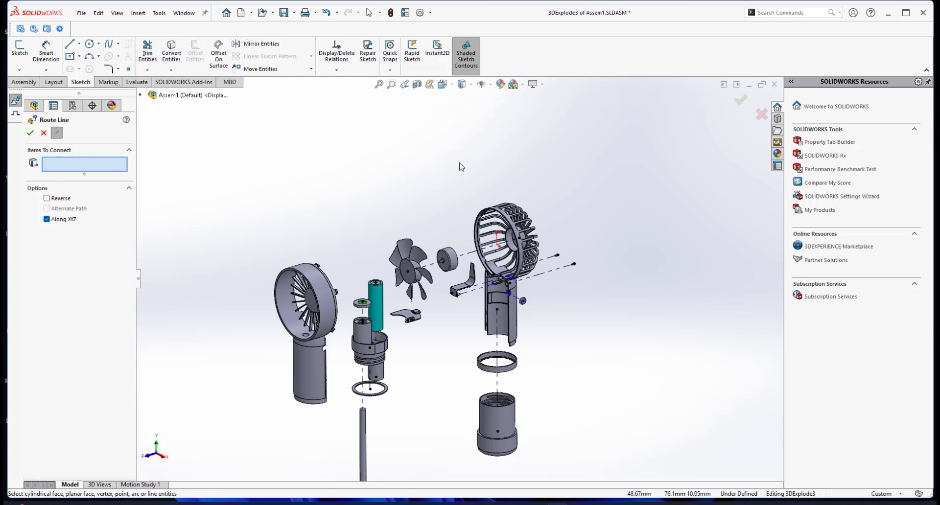
pyautogui.scroll(-6, 438, 340)
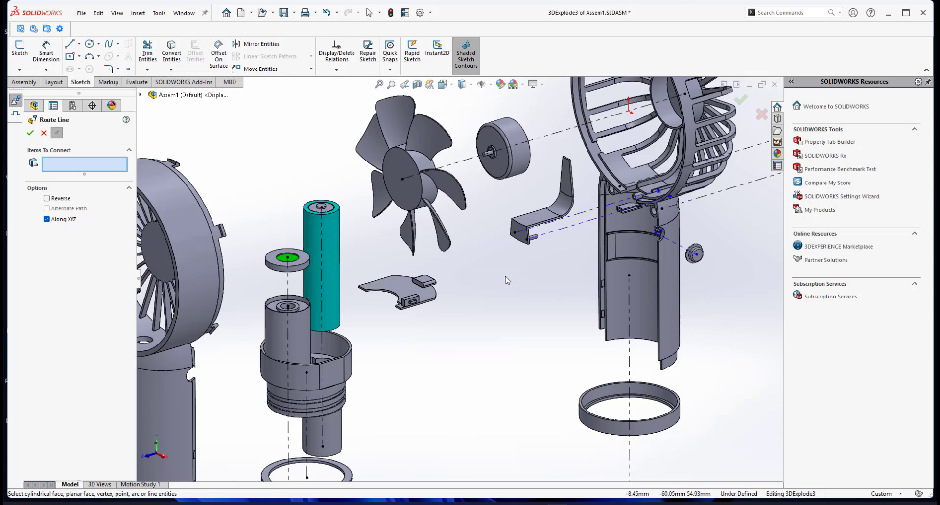
pyautogui.scroll(2, 508, 277)
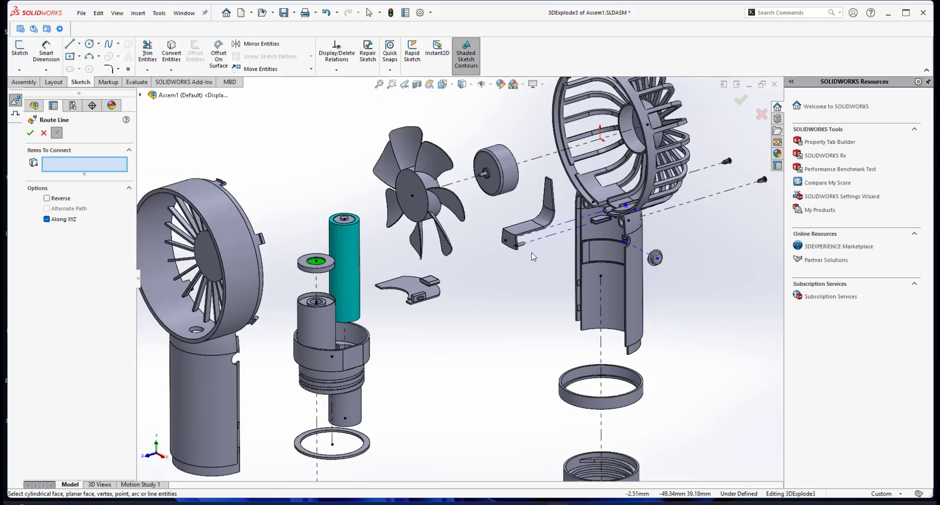
pyautogui.scroll(-3, 429, 311)
pyautogui.moveTo(469, 245); pyautogui.dragTo(437, 265, button='middle')
pyautogui.scroll(3, 443, 263)
pyautogui.scroll(-6, 451, 262)
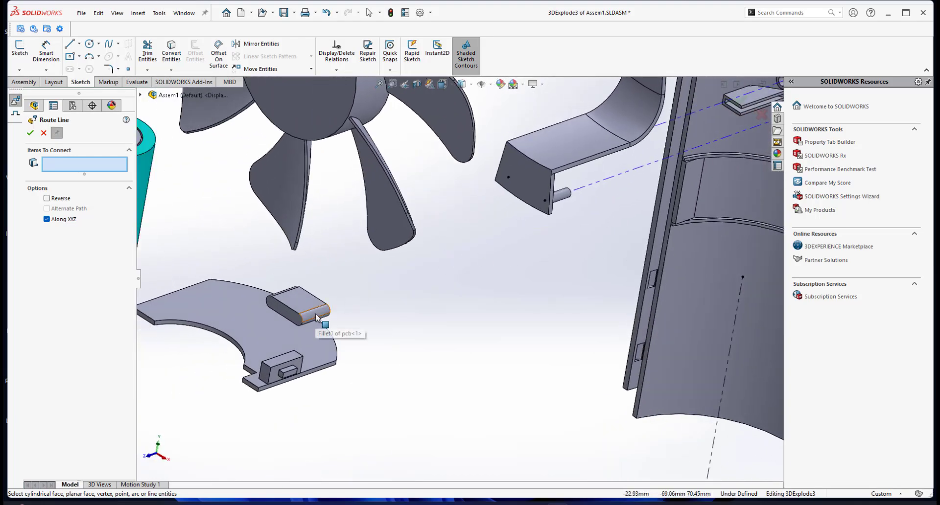
pyautogui.scroll(-3, 317, 318)
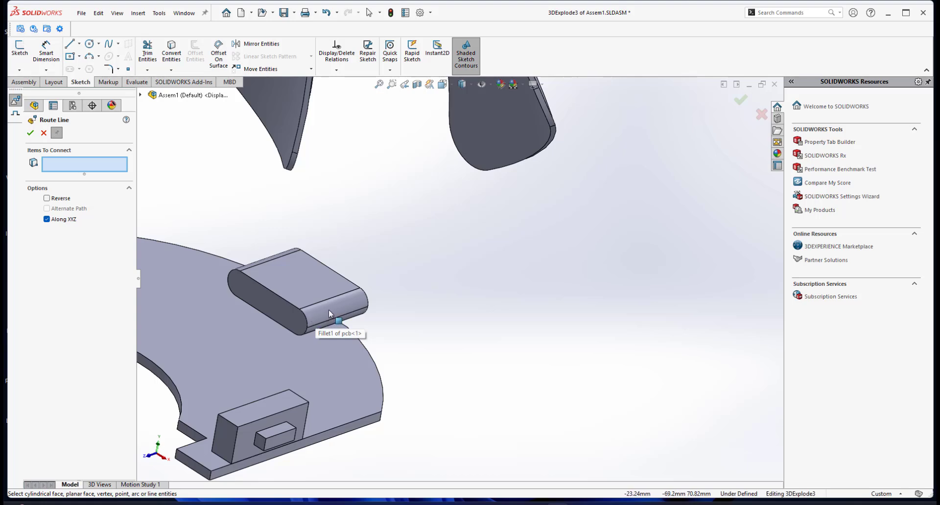
pyautogui.click(328, 309)
# - Select the rounded end face of the rear casing's small slot as the second item of the PCB route line
pyautogui.scroll(5, 328, 309)
pyautogui.scroll(-6, 630, 250)
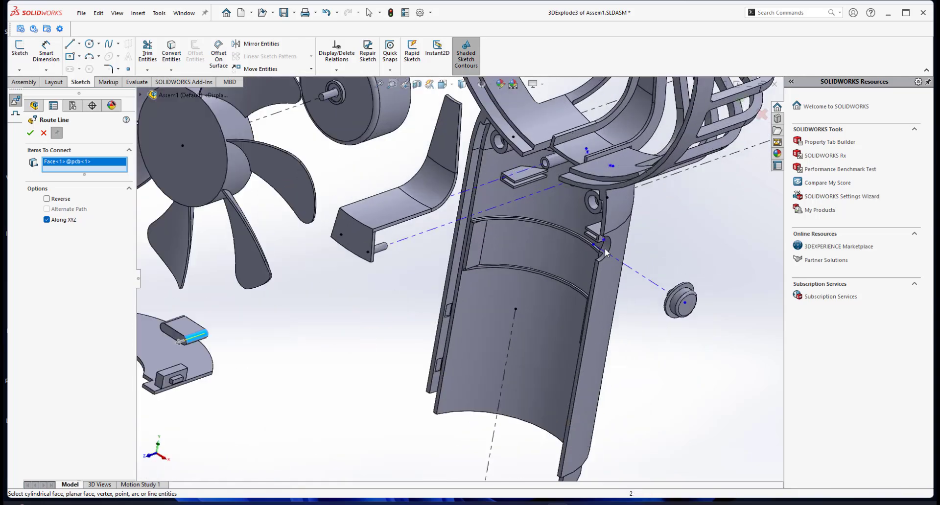
pyautogui.moveTo(598, 229); pyautogui.dragTo(516, 256, button='middle')
pyautogui.scroll(3, 516, 255)
pyautogui.moveTo(499, 182); pyautogui.dragTo(586, 202, button='middle')
pyautogui.scroll(-2, 586, 175)
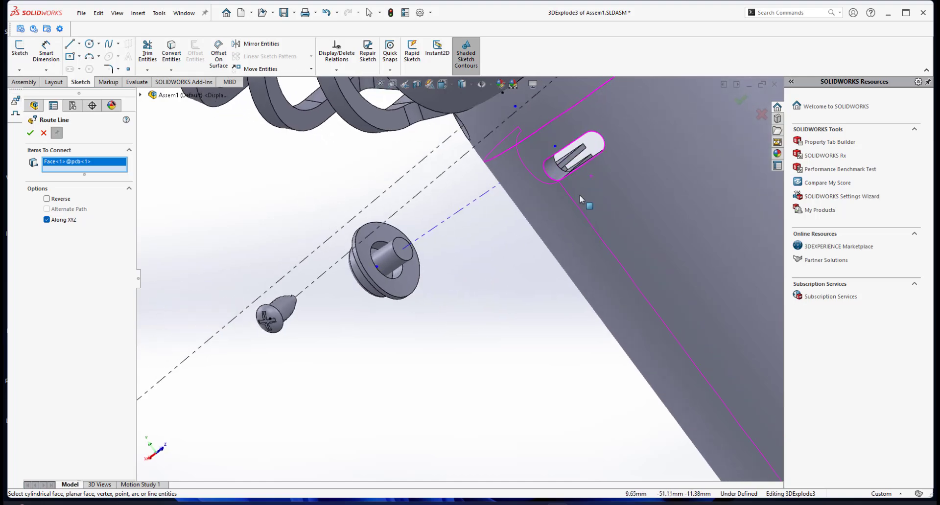
pyautogui.click(555, 169)
# - Flip the route line's direction at the PCB so it runs straight to the rear casing slot, and accept the line
pyautogui.moveTo(555, 170)
pyautogui.mouseDown(button='middle')
pyautogui.moveTo(526, 230)
pyautogui.moveTo(559, 164)
pyautogui.mouseUp(button='middle')
pyautogui.scroll(6, 351, 262)
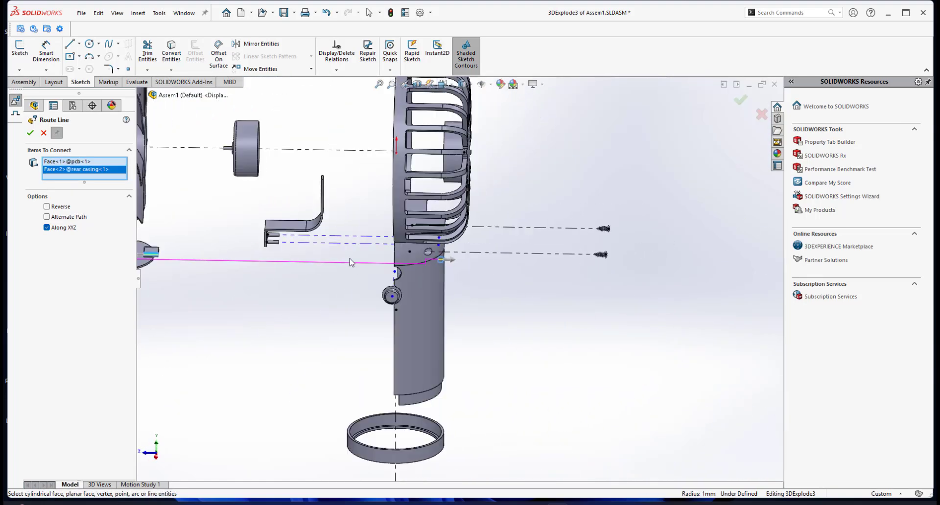
pyautogui.moveTo(332, 254); pyautogui.dragTo(357, 293, button='middle')
pyautogui.scroll(-4, 357, 293)
pyautogui.scroll(2, 404, 282)
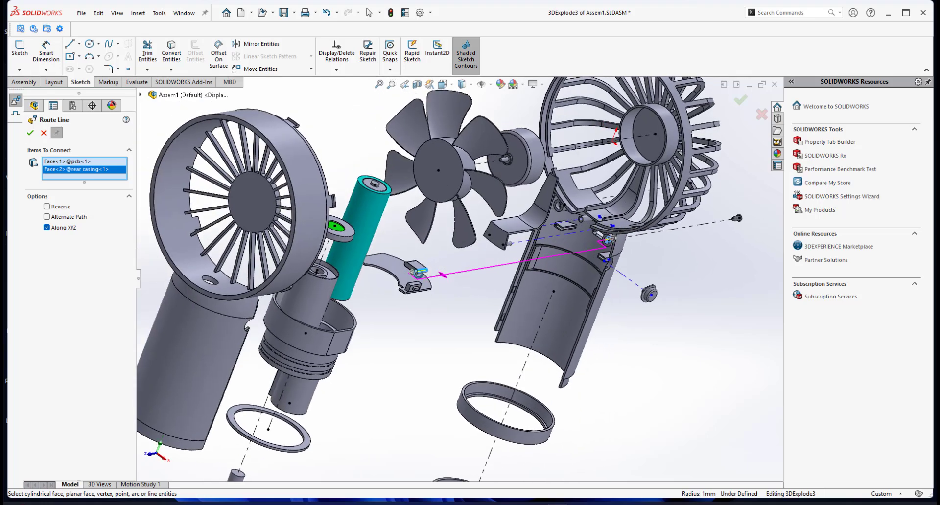
pyautogui.scroll(-2, 399, 286)
pyautogui.scroll(-2, 379, 296)
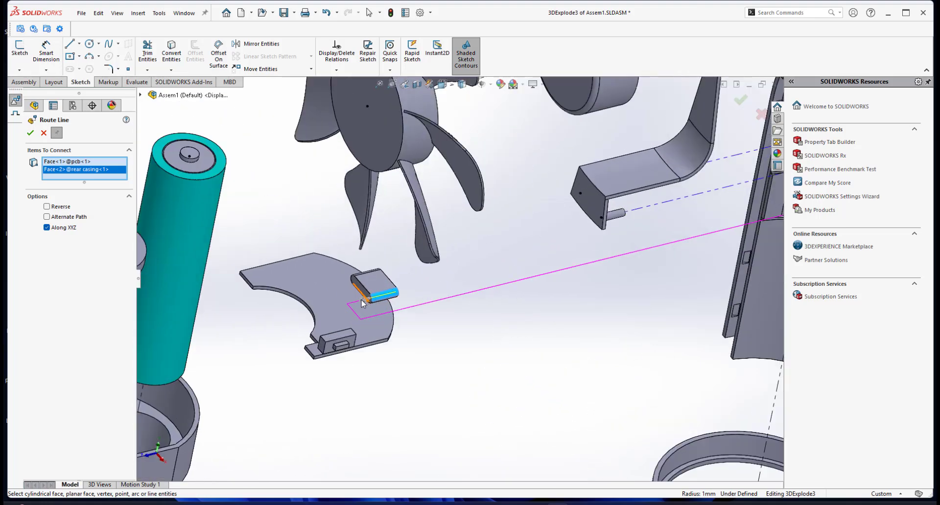
pyautogui.scroll(-2, 376, 297)
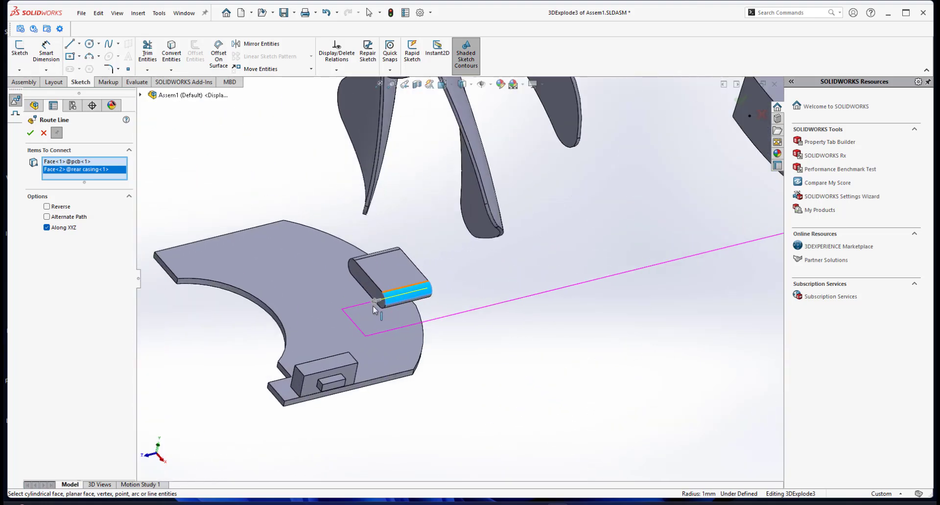
pyautogui.click(376, 300)
pyautogui.scroll(6, 505, 294)
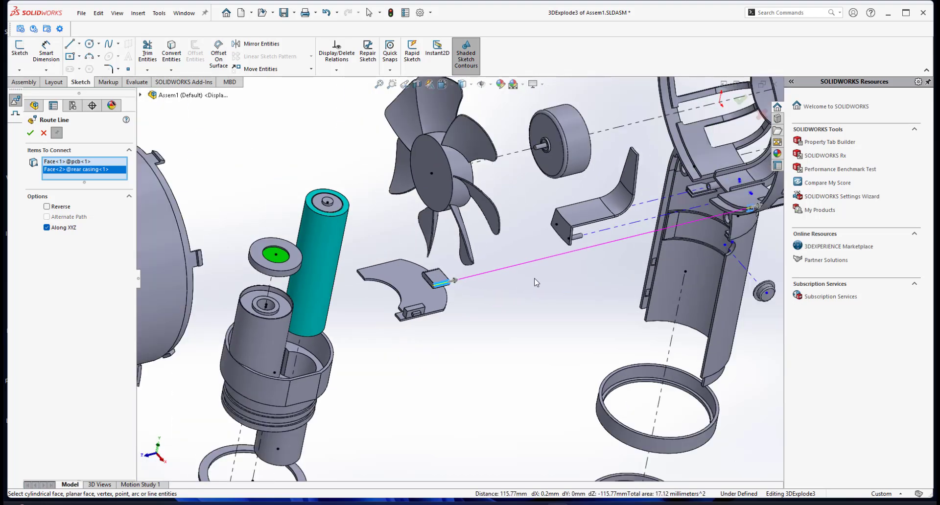
pyautogui.click(34, 136)
# - Select the front casing's cylindrical screw boss beside the button cutout as the first item of another route line
pyautogui.scroll(3, 479, 287)
pyautogui.moveTo(512, 293); pyautogui.dragTo(316, 289, button='middle')
pyautogui.scroll(5, 462, 280)
pyautogui.scroll(-3, 420, 296)
pyautogui.scroll(-5, 347, 275)
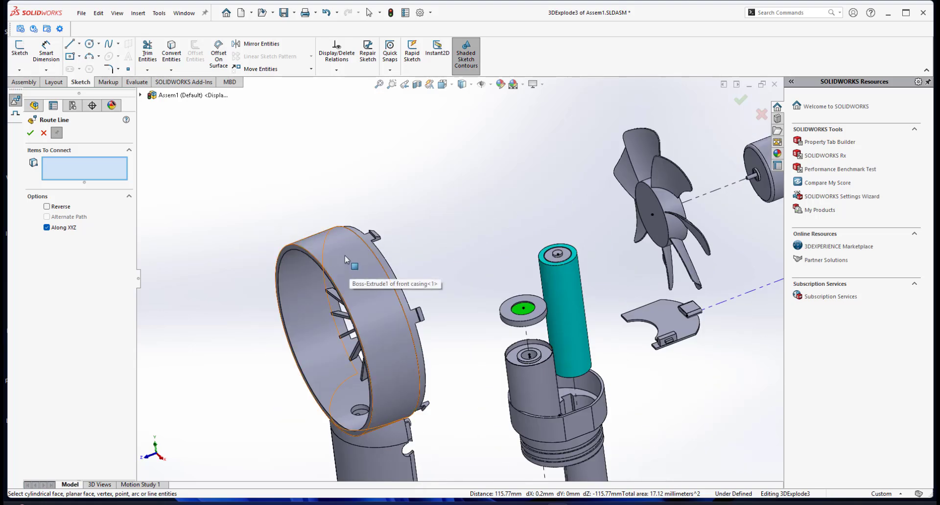
pyautogui.scroll(5, 346, 259)
pyautogui.scroll(-8, 681, 172)
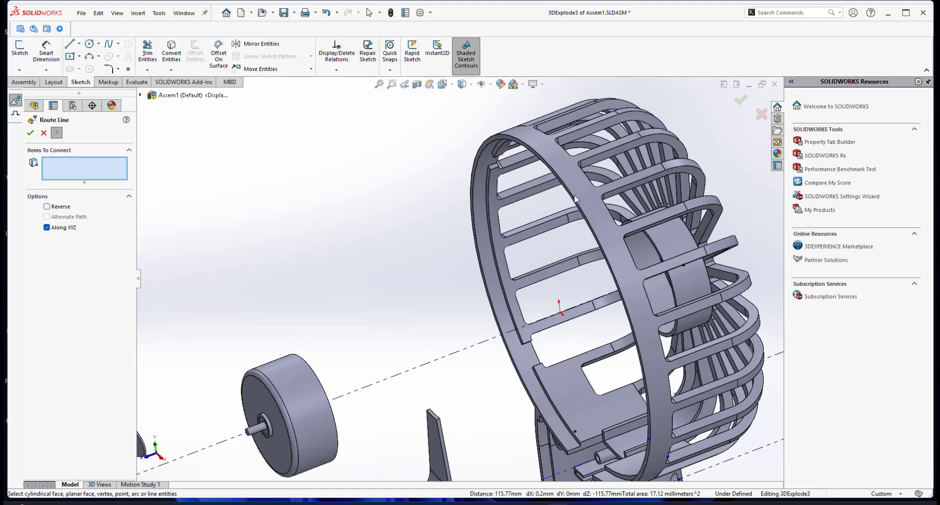
pyautogui.scroll(10, 529, 291)
pyautogui.scroll(-4, 362, 333)
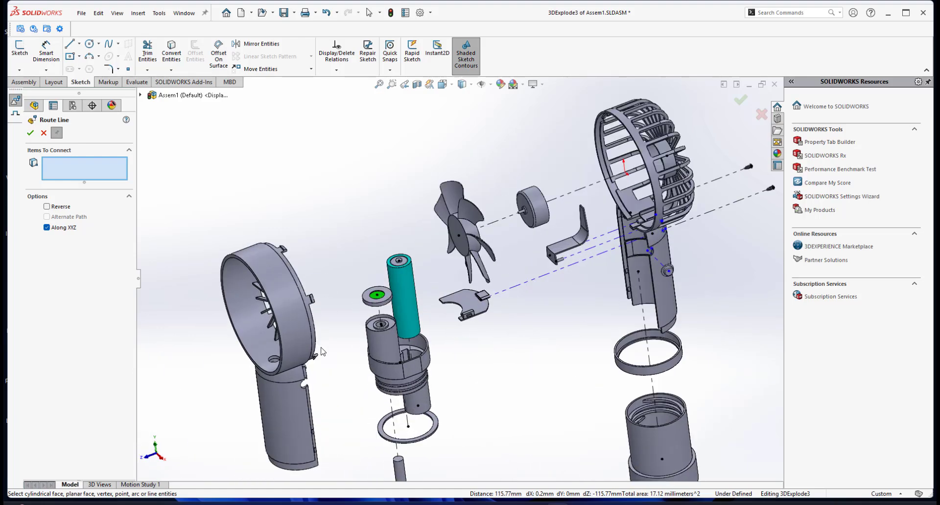
pyautogui.moveTo(353, 325); pyautogui.dragTo(327, 332, button='middle')
pyautogui.scroll(-3, 291, 357)
pyautogui.scroll(-6, 327, 333)
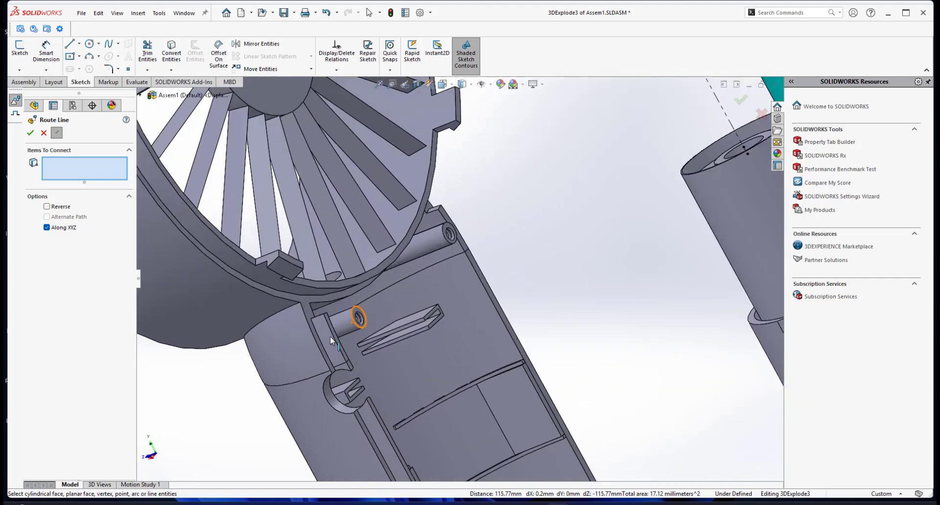
pyautogui.click(342, 319)
# - Connect the front casing boss to the rear casing's screw hole face on the button side along XYZ and accept the line
pyautogui.scroll(10, 341, 319)
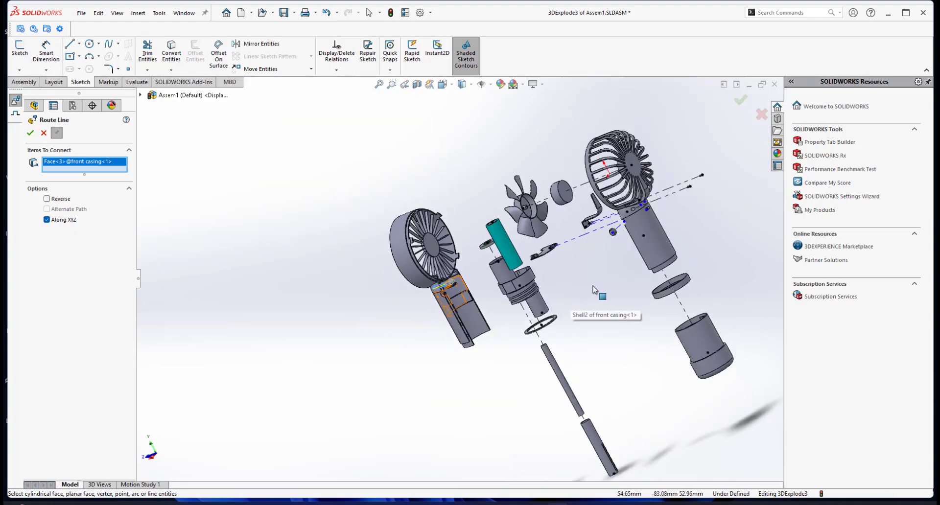
pyautogui.scroll(-8, 521, 269)
pyautogui.moveTo(520, 268); pyautogui.dragTo(445, 307, button='middle')
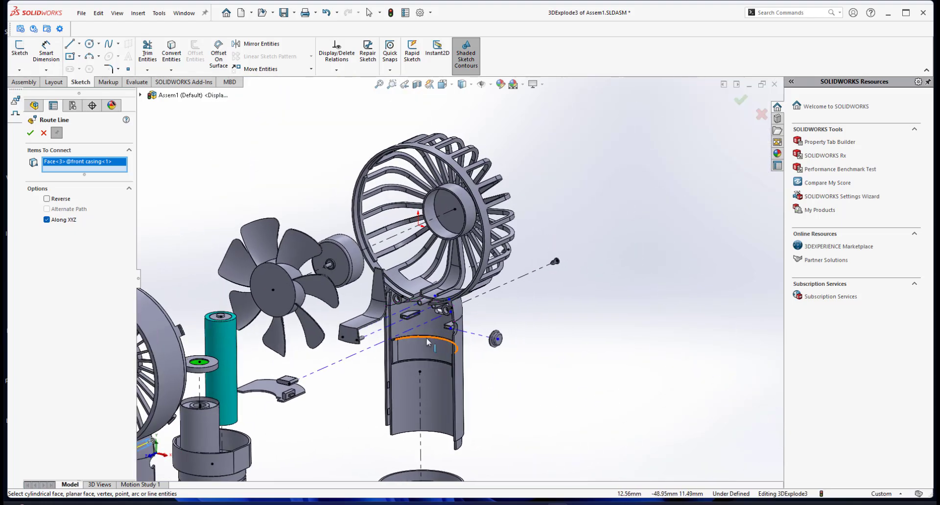
pyautogui.scroll(-5, 444, 304)
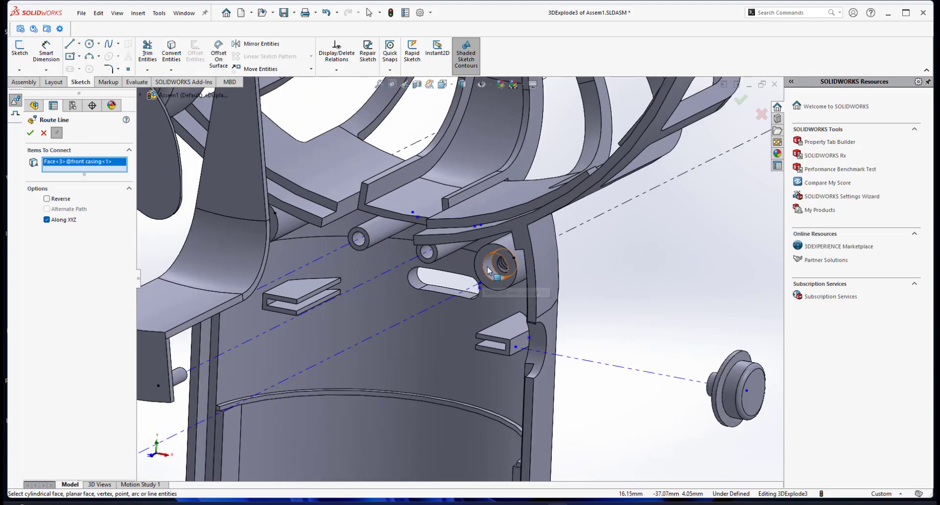
pyautogui.click(487, 267)
pyautogui.scroll(10, 465, 311)
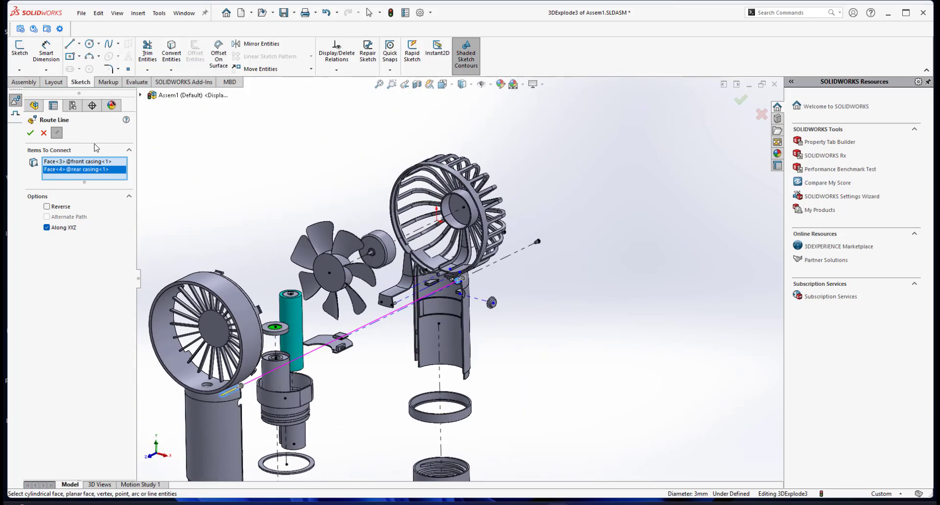
pyautogui.click(32, 136)
# - Select the front casing's other cylindrical screw boss, away from the button cutout, as the first item of a new route line
pyautogui.scroll(4, 448, 289)
pyautogui.moveTo(435, 297); pyautogui.dragTo(309, 321, button='middle')
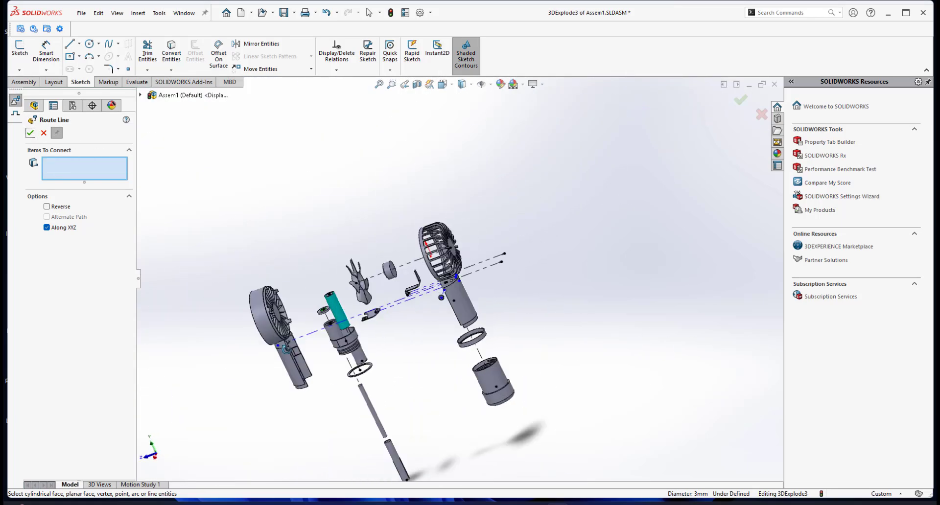
pyautogui.scroll(-5, 304, 328)
pyautogui.scroll(-6, 315, 342)
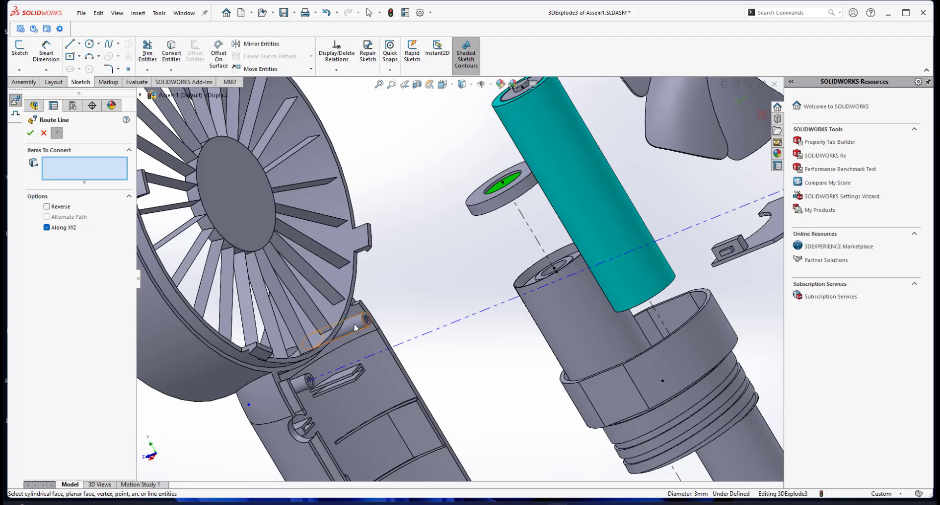
pyautogui.click(354, 324)
# - Connect the selected front casing boss to the rear casing's screw hole face opposite the button side and accept the line
pyautogui.scroll(7, 410, 321)
pyautogui.scroll(-3, 607, 260)
pyautogui.moveTo(541, 251); pyautogui.dragTo(551, 234, button='middle')
pyautogui.scroll(-6, 549, 232)
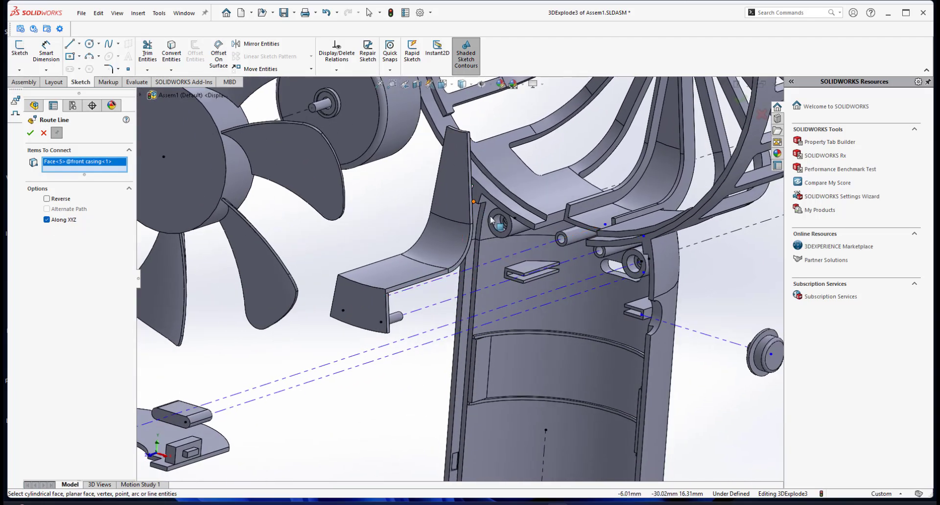
pyautogui.click(497, 224)
pyautogui.scroll(6, 497, 224)
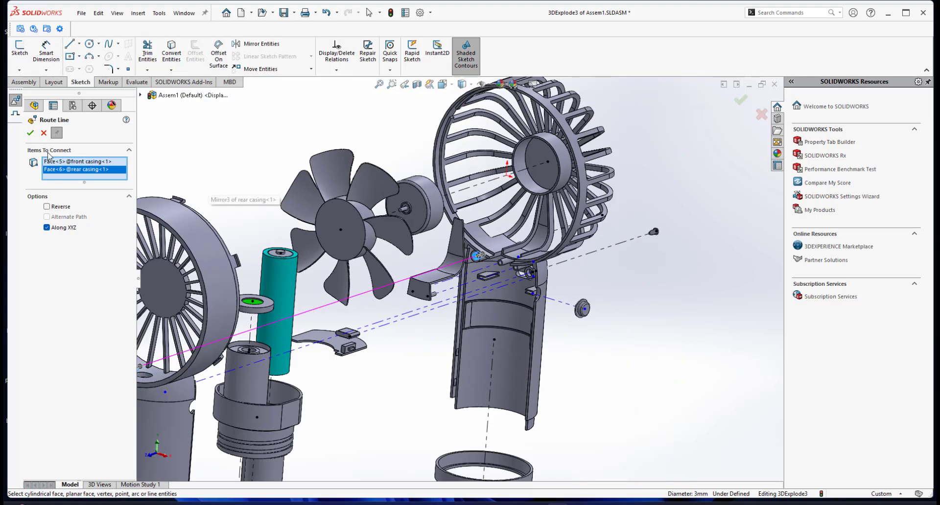
pyautogui.click(30, 133)
# - Examine the exploded fan assembly for components that still lack explode lines
pyautogui.scroll(8, 408, 294)
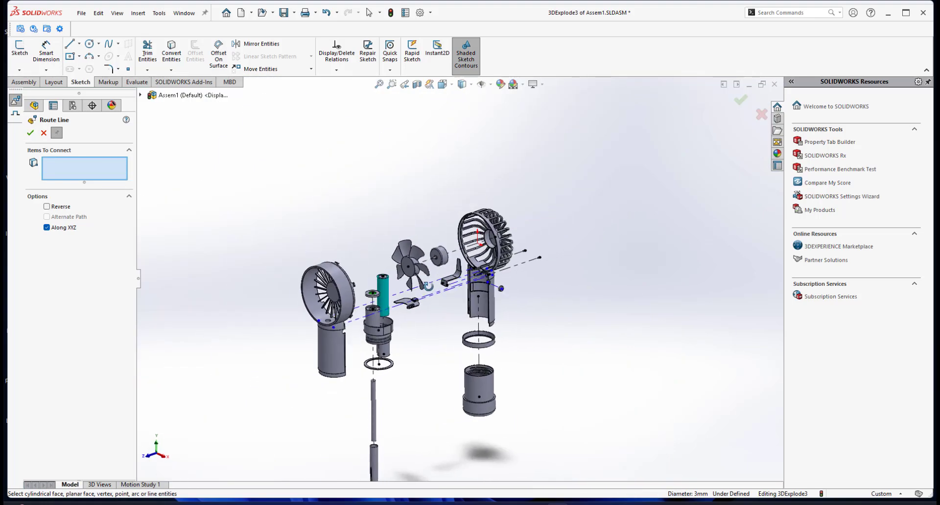
pyautogui.scroll(-3, 323, 321)
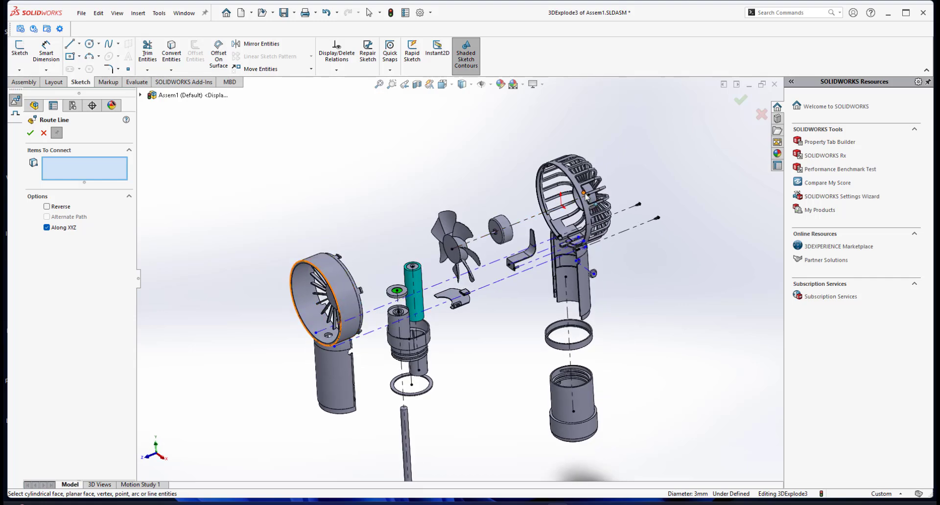
pyautogui.scroll(-3, 540, 284)
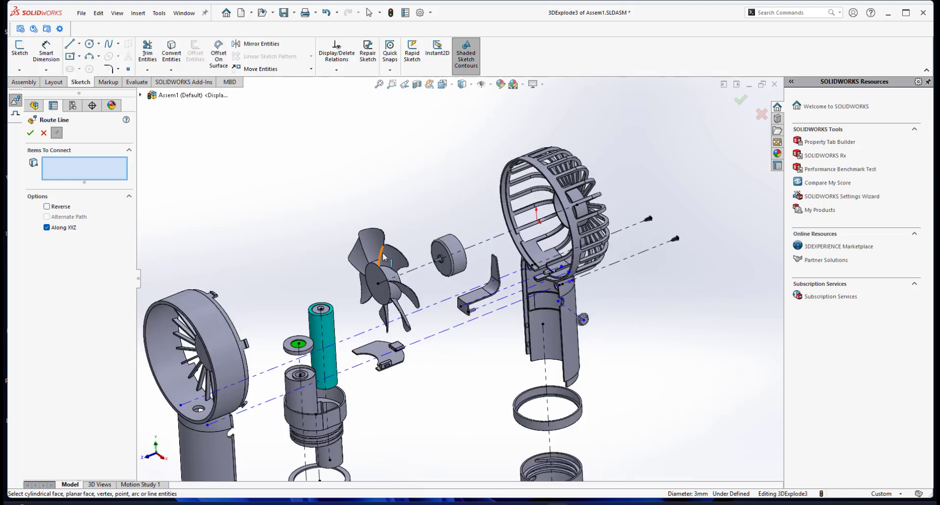
pyautogui.scroll(5, 455, 284)
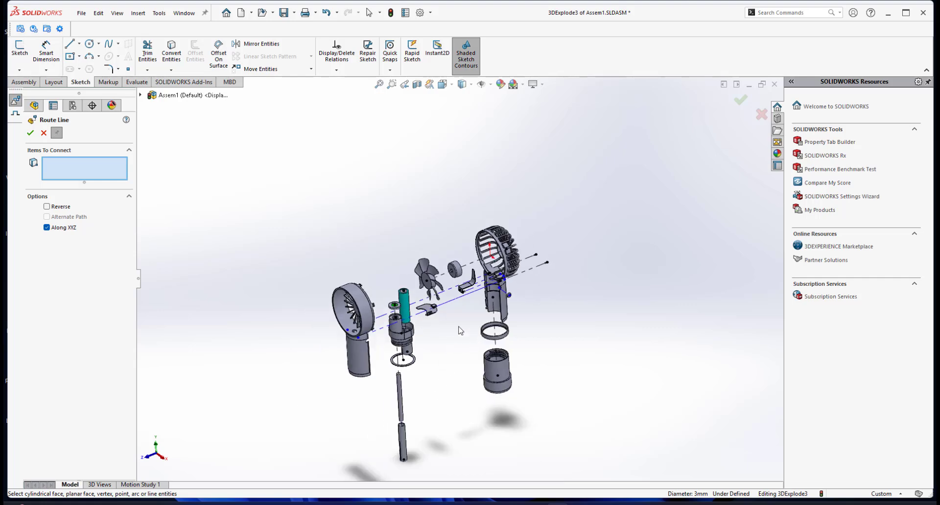
pyautogui.scroll(-5, 405, 352)
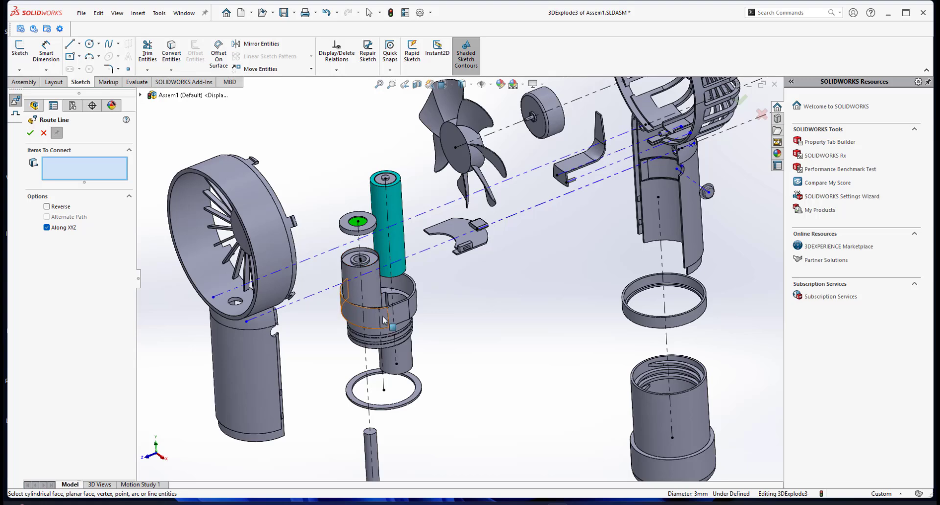
pyautogui.scroll(2, 456, 280)
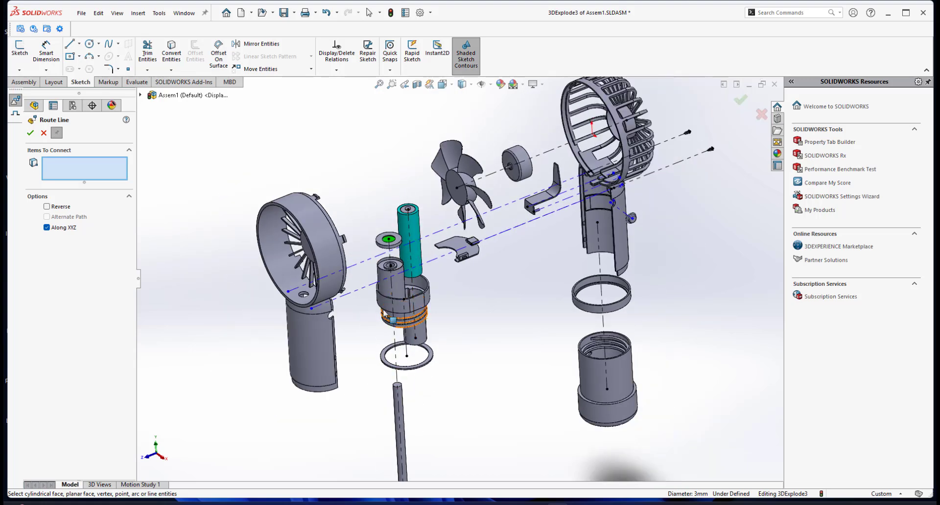
pyautogui.scroll(-1, 481, 247)
pyautogui.scroll(-1, 437, 273)
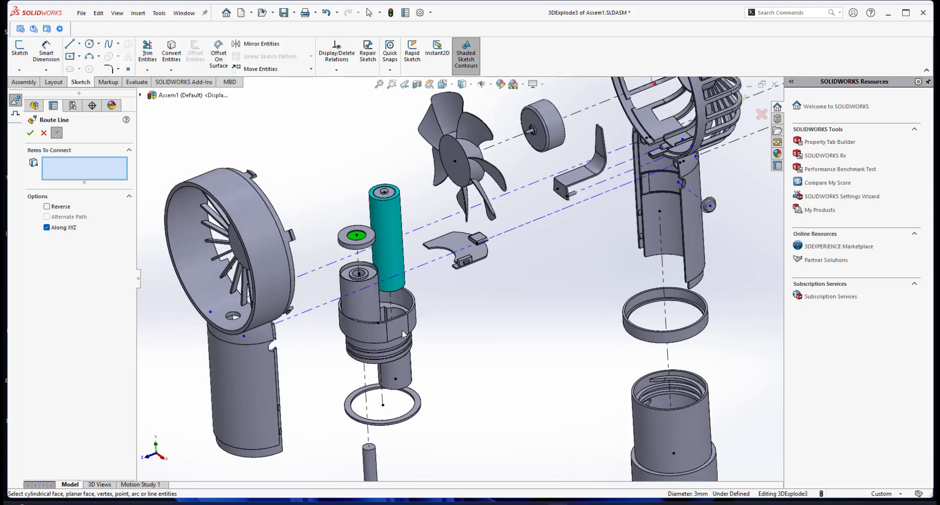
# - Inspect the rear casing's inner recess and the mistmaker and battery compartment's collar for places a connecting line can attach
pyautogui.scroll(-5, 641, 196)
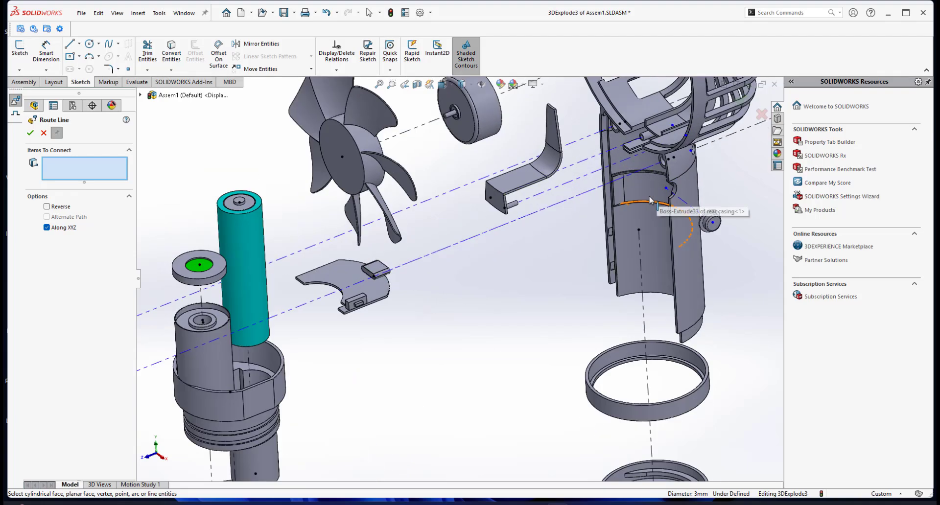
pyautogui.moveTo(633, 193); pyautogui.dragTo(640, 180, button='middle')
pyautogui.scroll(1, 624, 216)
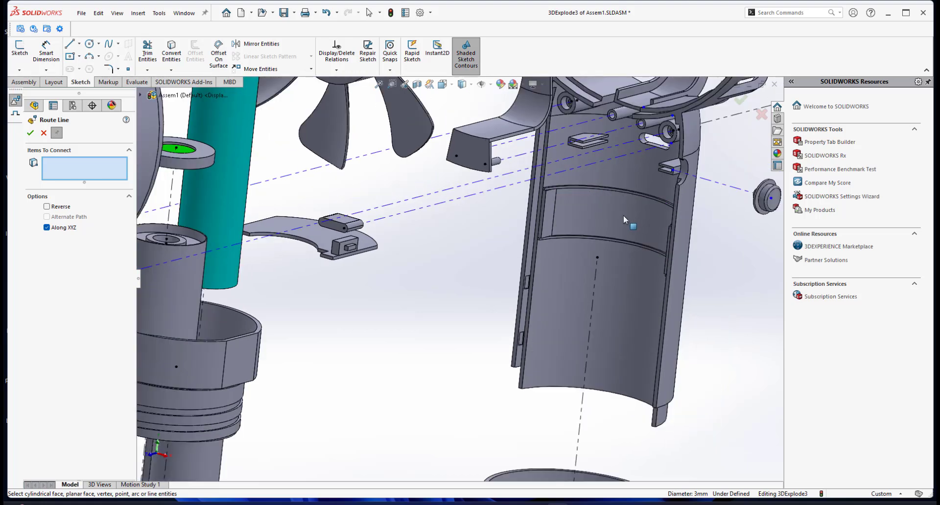
pyautogui.scroll(-5, 592, 228)
pyautogui.moveTo(480, 180); pyautogui.dragTo(333, 227, button='middle')
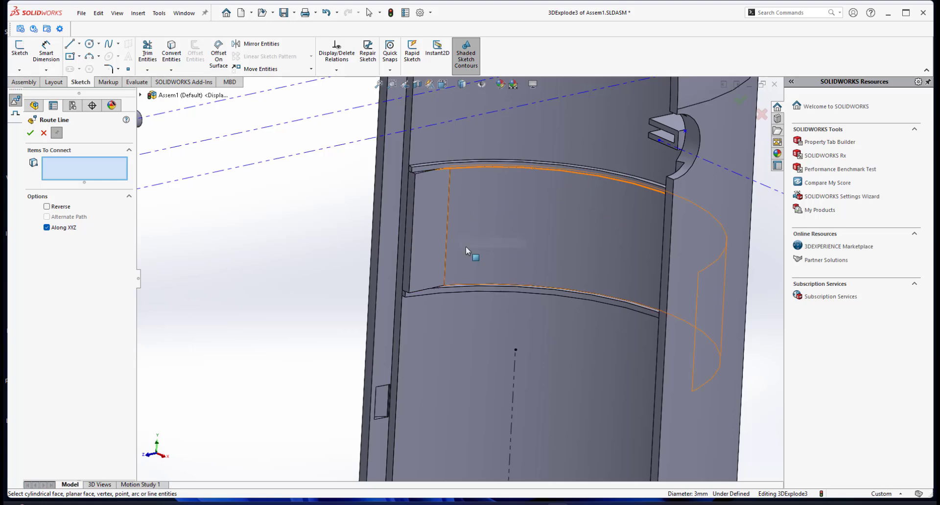
pyautogui.moveTo(511, 218)
pyautogui.mouseDown(button='middle')
pyautogui.moveTo(550, 174)
pyautogui.moveTo(571, 221)
pyautogui.moveTo(502, 227)
pyautogui.mouseUp(button='middle')
pyautogui.moveTo(428, 217); pyautogui.dragTo(494, 217, button='middle')
pyautogui.scroll(8, 495, 220)
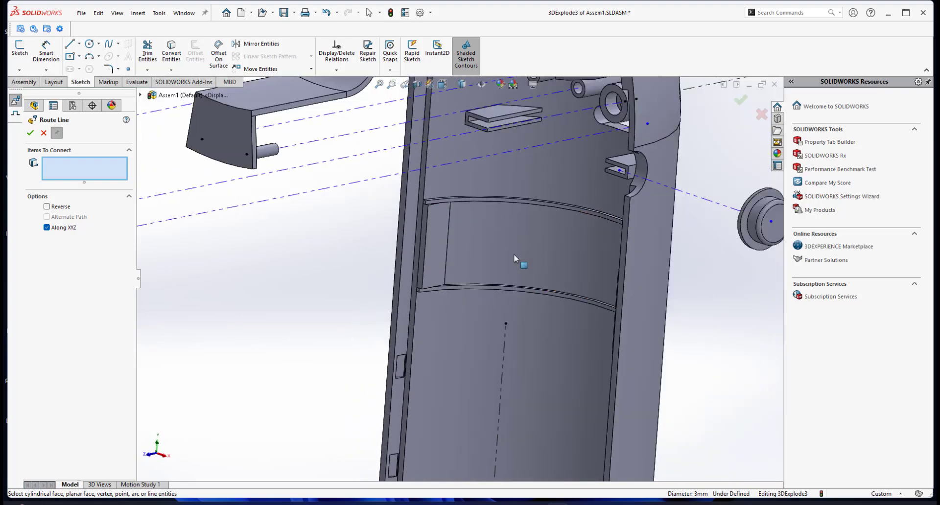
pyautogui.scroll(4, 397, 297)
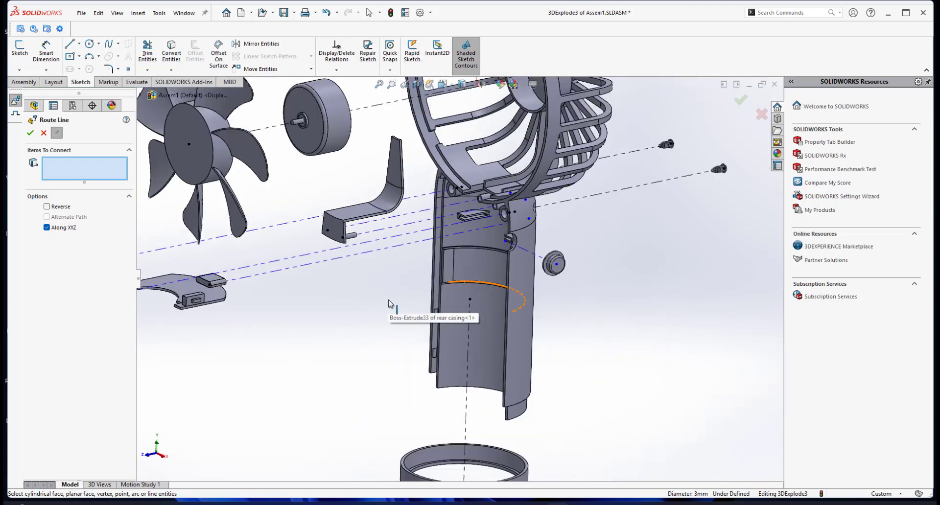
pyautogui.scroll(-8, 344, 275)
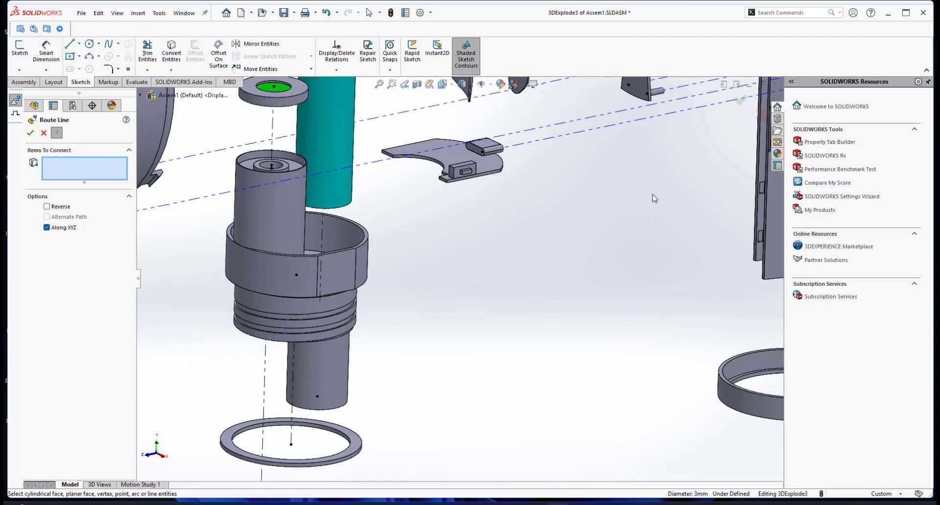
pyautogui.scroll(4, 654, 199)
pyautogui.scroll(-4, 528, 260)
pyautogui.moveTo(528, 262); pyautogui.dragTo(644, 290, button='middle')
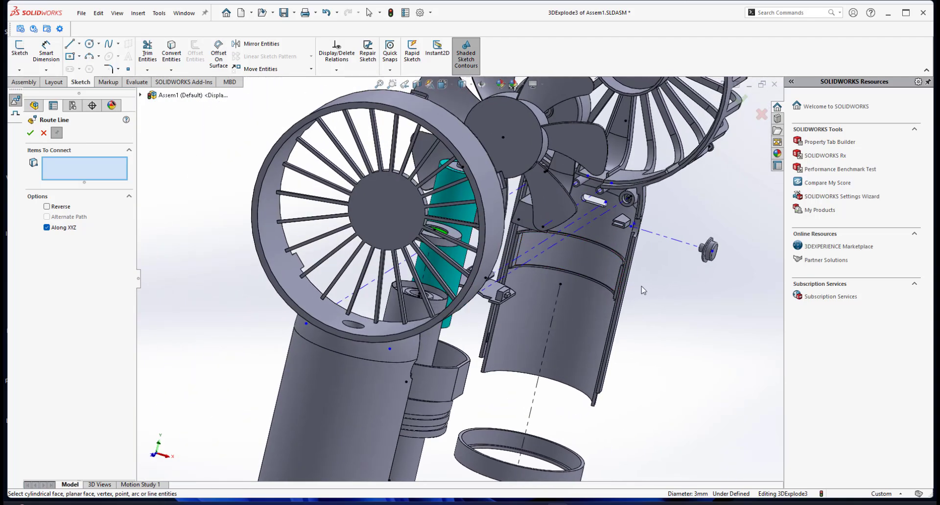
pyautogui.scroll(-5, 644, 291)
pyautogui.moveTo(544, 260); pyautogui.dragTo(475, 285, button='middle')
pyautogui.scroll(4, 503, 277)
pyautogui.scroll(4, 476, 285)
pyautogui.scroll(3, 439, 283)
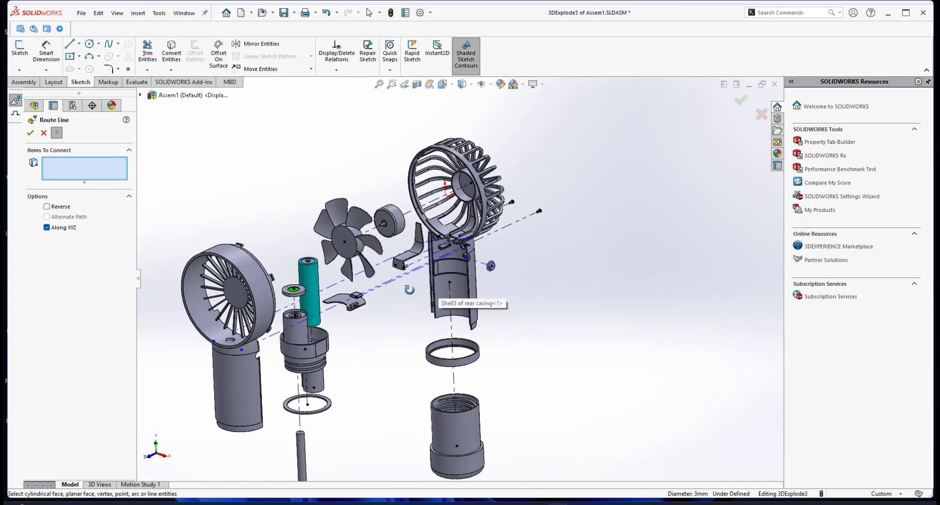
pyautogui.scroll(1, 387, 290)
pyautogui.moveTo(416, 285); pyautogui.dragTo(336, 322, button='middle')
pyautogui.scroll(-3, 429, 300)
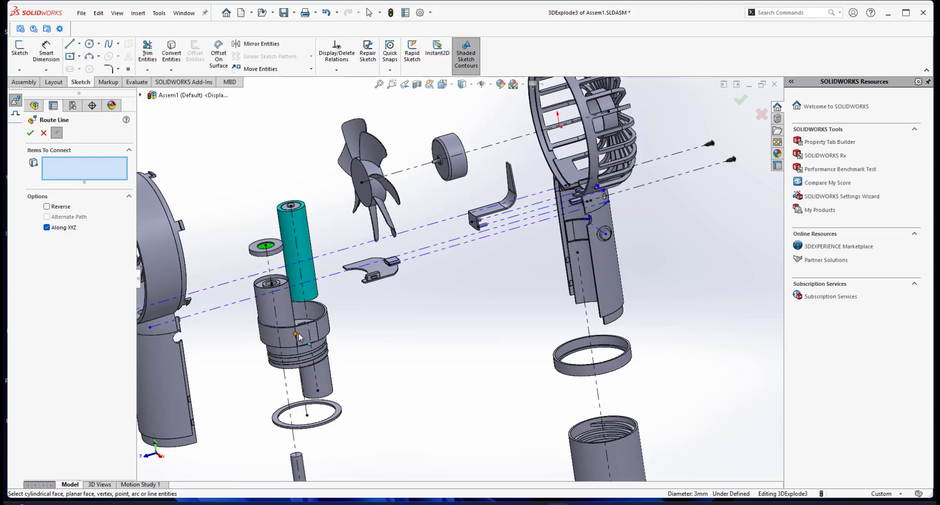
pyautogui.scroll(-1, 575, 236)
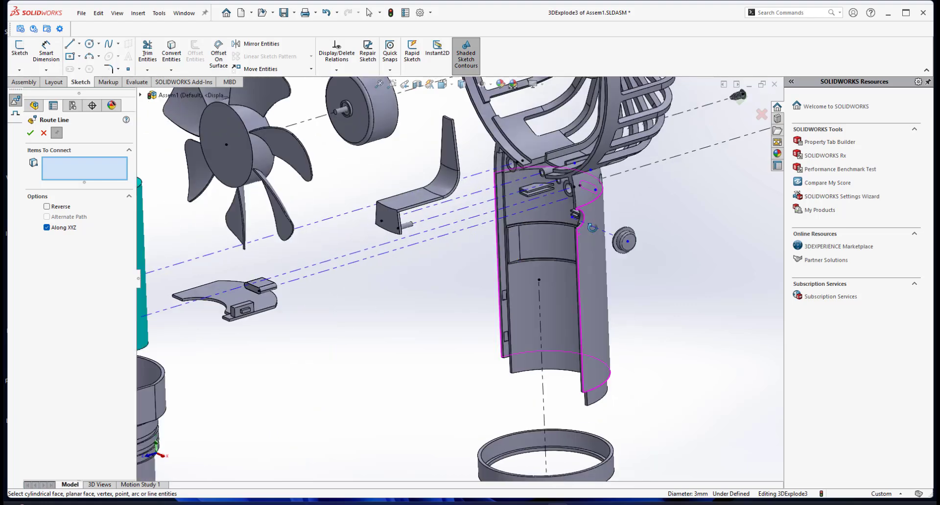
pyautogui.scroll(3, 541, 243)
pyautogui.scroll(2, 507, 289)
pyautogui.scroll(3, 322, 349)
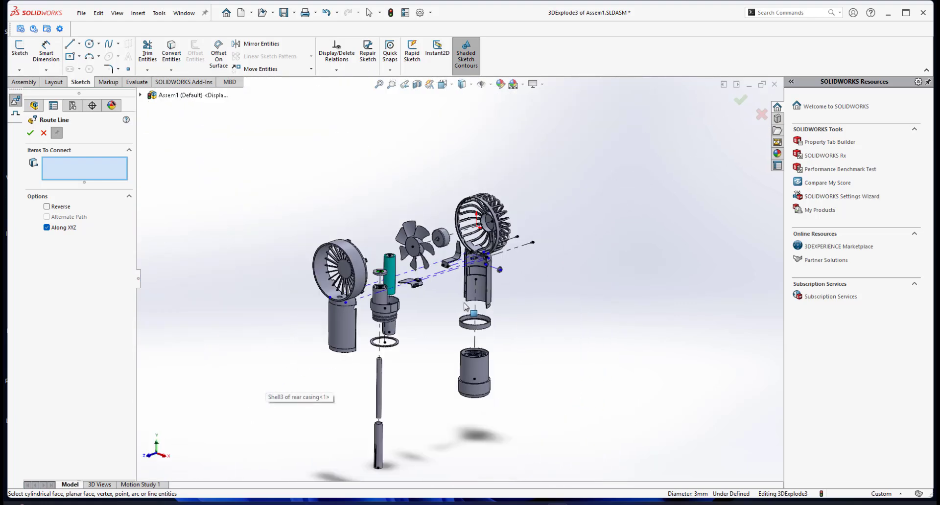
pyautogui.scroll(-3, 463, 303)
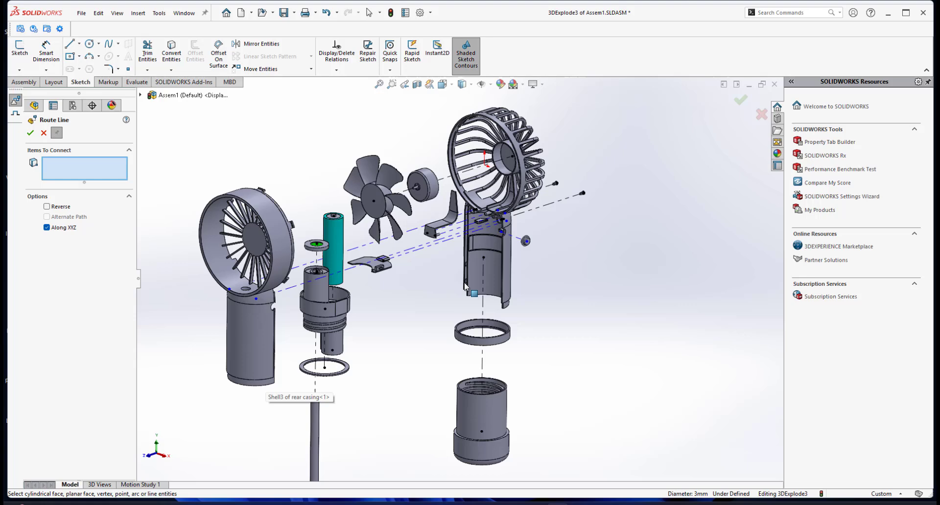
# - Sketch a line in the YZ plane from the midpoint of the battery compartment collar's vertical edge toward the rear casing
pyautogui.click(15, 115)
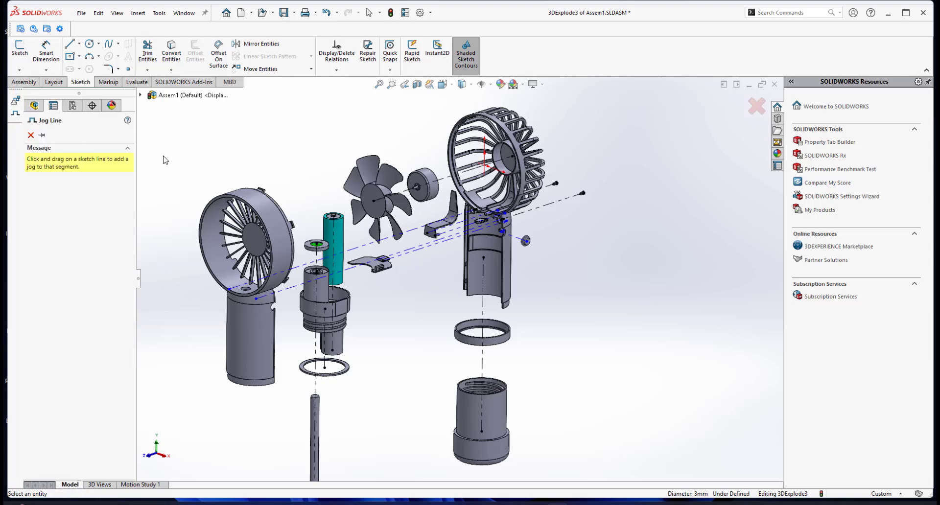
pyautogui.click(70, 45)
pyautogui.scroll(-1, 389, 289)
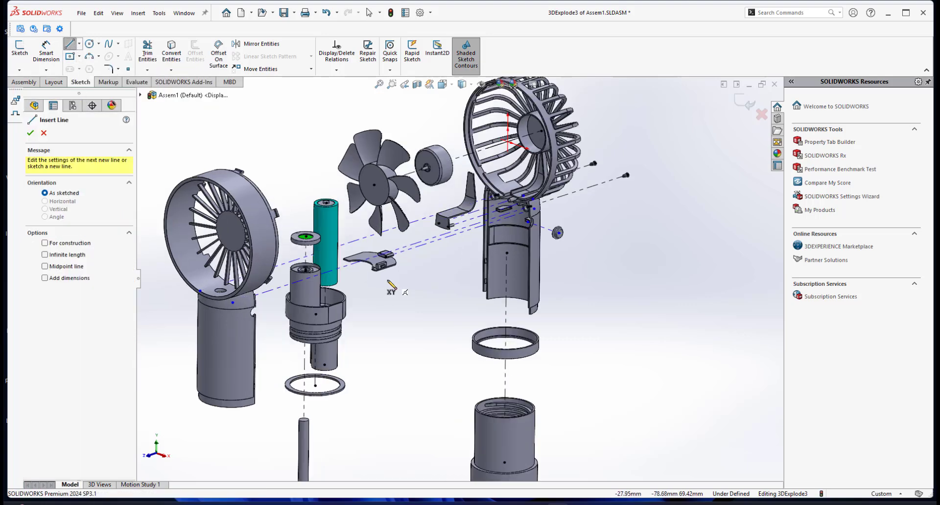
pyautogui.scroll(3, 396, 288)
pyautogui.scroll(-2, 405, 288)
pyautogui.scroll(-2, 438, 301)
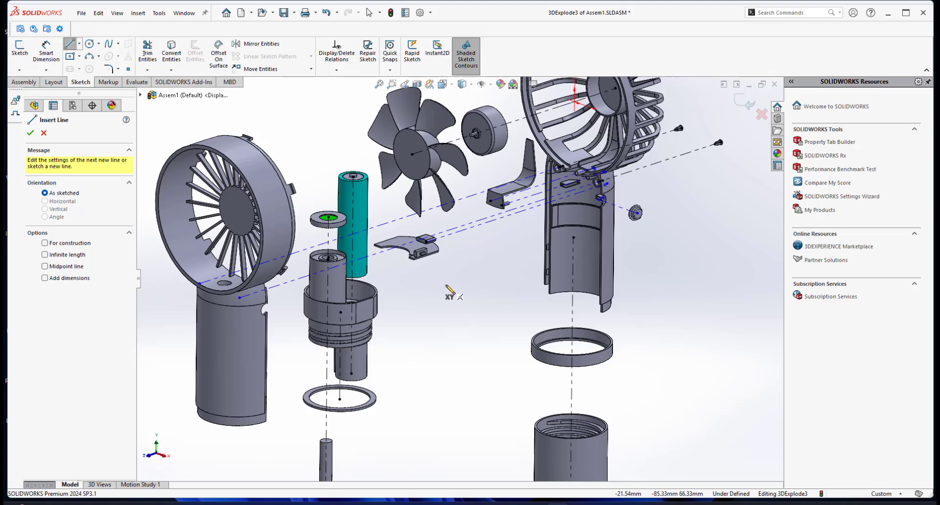
pyautogui.press('Tab')
pyautogui.scroll(-2, 420, 293)
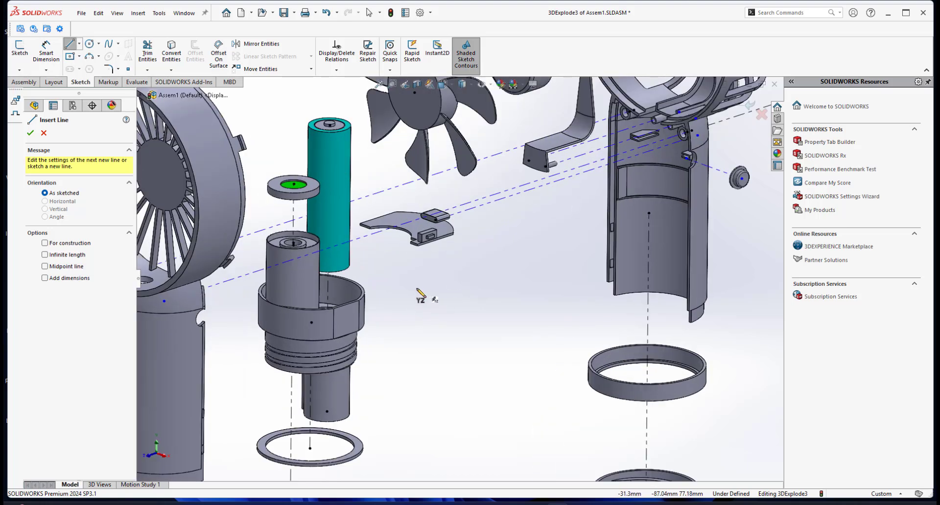
pyautogui.click(359, 315)
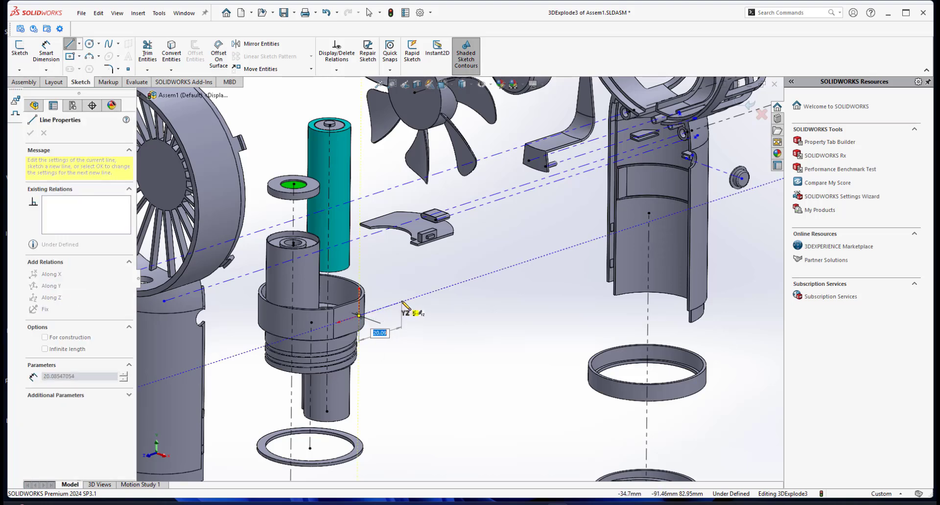
pyautogui.click(509, 266)
pyautogui.rightClick(542, 263)
pyautogui.click(556, 271)
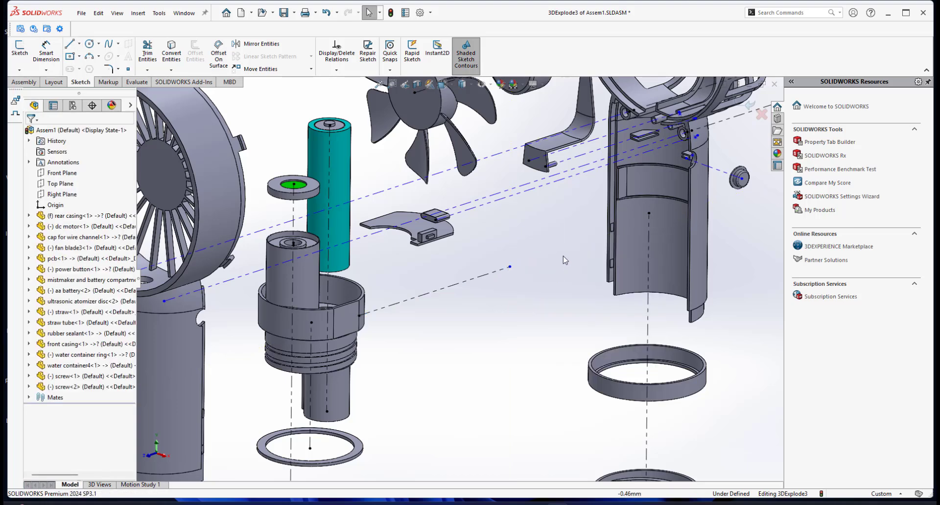
# - Stretch the free end of the compartment line along its direction up close to the rear casing
pyautogui.scroll(-1, 564, 257)
pyautogui.moveTo(494, 271); pyautogui.dragTo(706, 196)
pyautogui.scroll(-3, 656, 230)
pyautogui.moveTo(555, 243); pyautogui.dragTo(716, 177)
pyautogui.moveTo(617, 241); pyautogui.dragTo(677, 236, button='middle')
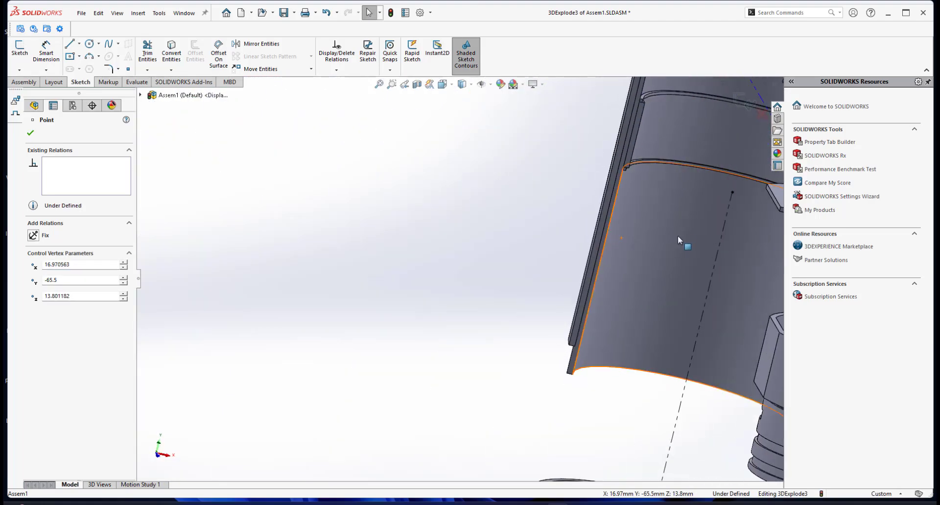
# - Attach the compartment line's free end to the midpoint of the rear casing's side edge below the power button cutout
pyautogui.scroll(4, 680, 235)
pyautogui.moveTo(616, 241); pyautogui.dragTo(649, 237, button='middle')
pyautogui.scroll(-5, 642, 250)
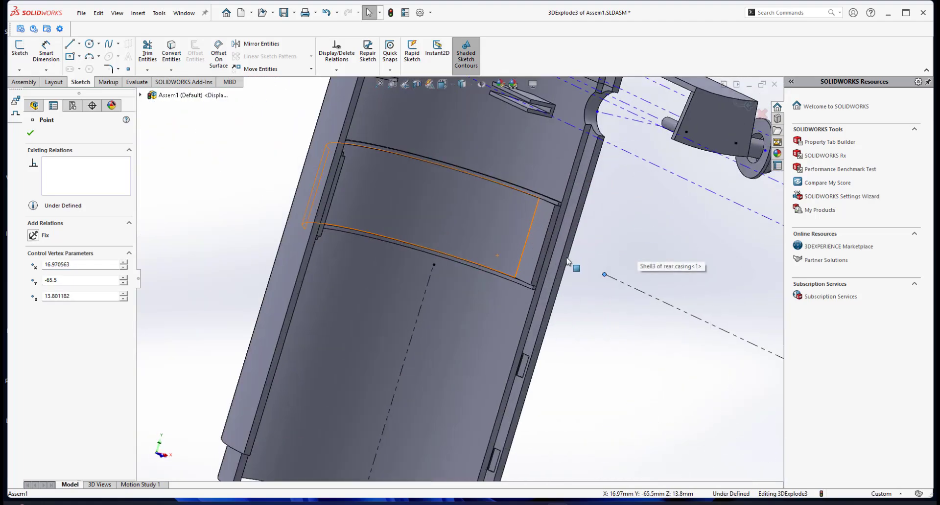
pyautogui.moveTo(567, 261); pyautogui.dragTo(647, 298, button='middle')
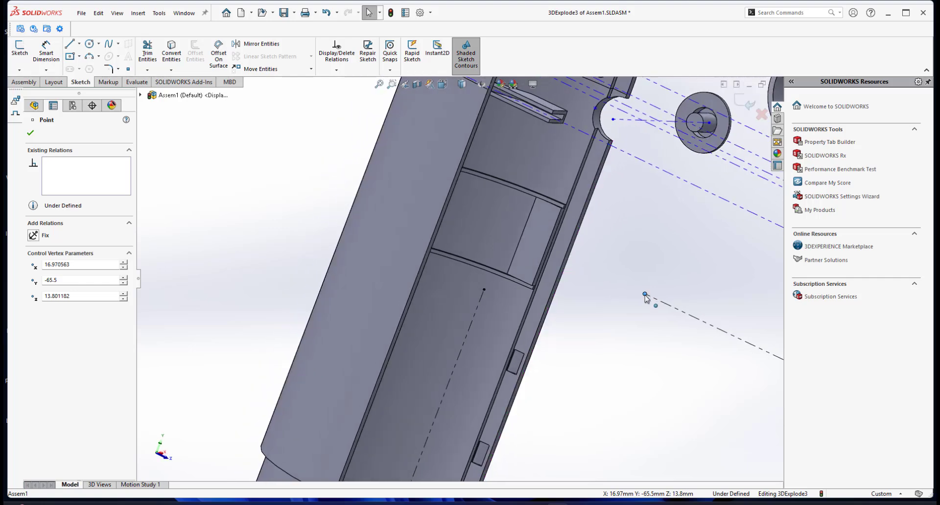
pyautogui.moveTo(645, 295); pyautogui.dragTo(557, 254)
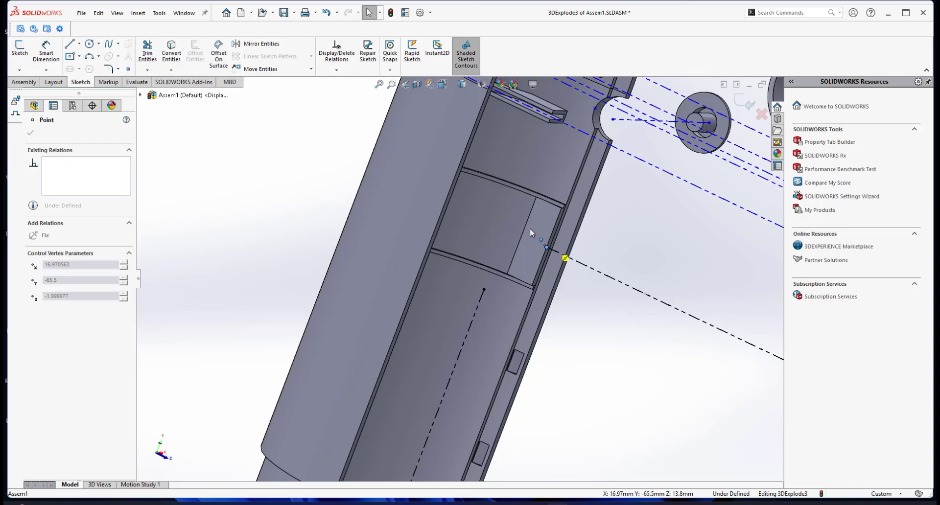
# - Sketch a line in the YZ plane from the midpoint of the battery compartment collar's opposite vertical edge toward the rear casing
pyautogui.scroll(4, 577, 280)
pyautogui.moveTo(579, 280); pyautogui.dragTo(469, 270, button='middle')
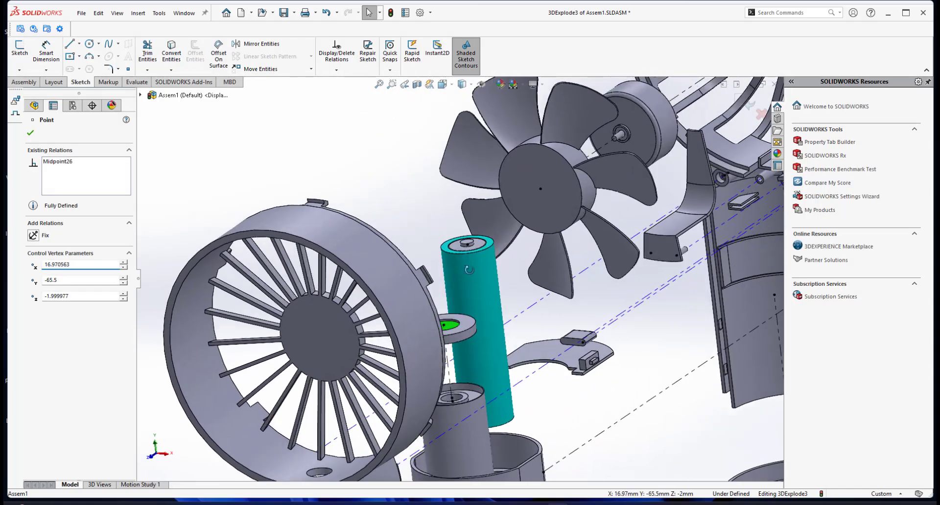
pyautogui.scroll(4, 469, 269)
pyautogui.moveTo(619, 305); pyautogui.dragTo(568, 308, button='middle')
pyautogui.scroll(-2, 568, 309)
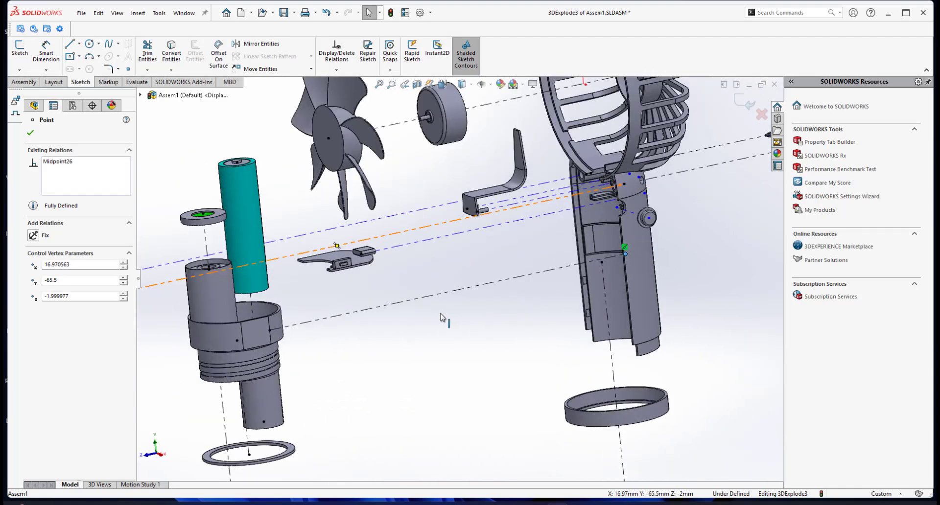
pyautogui.scroll(-2, 441, 315)
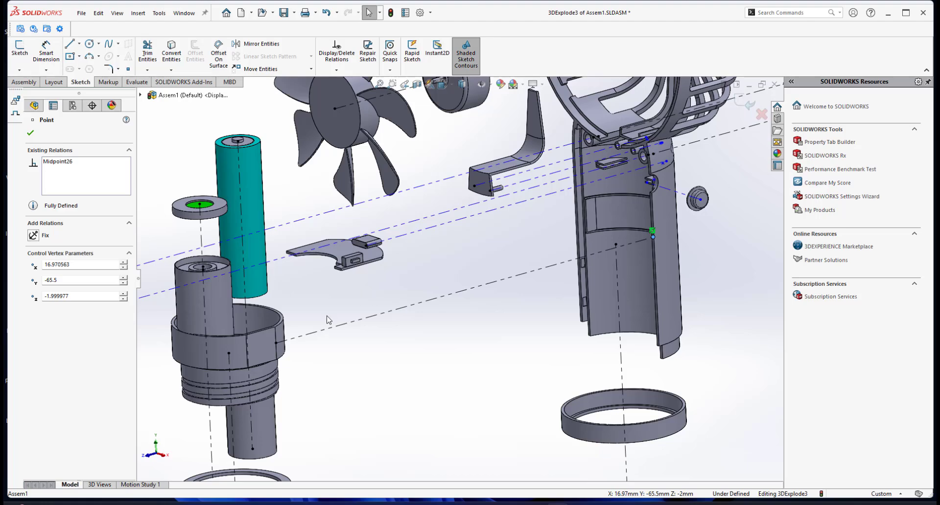
pyautogui.moveTo(304, 294)
pyautogui.mouseDown(button='middle')
pyautogui.moveTo(287, 274)
pyautogui.moveTo(428, 292)
pyautogui.moveTo(627, 351)
pyautogui.moveTo(590, 357)
pyautogui.mouseUp(button='middle')
pyautogui.click(69, 47)
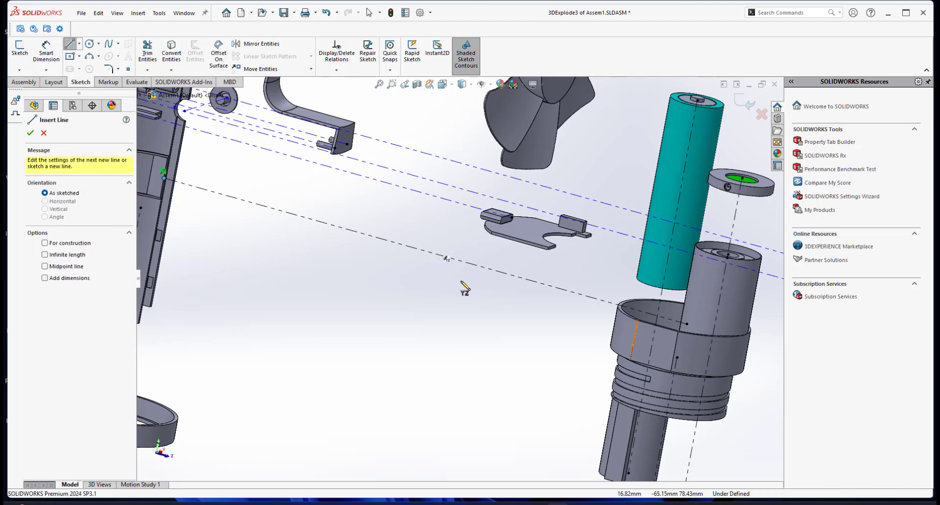
pyautogui.scroll(-3, 600, 344)
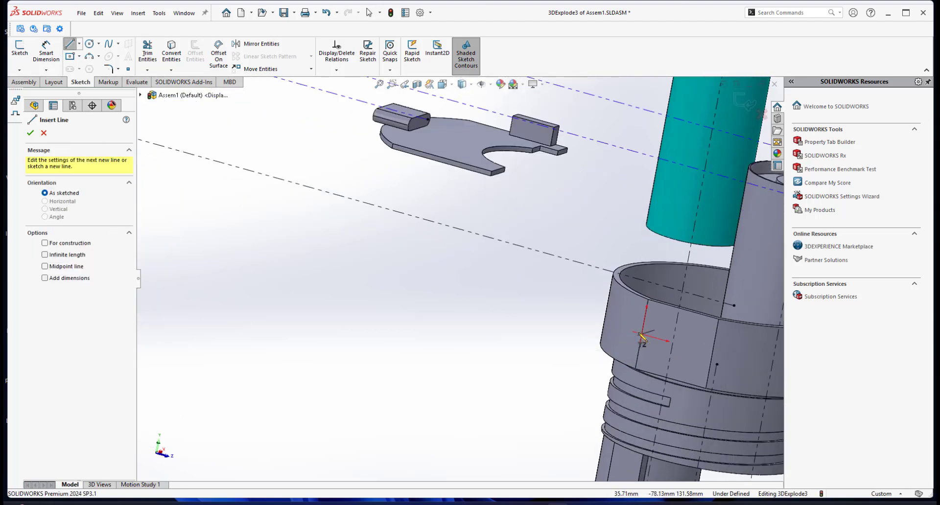
pyautogui.click(641, 334)
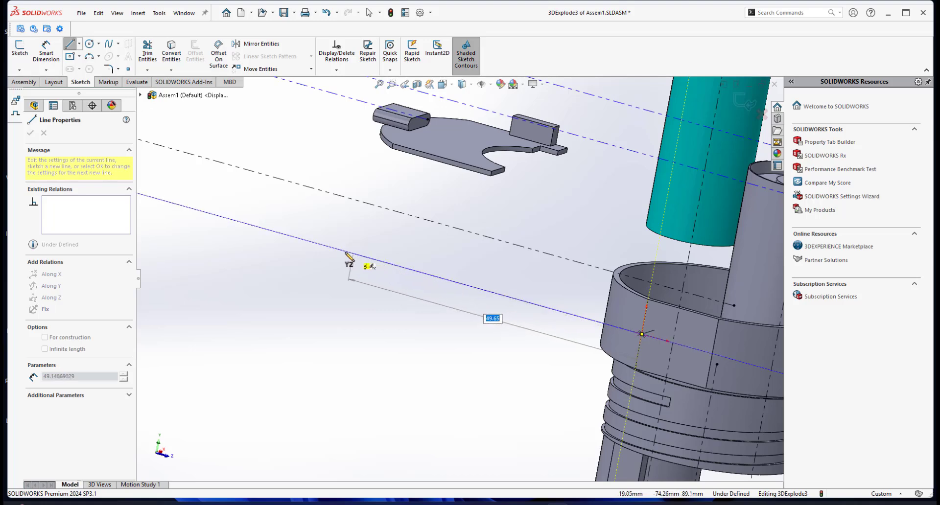
pyautogui.click(318, 243)
pyautogui.rightClick(367, 267)
pyautogui.click(388, 272)
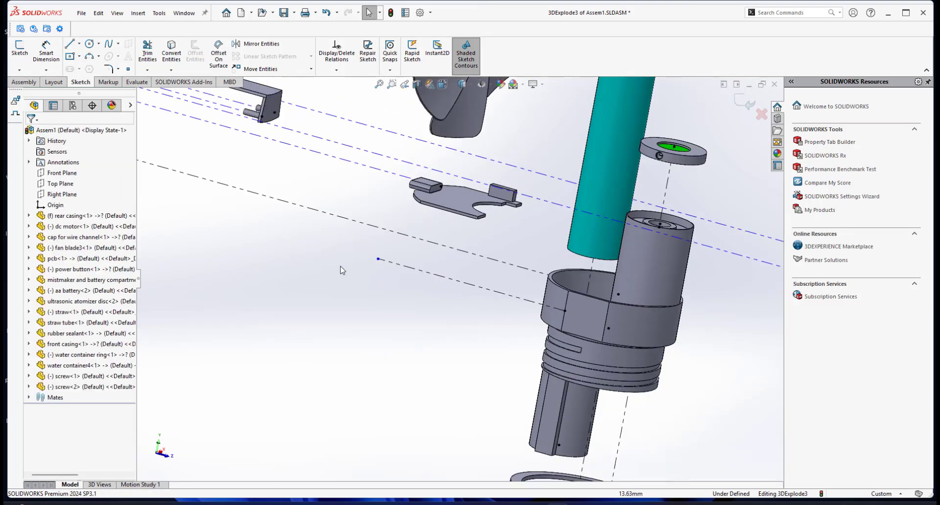
# - Stretch the second compartment line's free end along its direction up to the rear casing
pyautogui.moveTo(389, 273); pyautogui.dragTo(416, 289, button='middle')
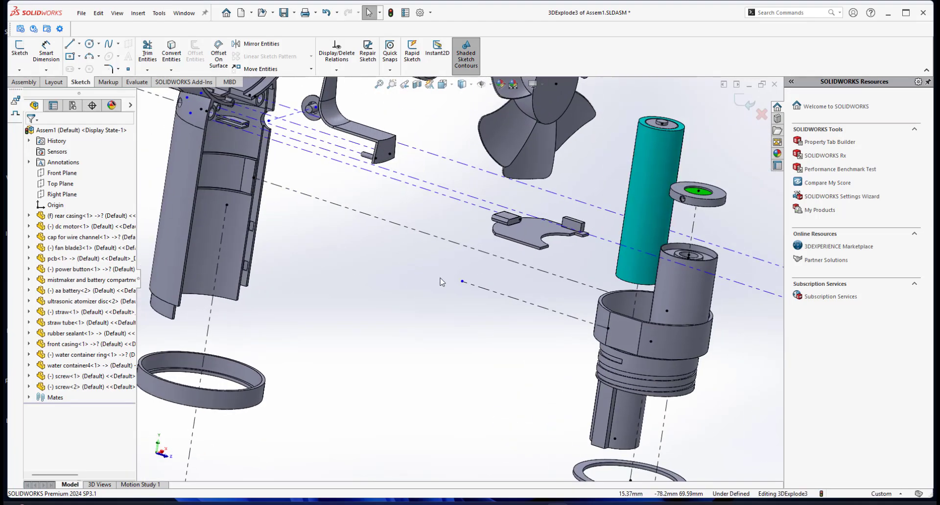
pyautogui.click(461, 282)
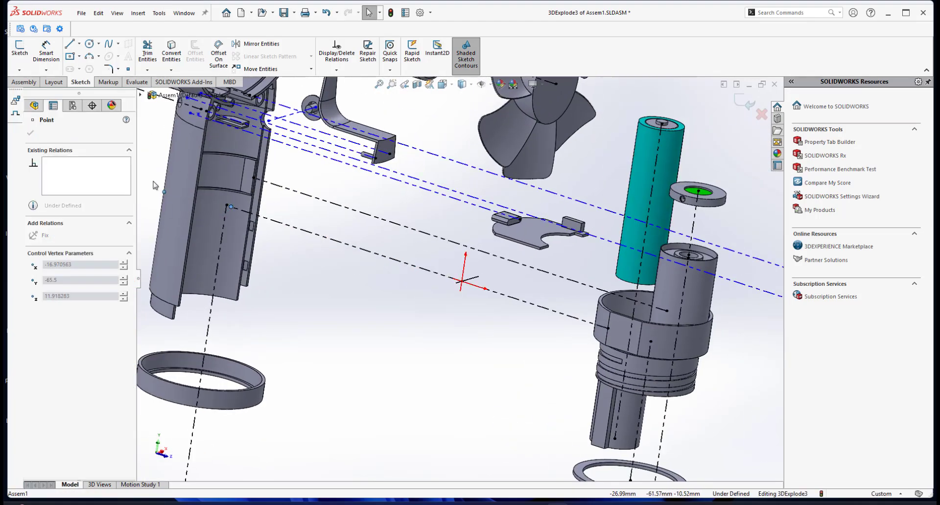
pyautogui.click(223, 214)
pyautogui.scroll(5, 228, 214)
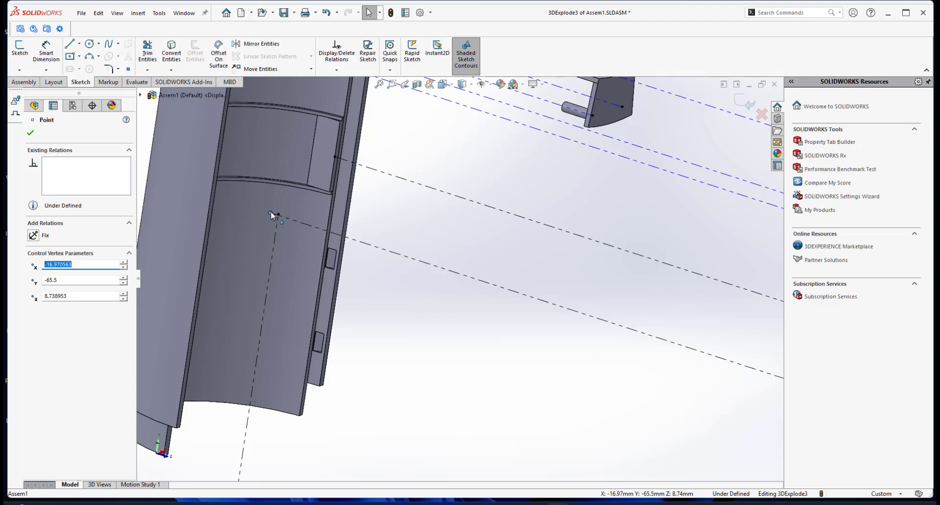
pyautogui.moveTo(271, 214)
pyautogui.mouseDown()
pyautogui.moveTo(223, 201)
pyautogui.moveTo(403, 258)
pyautogui.mouseUp()
# - Attach the second compartment line's free end to the midpoint of the short recess edge on the rear casing's opposite side
pyautogui.moveTo(403, 258)
pyautogui.mouseDown(button='middle')
pyautogui.moveTo(362, 241)
pyautogui.moveTo(275, 245)
pyautogui.mouseUp(button='middle')
pyautogui.scroll(7, 656, 190)
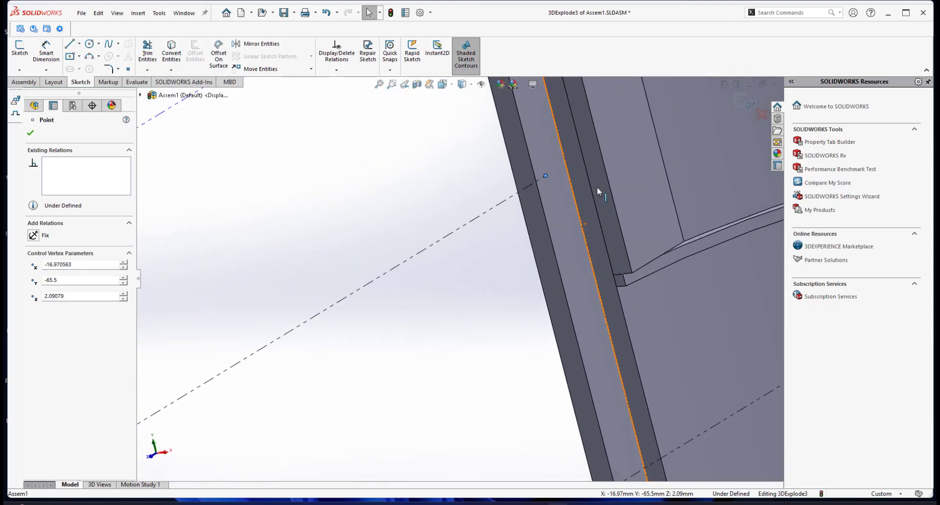
pyautogui.scroll(-4, 577, 164)
pyautogui.scroll(4, 509, 186)
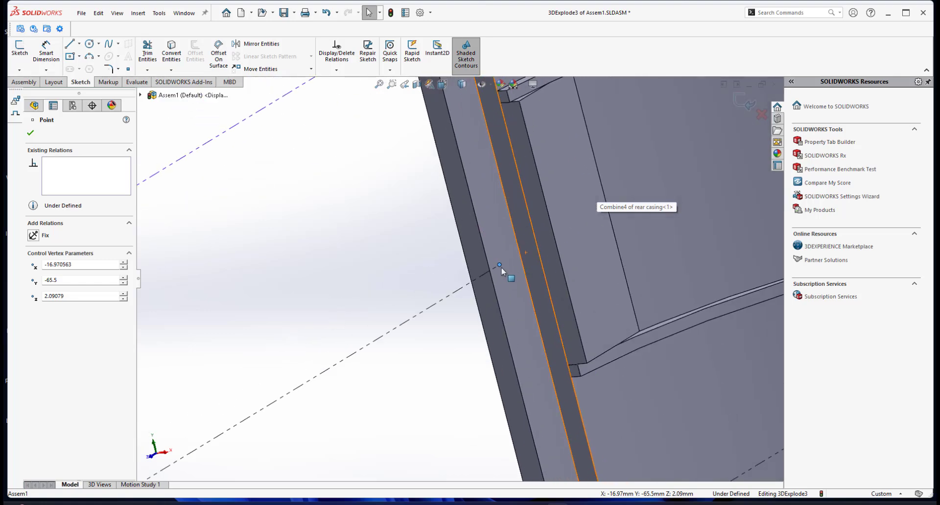
pyautogui.moveTo(500, 267); pyautogui.dragTo(549, 240)
pyautogui.scroll(-6, 547, 246)
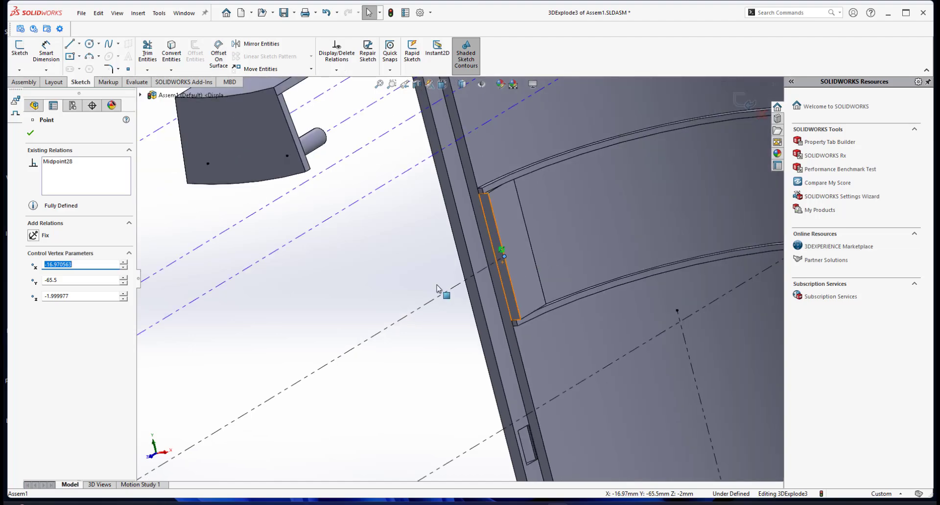
pyautogui.click(31, 133)
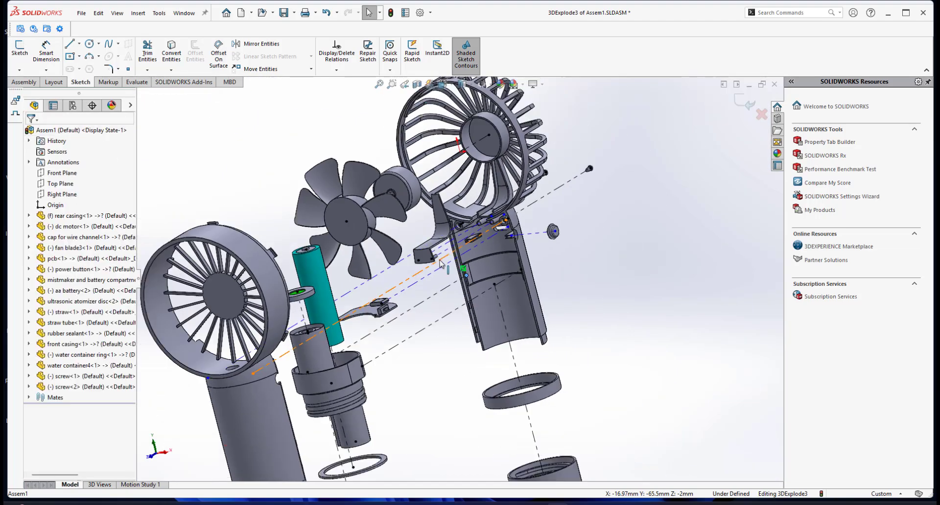
# - Switch to the isometric view and examine the explode lines between all parts of the fan assembly
pyautogui.scroll(-3, 448, 267)
pyautogui.press('space')
pyautogui.click(678, 204)
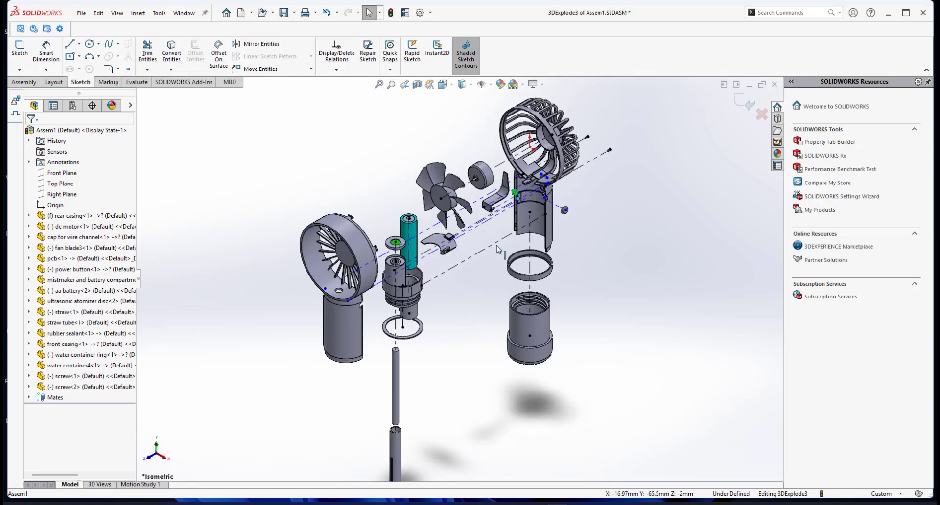
pyautogui.scroll(1, 478, 275)
pyautogui.scroll(-3, 478, 277)
pyautogui.scroll(5, 471, 274)
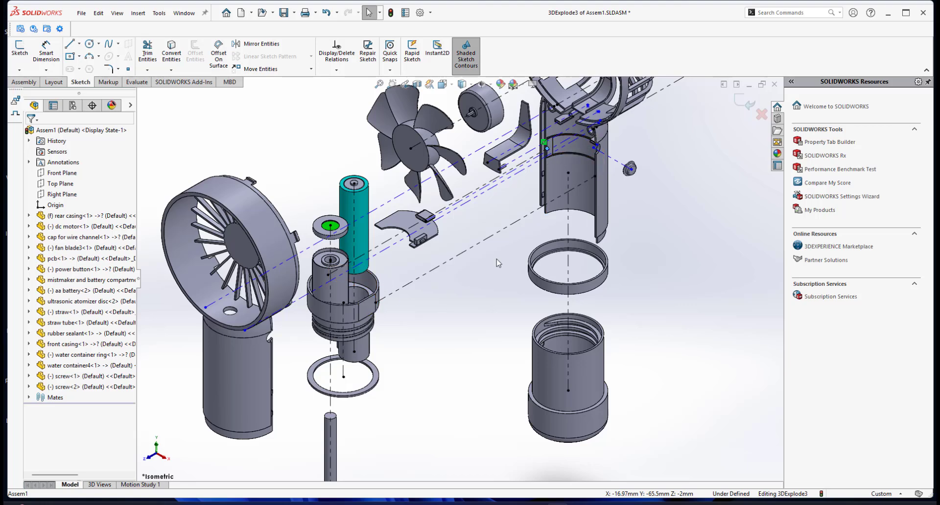
pyautogui.scroll(2, 420, 268)
pyautogui.scroll(1, 441, 250)
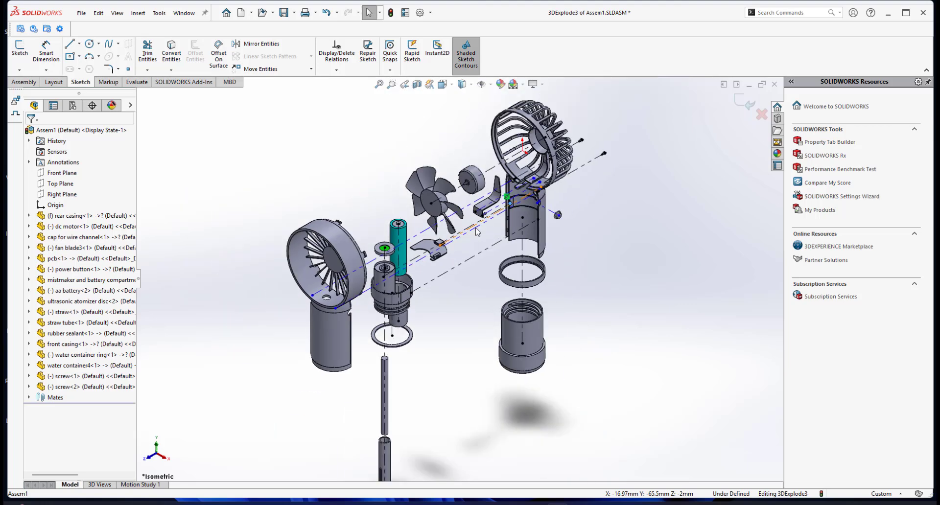
pyautogui.scroll(-1, 452, 328)
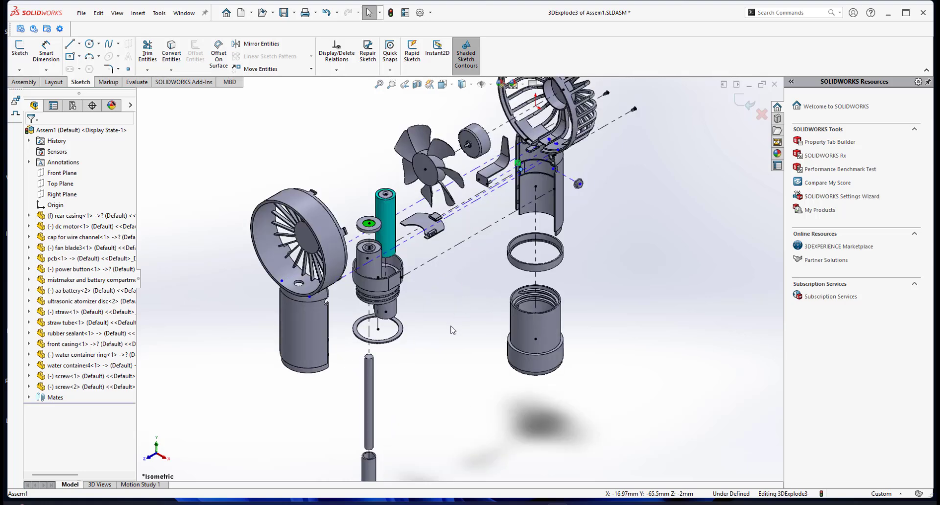
pyautogui.scroll(1, 479, 299)
pyautogui.scroll(-3, 488, 253)
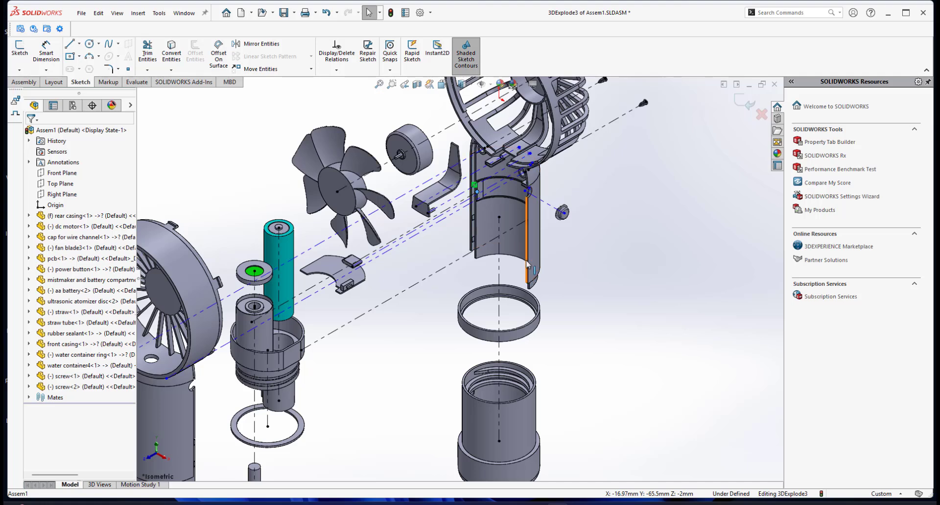
pyautogui.scroll(3, 528, 264)
pyautogui.scroll(2, 404, 300)
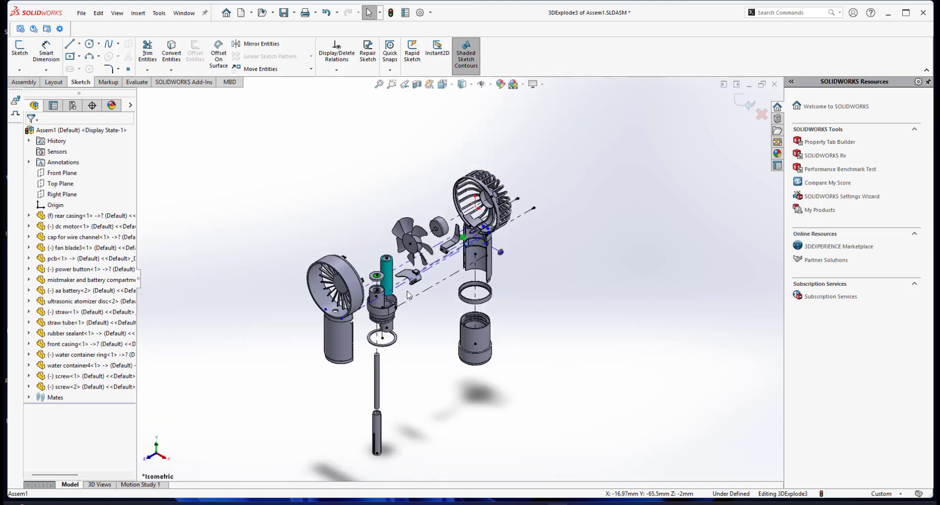
pyautogui.scroll(-1, 409, 289)
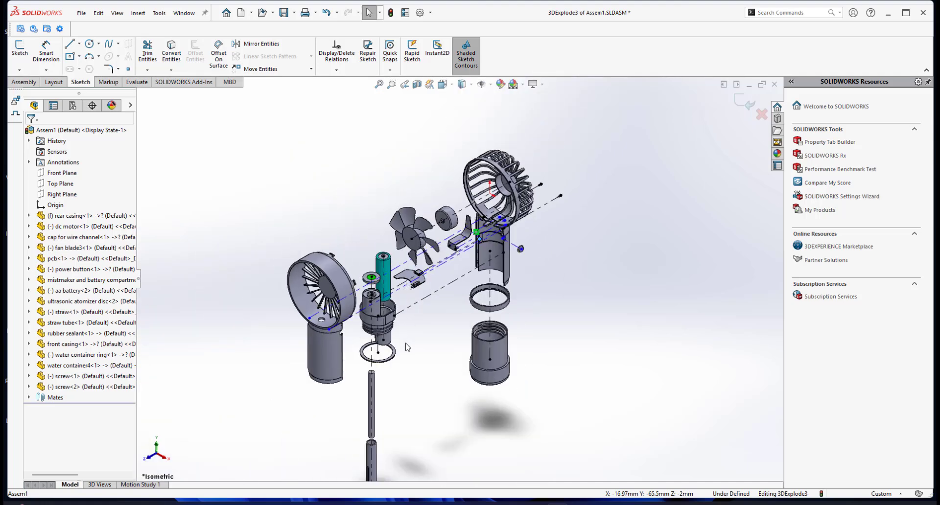
# - Save the assembly with a rebuild, closing the explode line sketch
pyautogui.scroll(1, 409, 346)
pyautogui.click(284, 12)
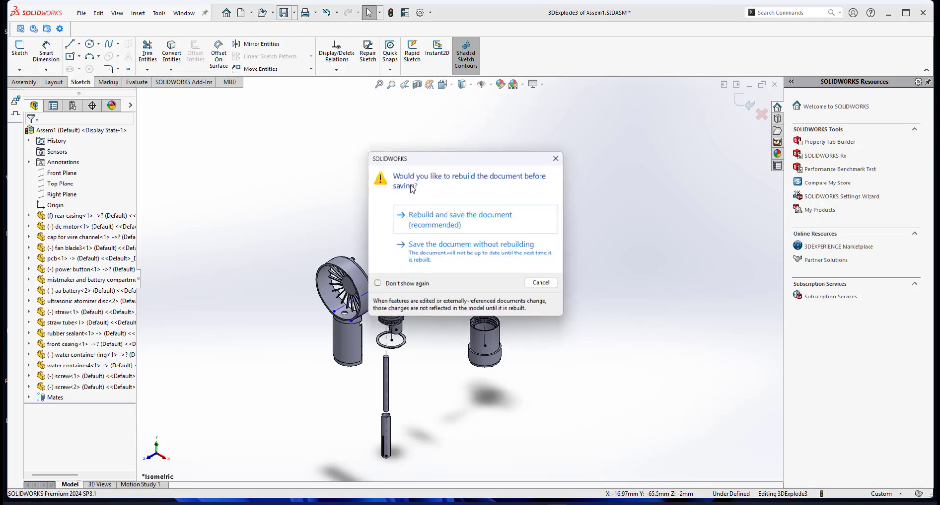
pyautogui.click(434, 217)
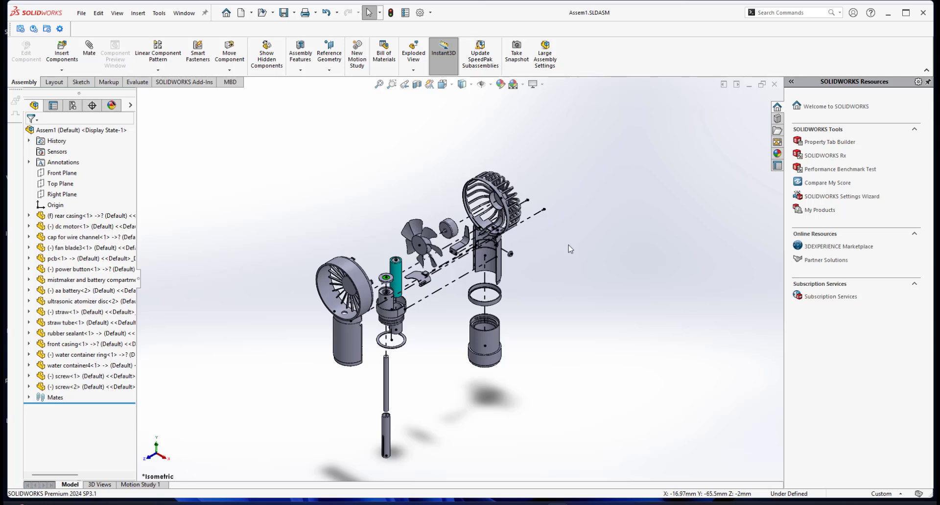
# - Orbit the exploded assembly, and restore the saved view orientation exploded view1
pyautogui.moveTo(515, 273); pyautogui.dragTo(470, 257, button='middle')
pyautogui.press('space')
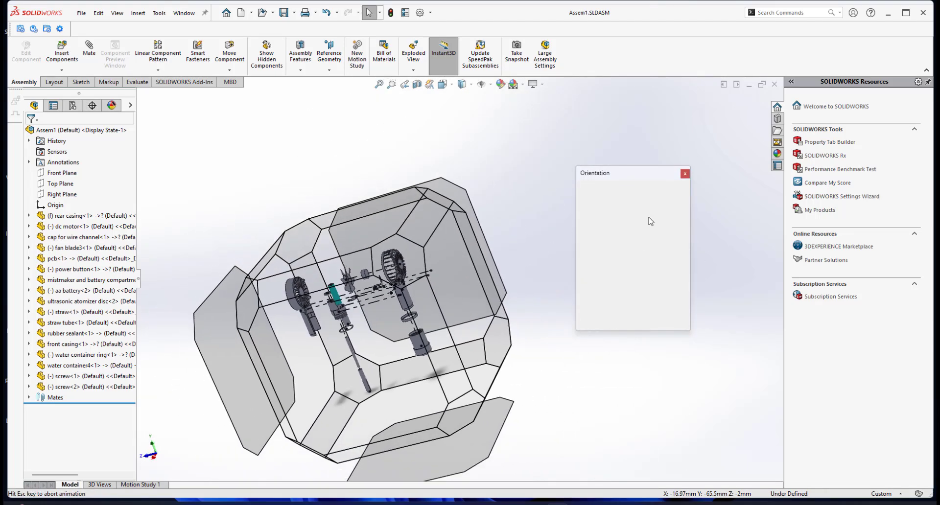
pyautogui.click(674, 203)
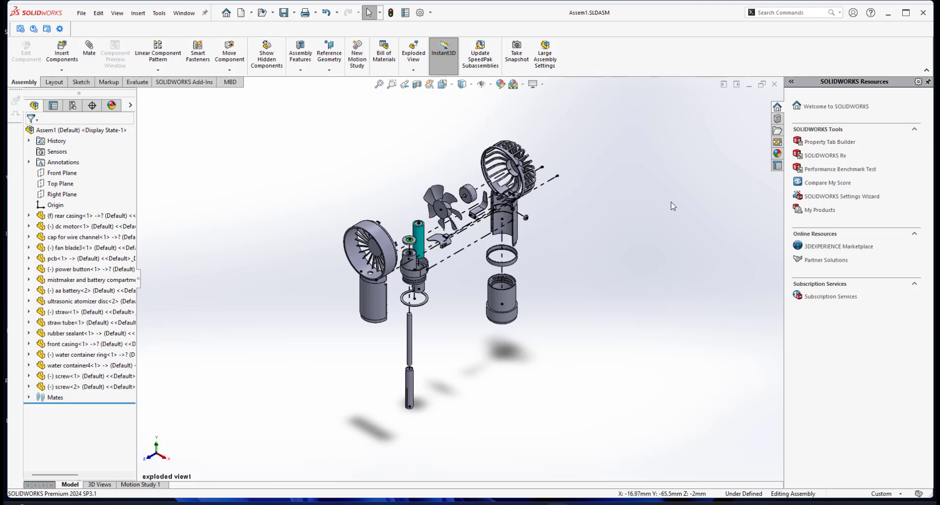
# - Save the current orientation as a named view called exploded view3
pyautogui.press('space')
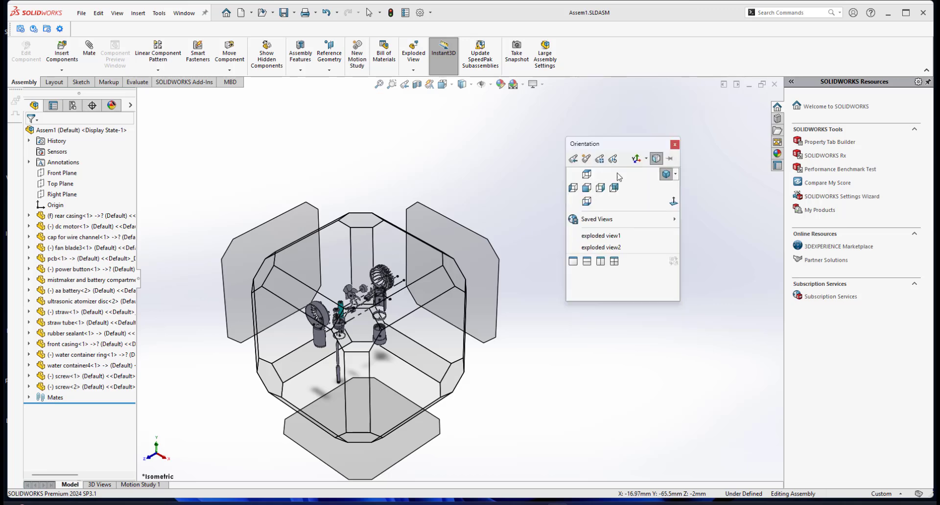
pyautogui.click(586, 159)
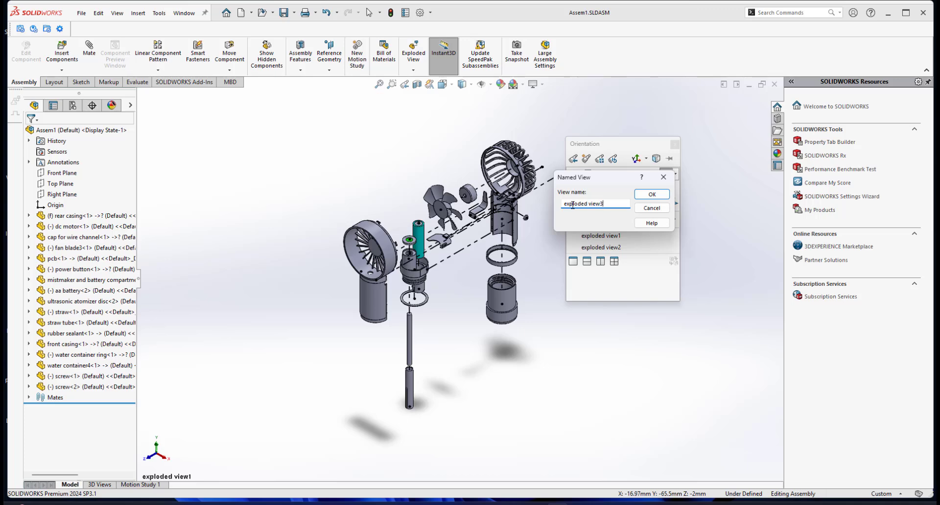
pyautogui.click(652, 195)
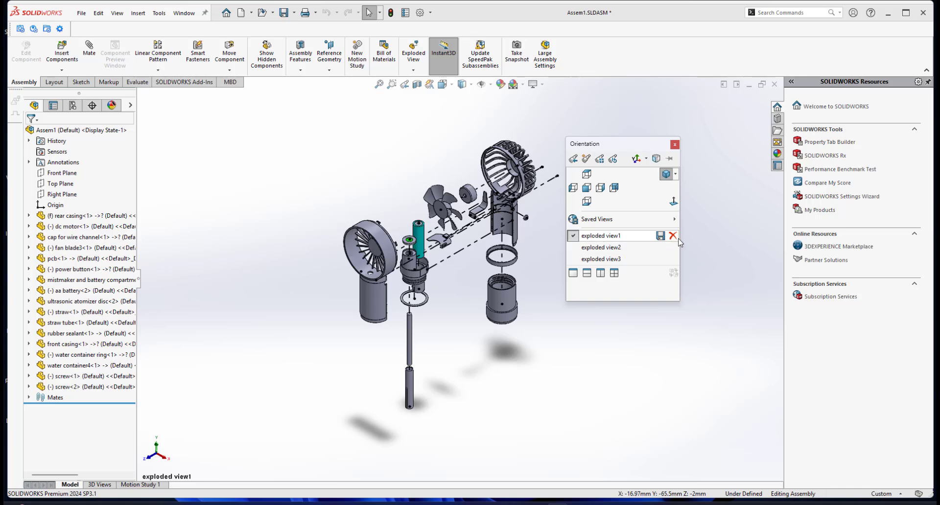
# - Remove the named views exploded view1 and exploded view2 from the document
pyautogui.click(673, 236)
pyautogui.click(499, 256)
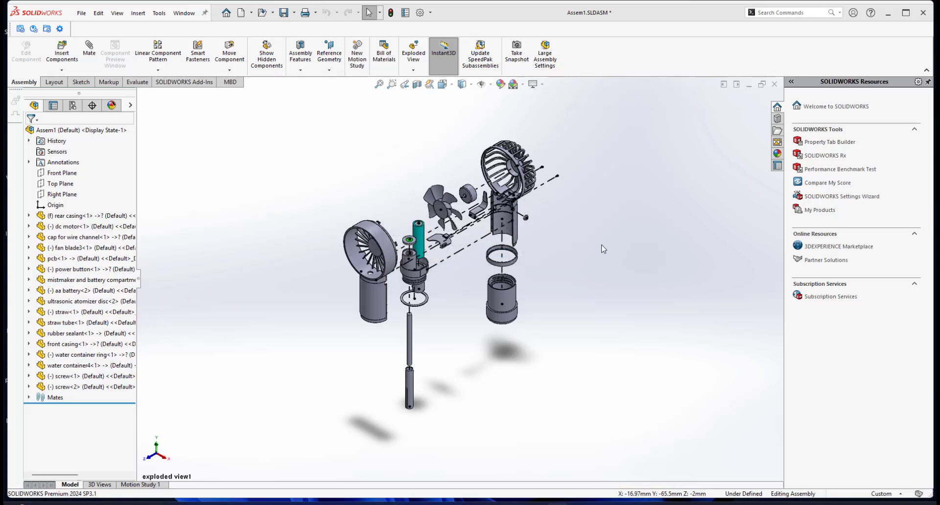
pyautogui.press('space')
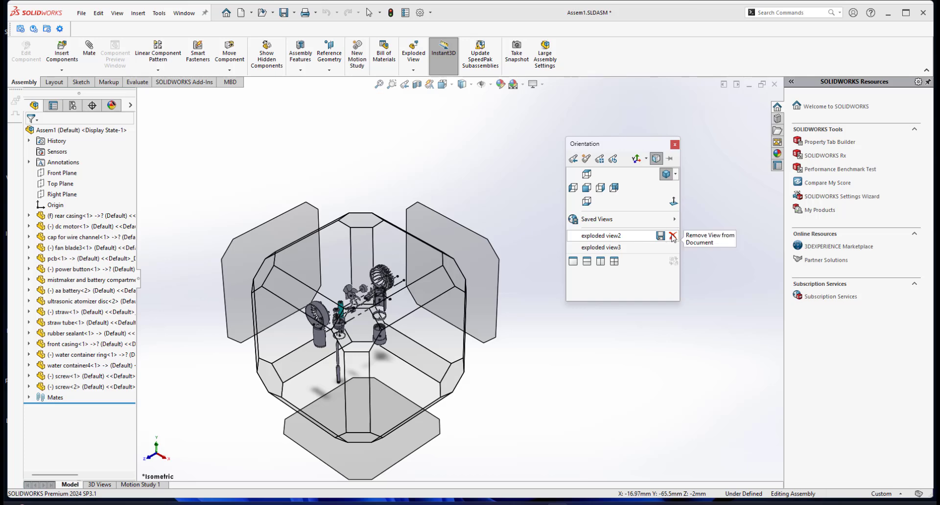
pyautogui.click(673, 236)
pyautogui.click(501, 255)
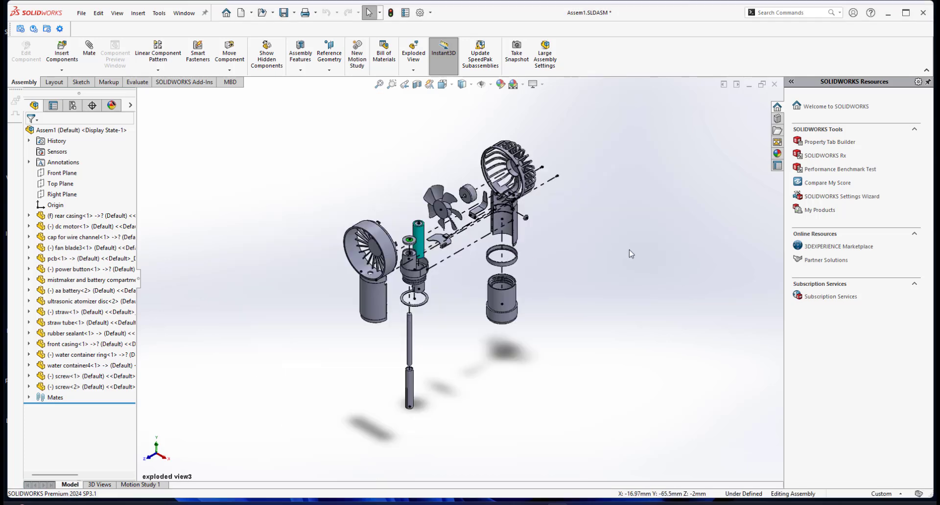
# - Orbit the exploded assembly, and restore the named view exploded view3 to check the saved orientation
pyautogui.press('space')
pyautogui.moveTo(611, 236)
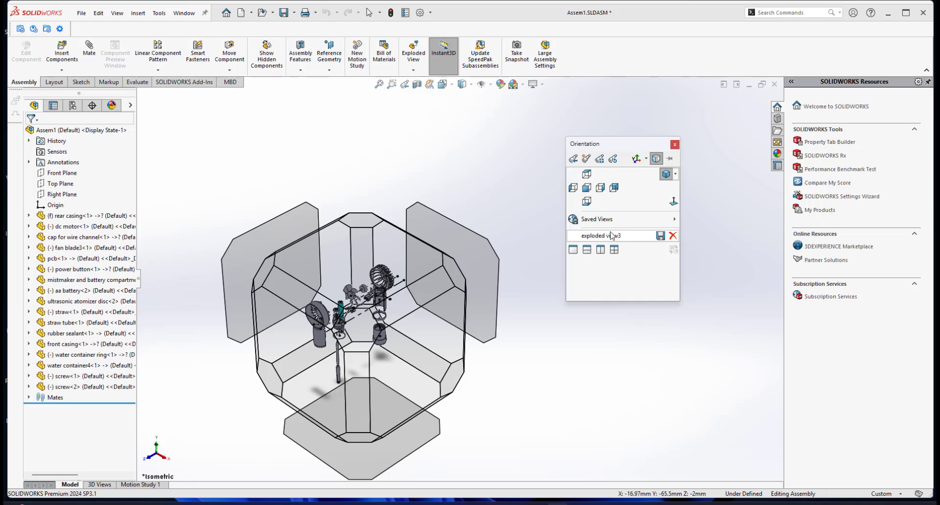
pyautogui.click(716, 192)
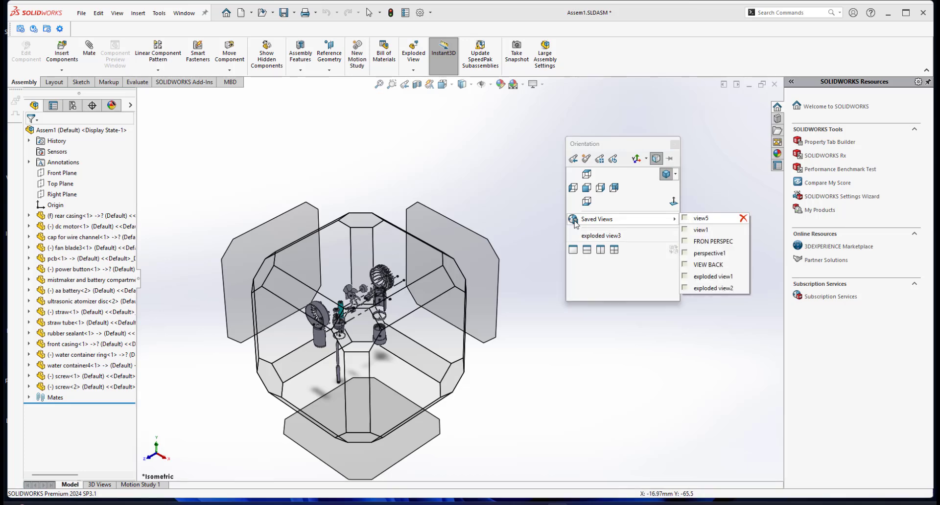
pyautogui.moveTo(593, 221)
pyautogui.mouseDown(button='middle')
pyautogui.moveTo(556, 198)
pyautogui.moveTo(587, 218)
pyautogui.mouseUp(button='middle')
pyautogui.press('space')
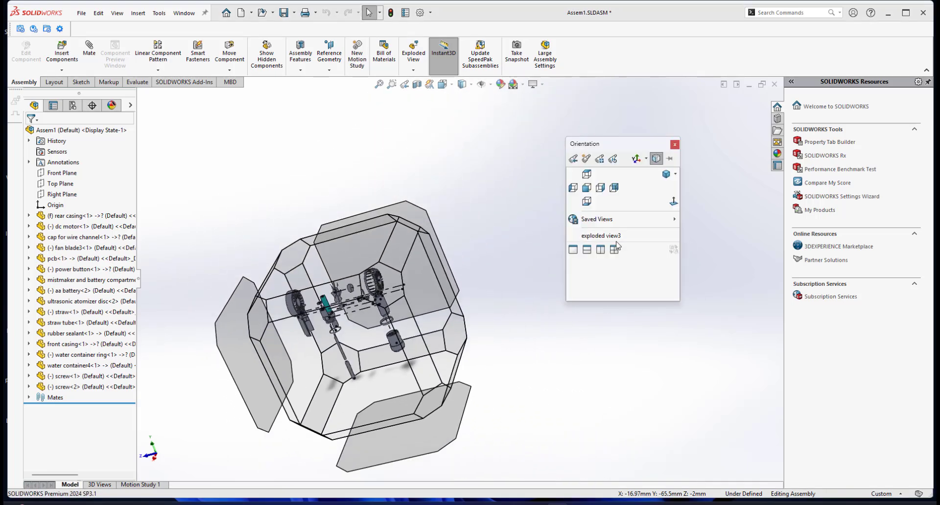
pyautogui.moveTo(615, 237)
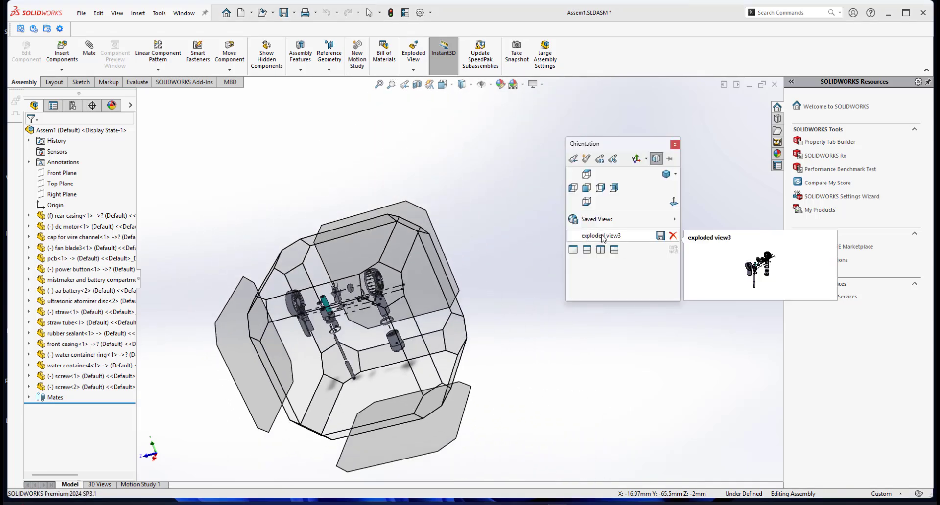
pyautogui.click(602, 236)
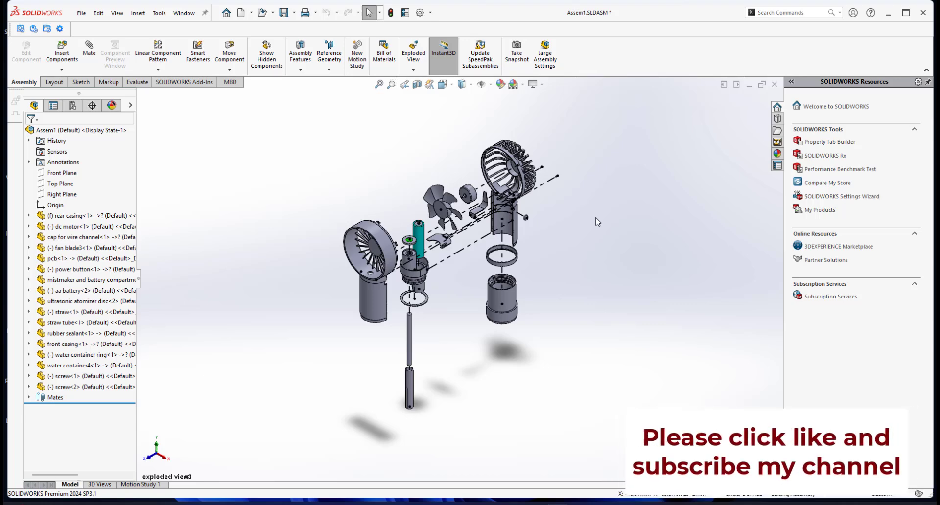
# - Save the assembly and switch to the open Assem1 drawing
pyautogui.click(284, 13)
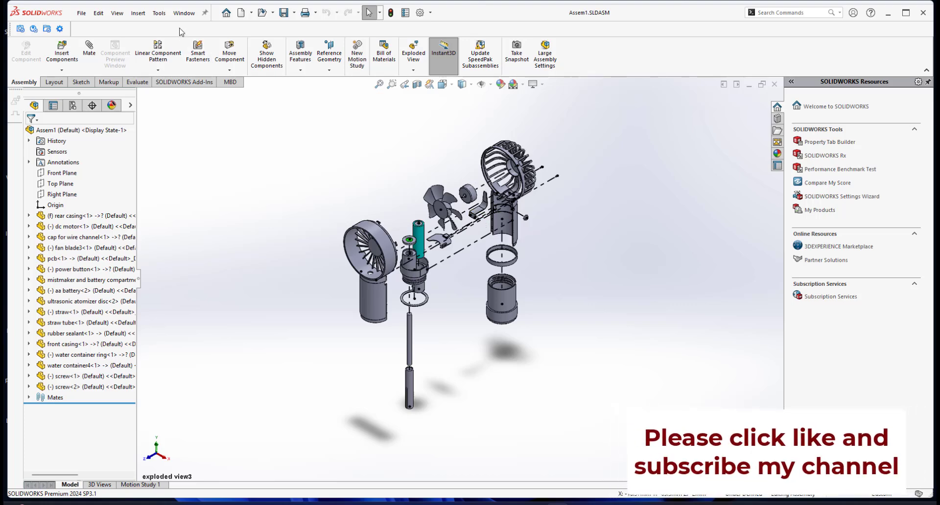
pyautogui.click(184, 13)
pyautogui.click(198, 116)
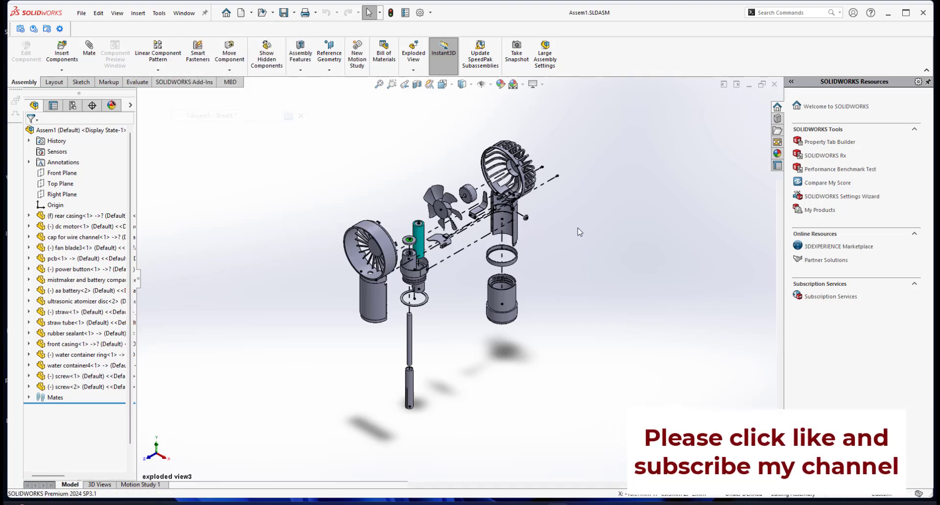
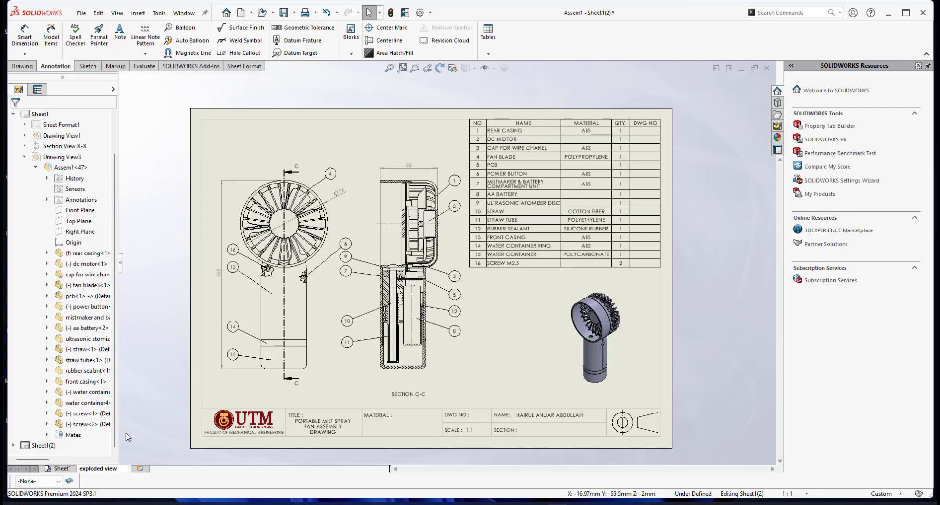
# - Finish renaming the copied sheet Sheet1(2) as exploded view dwg
pyautogui.write('dwg')
pyautogui.press('Return')
# - Rename Sheet1 as assembly dwg and save the drawing
pyautogui.click(62, 469)
pyautogui.rightClick(62, 469)
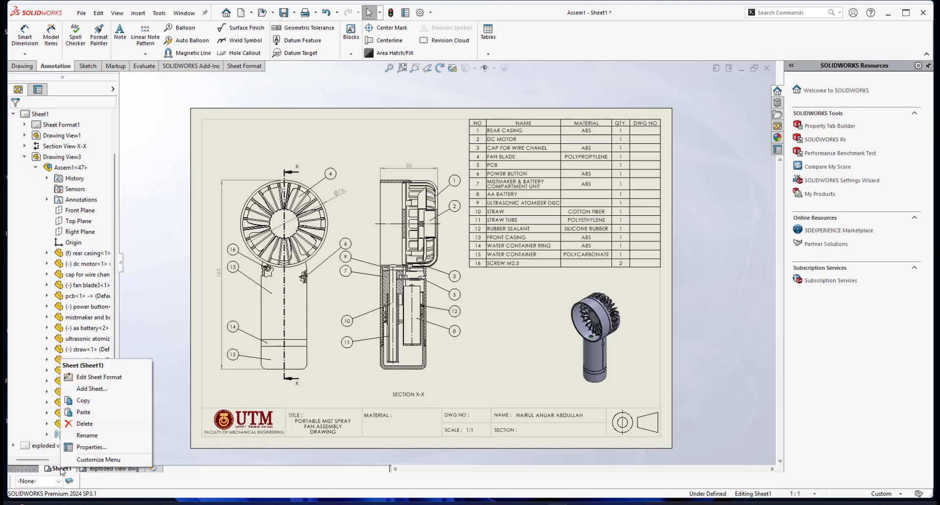
pyautogui.click(81, 437)
pyautogui.write('ass')
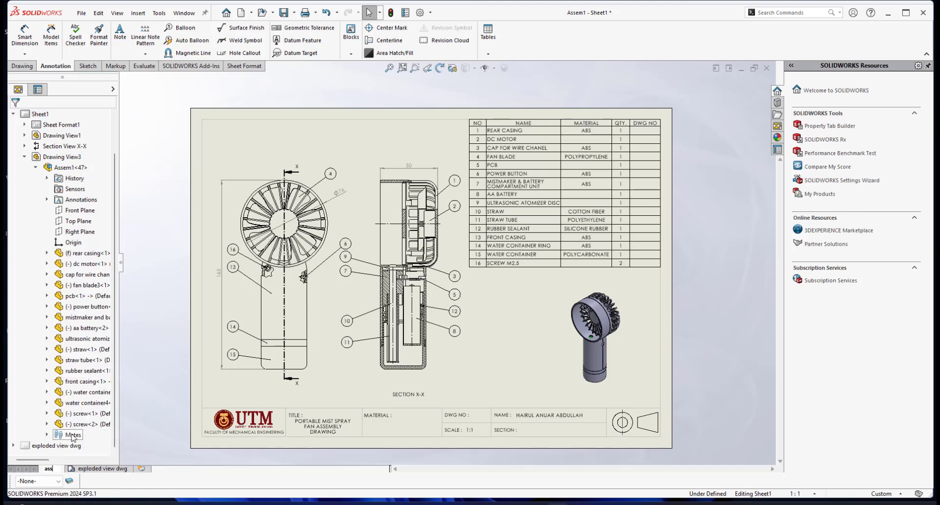
pyautogui.write('embly')
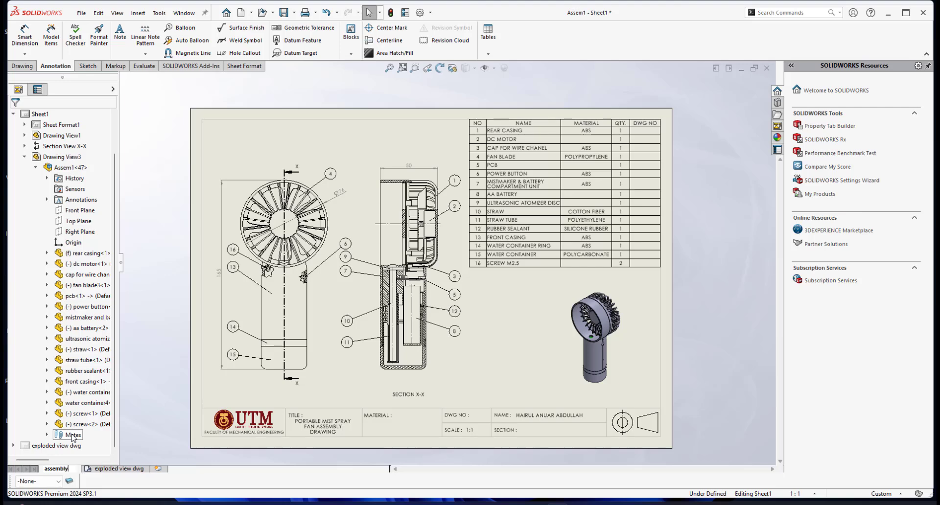
pyautogui.write(' dwg')
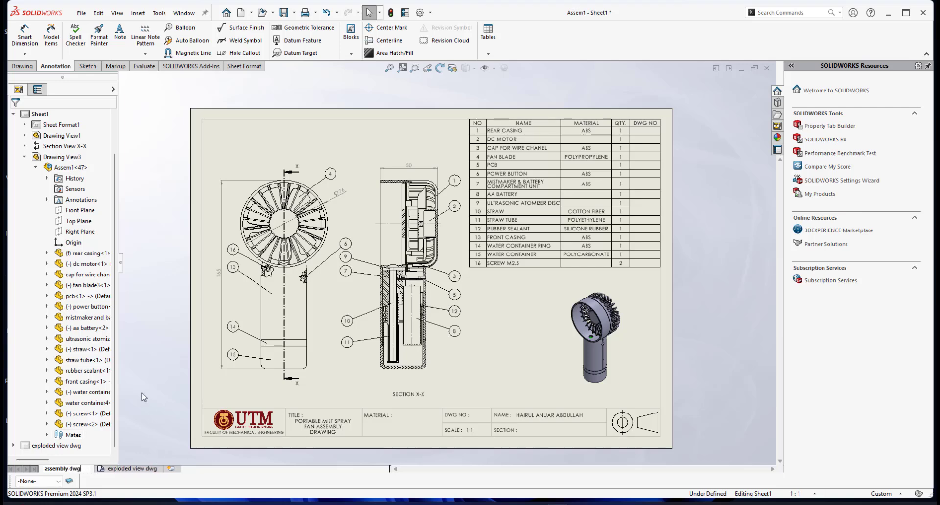
pyautogui.press('Return')
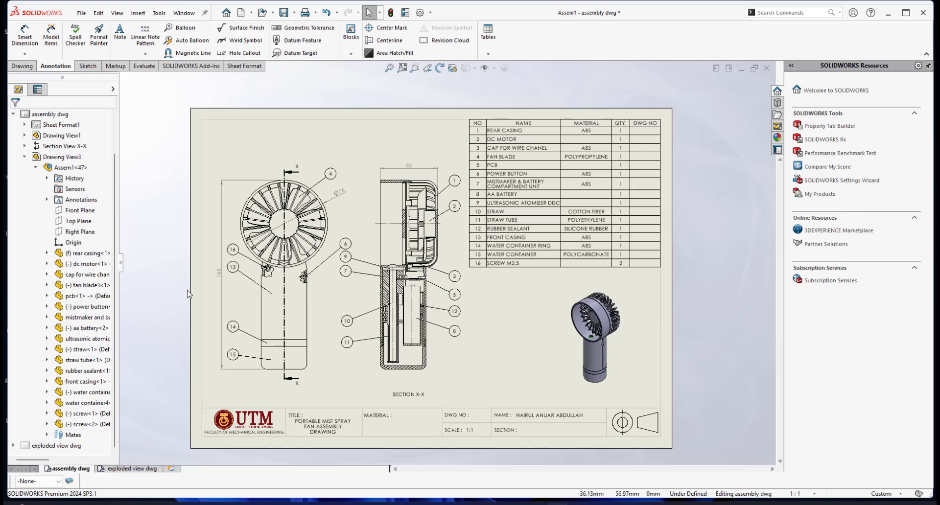
pyautogui.click(283, 14)
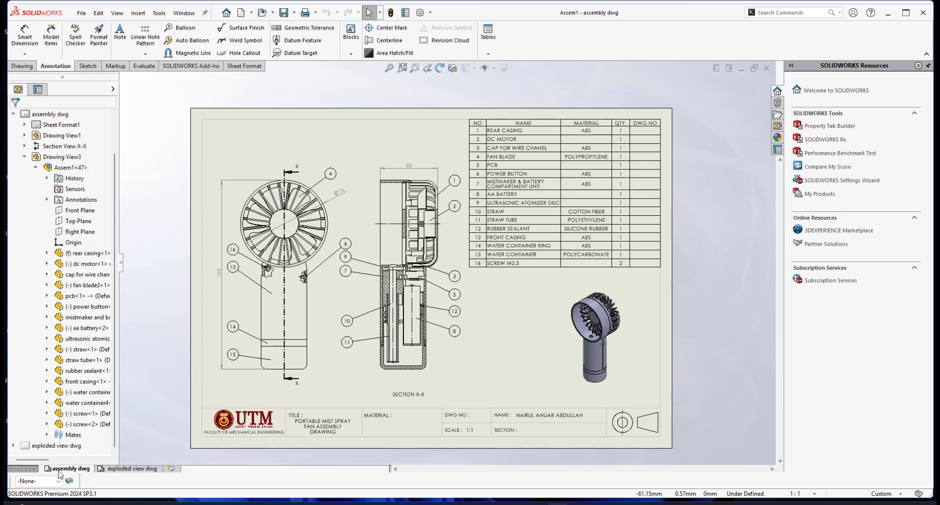
# - On the exploded view dwg sheet, delete Section View C-C and the dimensioned front view of the fan
pyautogui.click(132, 469)
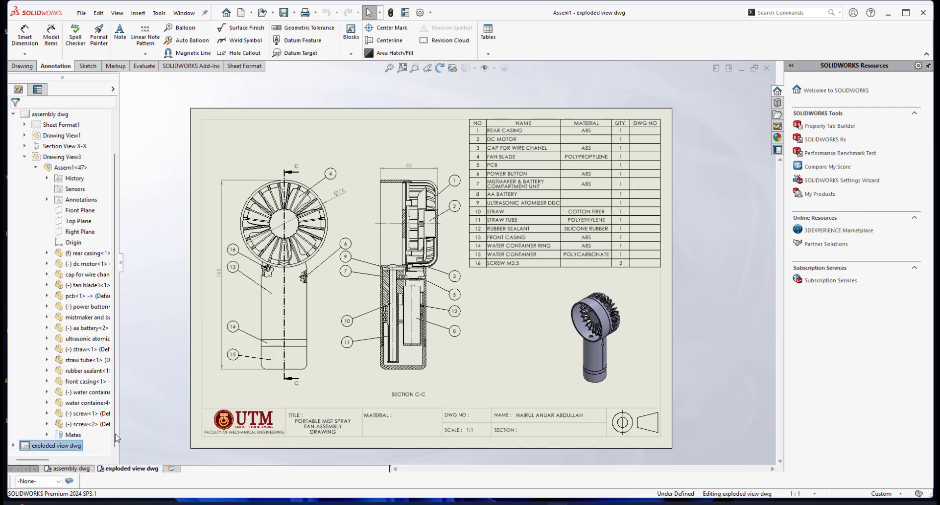
pyautogui.click(447, 300)
pyautogui.press('Delete')
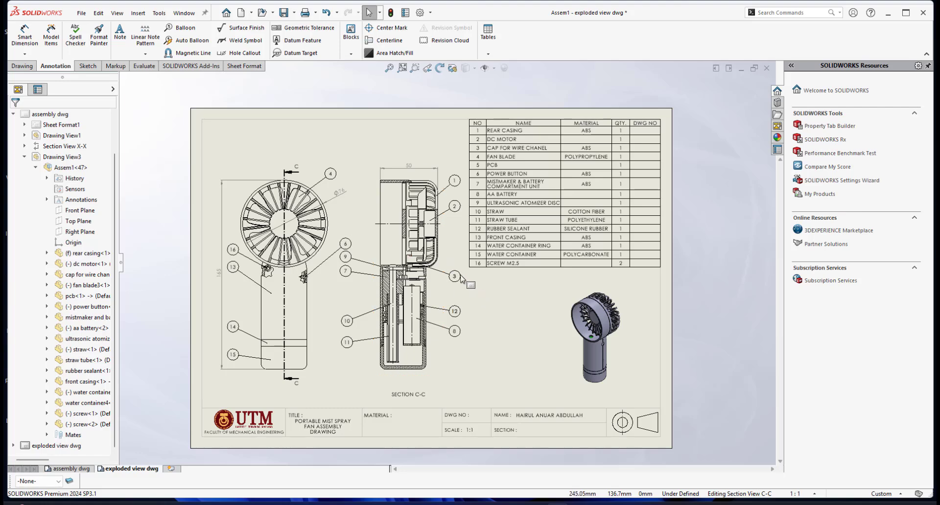
pyautogui.click(445, 266)
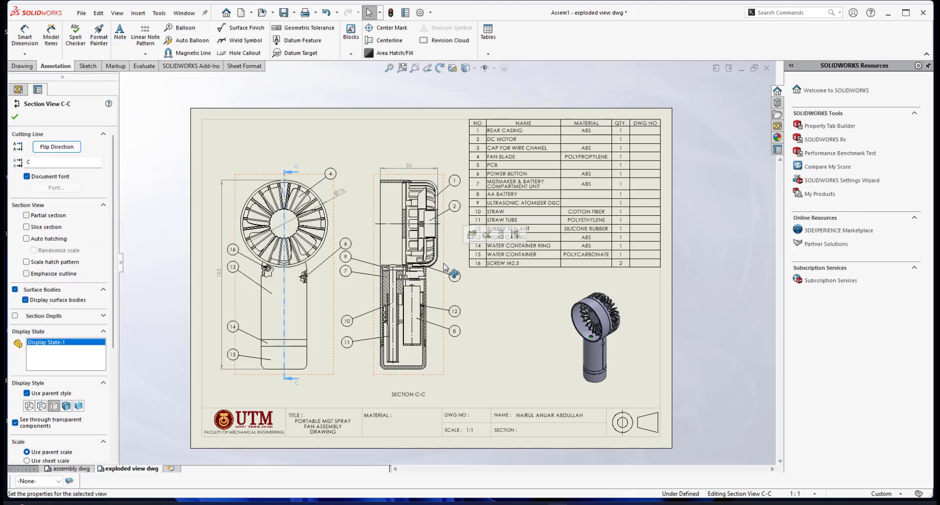
pyautogui.press('Delete')
pyautogui.click(674, 177)
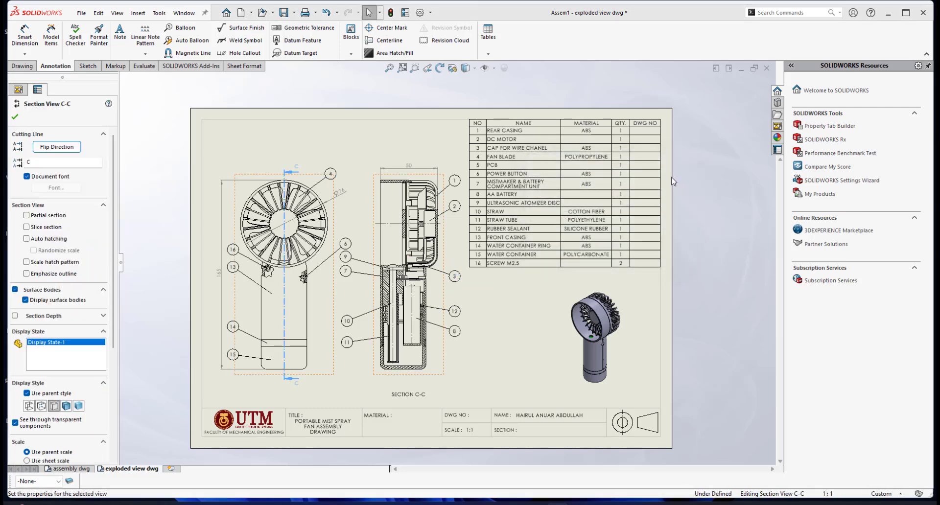
pyautogui.click(332, 230)
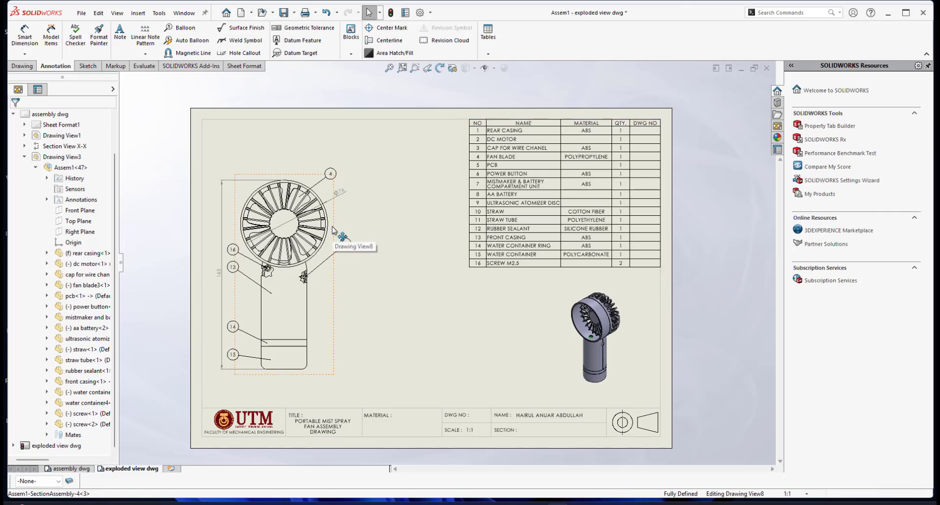
pyautogui.press('Delete')
pyautogui.click(673, 178)
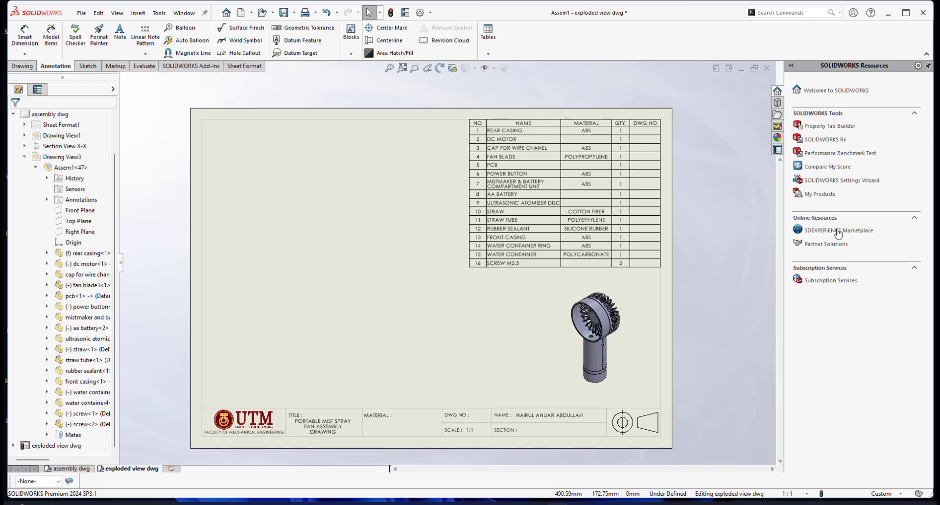
# - Refresh the View Palette and place the exploded view3 view on the sheet, left of the shaded isometric view
pyautogui.click(781, 128)
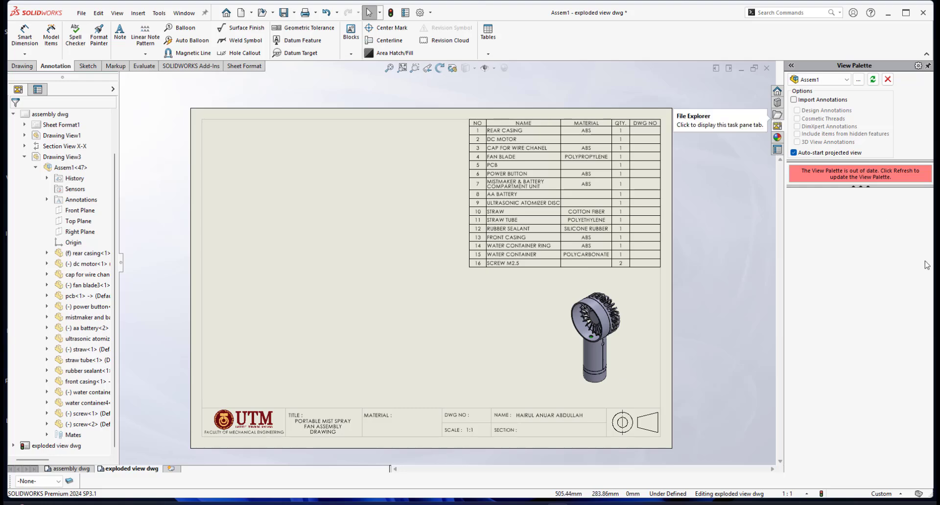
pyautogui.click(873, 79)
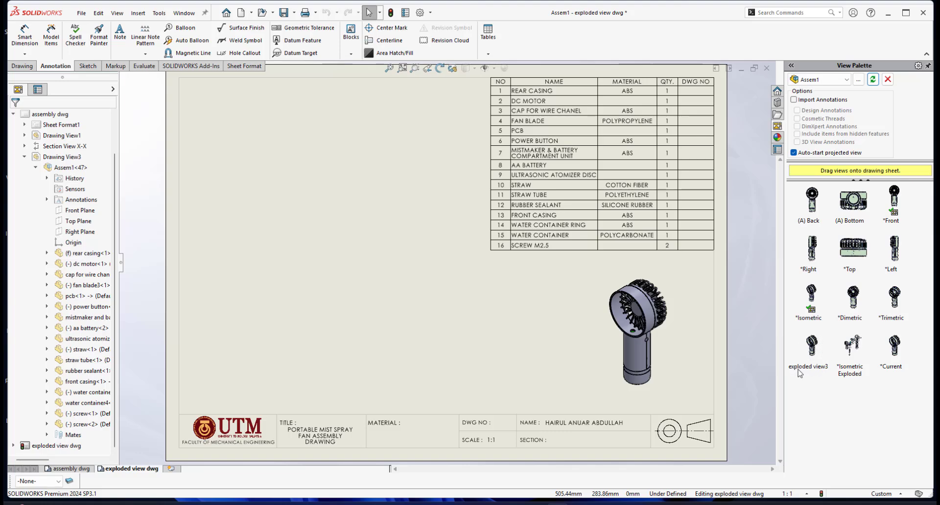
pyautogui.click(813, 353)
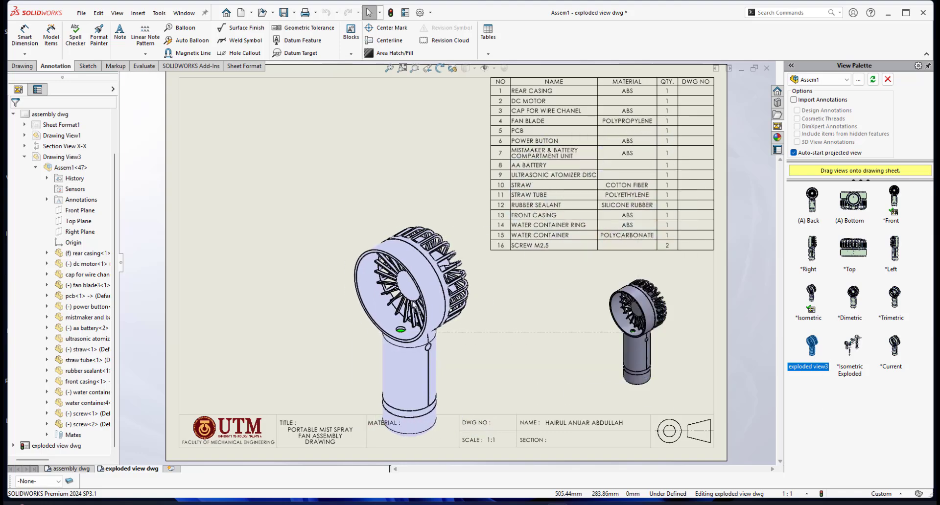
pyautogui.click(307, 284)
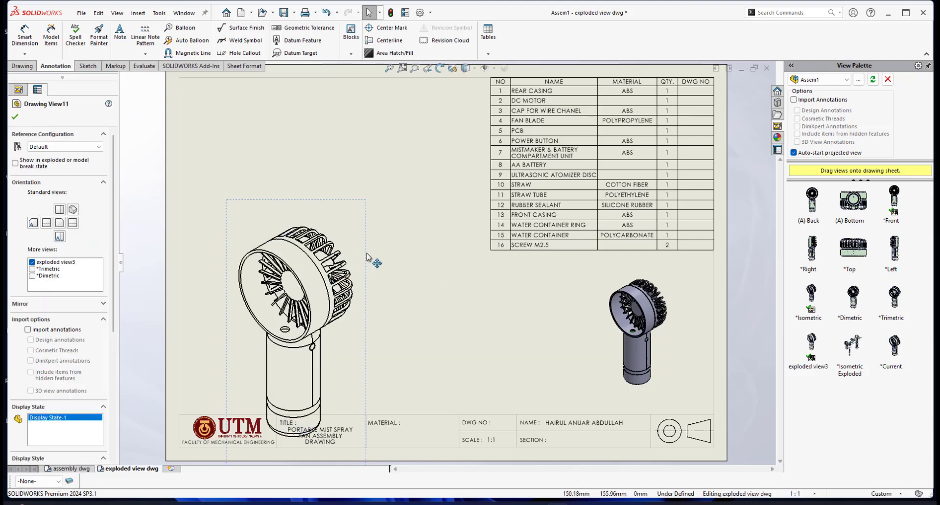
pyautogui.moveTo(370, 262)
pyautogui.mouseDown()
pyautogui.moveTo(518, 283)
pyautogui.moveTo(396, 260)
pyautogui.mouseUp()
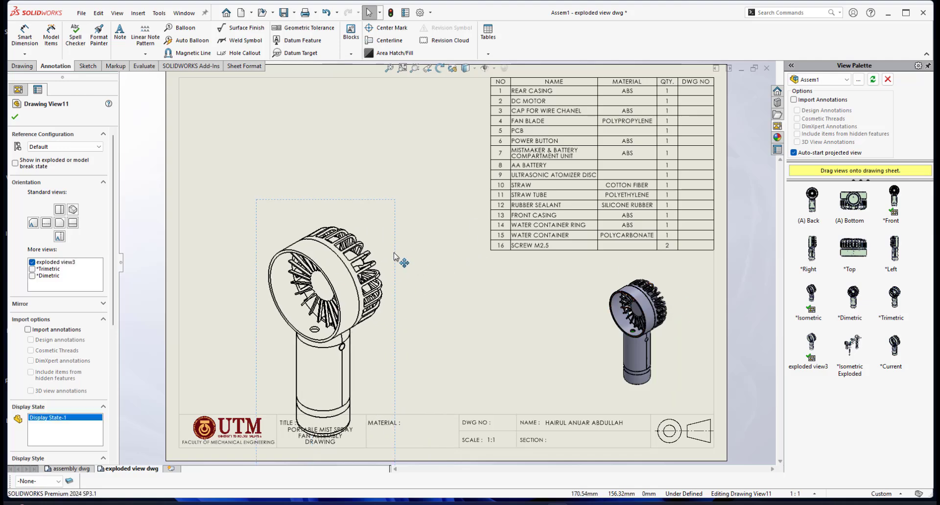
# - Break the alignment of the new exploded view3 drawing view and move it up, clear of the title block
pyautogui.rightClick(393, 253)
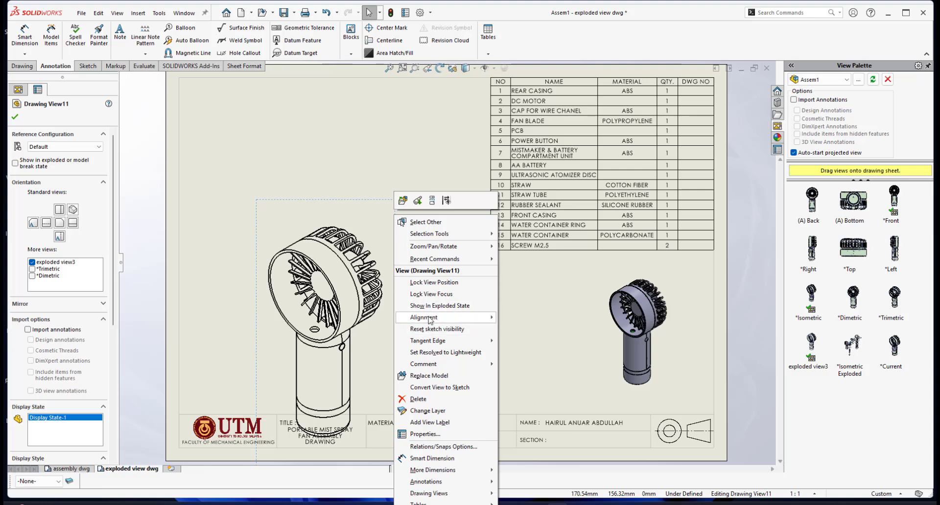
pyautogui.moveTo(429, 320)
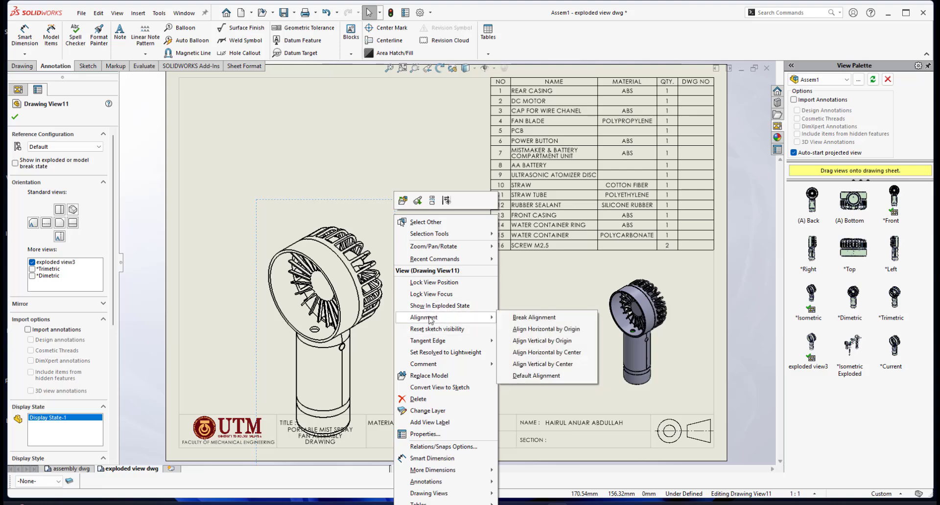
pyautogui.click(533, 318)
pyautogui.moveTo(401, 269)
pyautogui.mouseDown()
pyautogui.moveTo(408, 184)
pyautogui.moveTo(417, 185)
pyautogui.mouseUp()
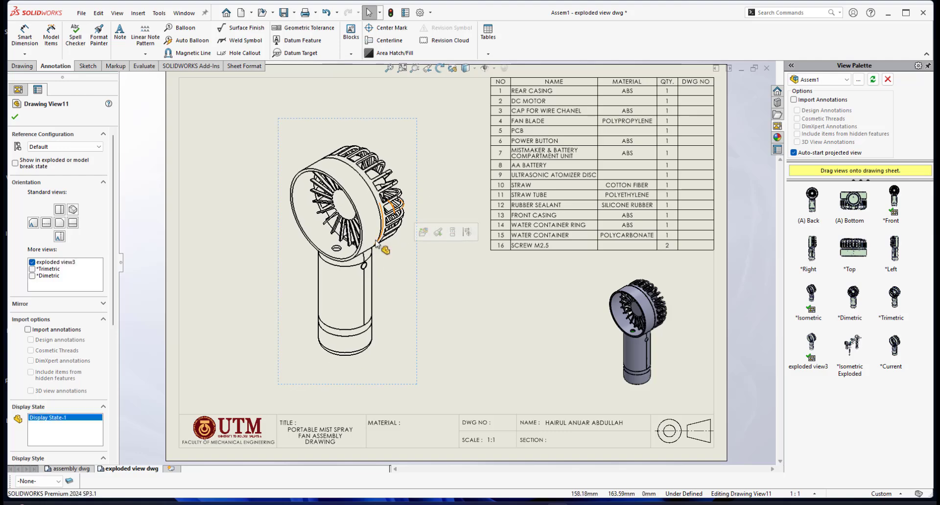
# - Show the exploded view3 drawing view in its exploded state
pyautogui.scroll(-1, 392, 208)
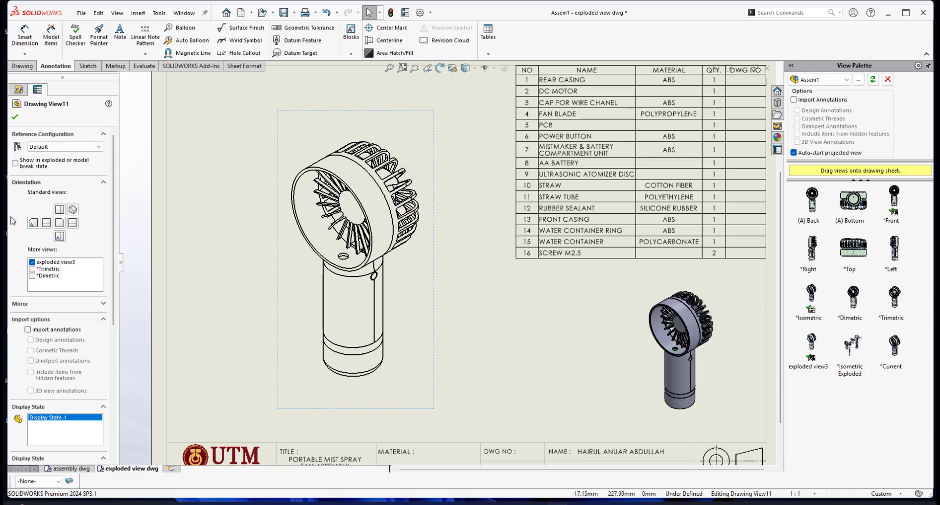
pyautogui.click(15, 163)
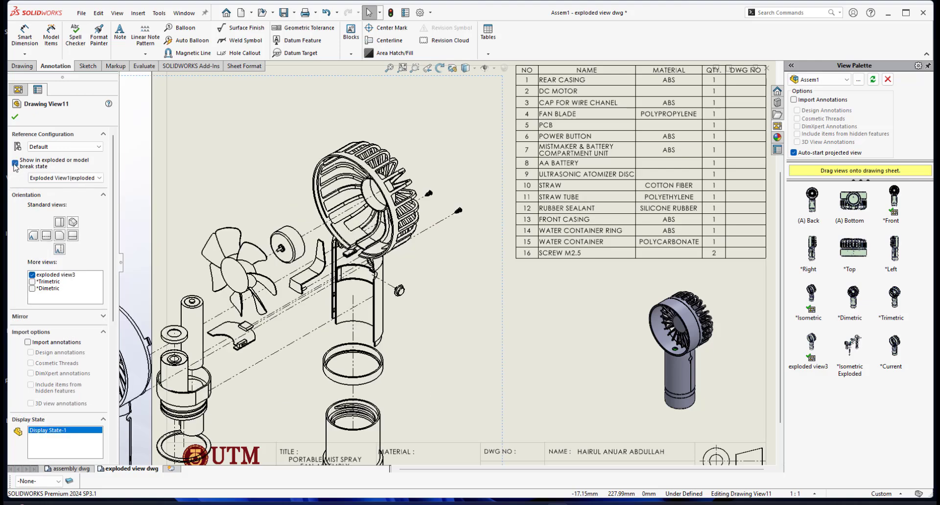
# - Set the scale of the exploded view dwg sheet to 1:2
pyautogui.scroll(-4, 360, 273)
pyautogui.scroll(1, 431, 300)
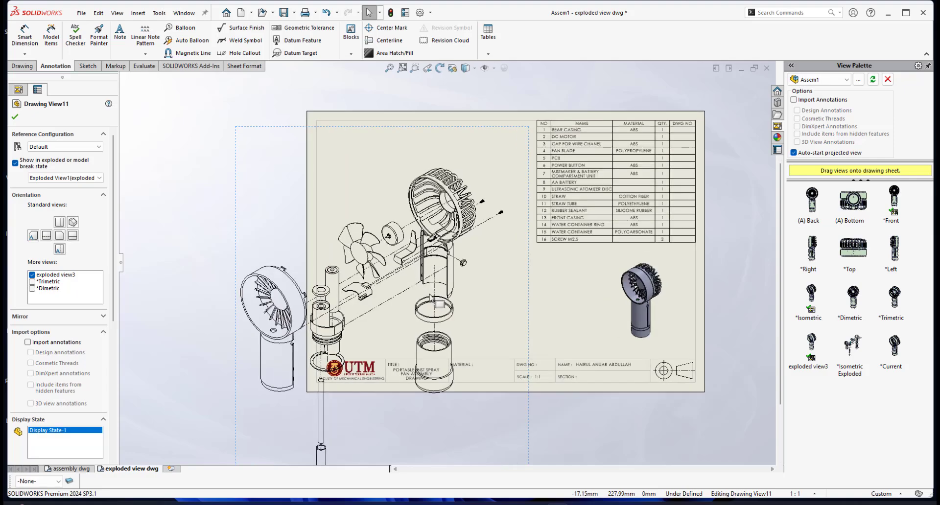
pyautogui.scroll(-1, 431, 296)
pyautogui.scroll(3, 435, 297)
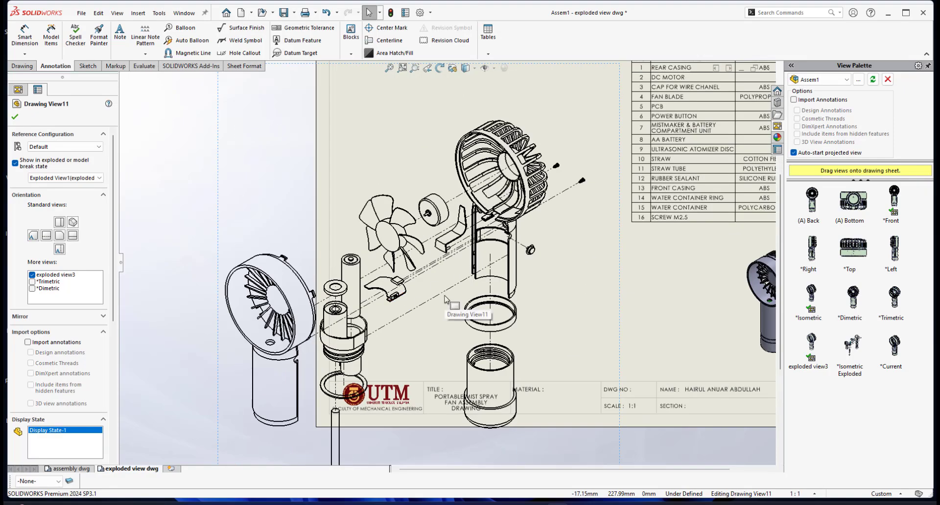
pyautogui.scroll(-2, 505, 283)
pyautogui.scroll(1, 509, 281)
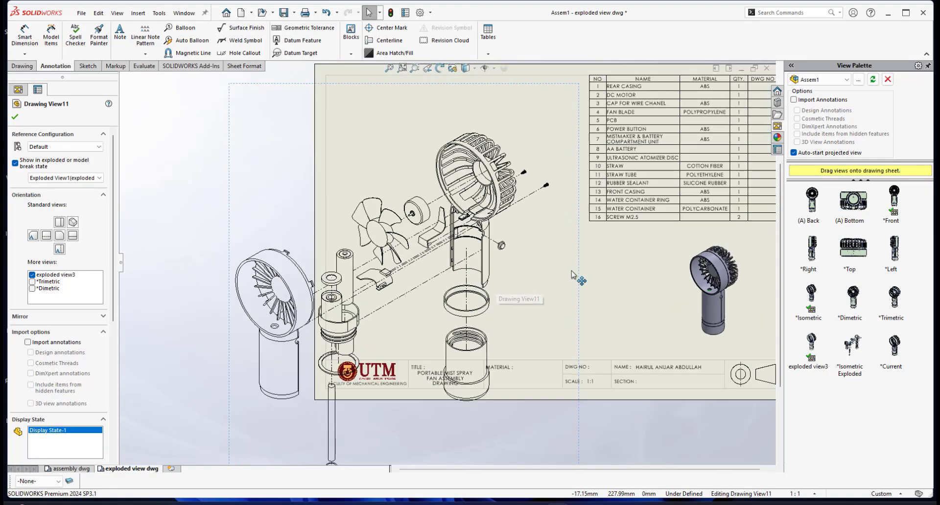
pyautogui.scroll(-2, 568, 279)
pyautogui.scroll(1, 565, 279)
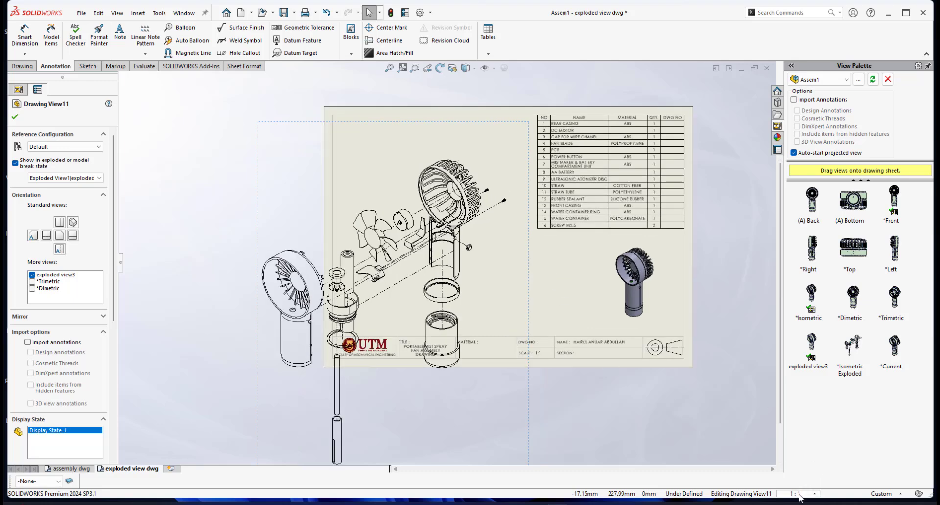
pyautogui.click(816, 495)
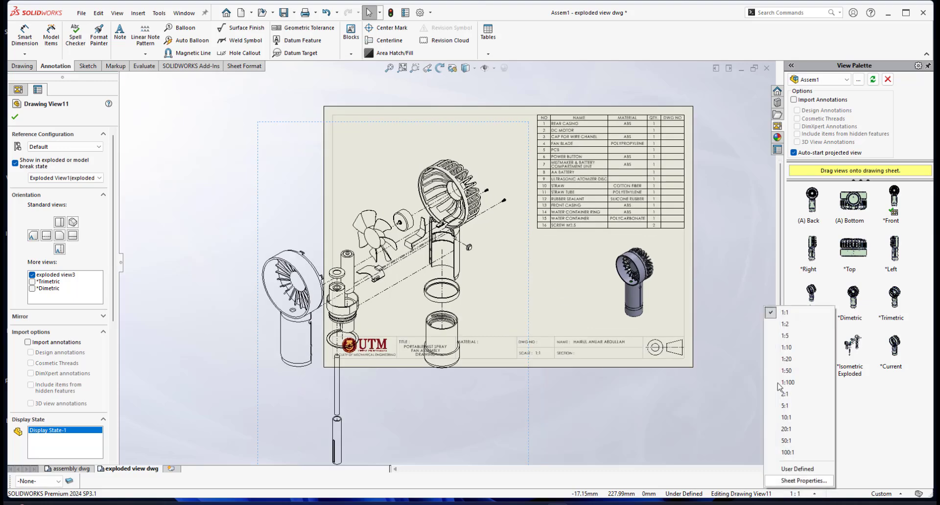
pyautogui.click(784, 326)
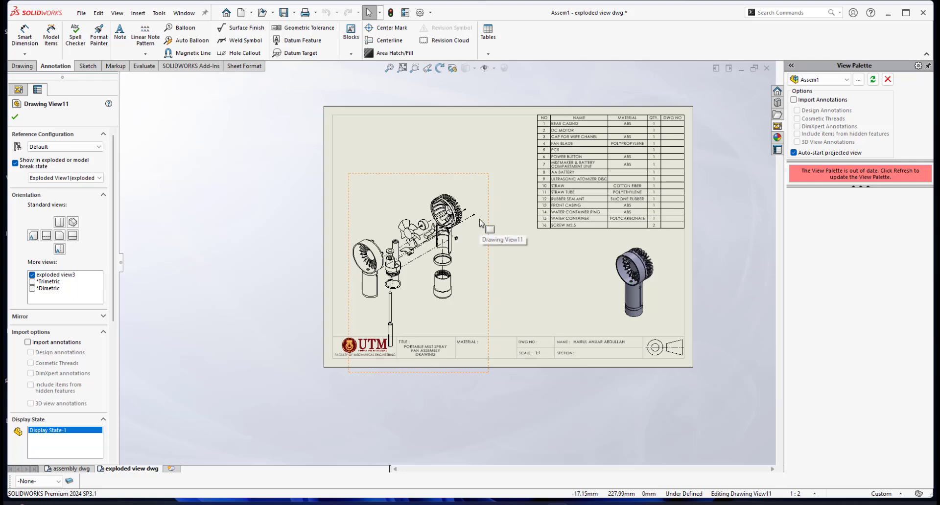
# - Move the exploded view3 drawing view up and slightly right so that all its parts sit clear of the title block
pyautogui.scroll(2, 491, 201)
pyautogui.moveTo(486, 186); pyautogui.dragTo(506, 153)
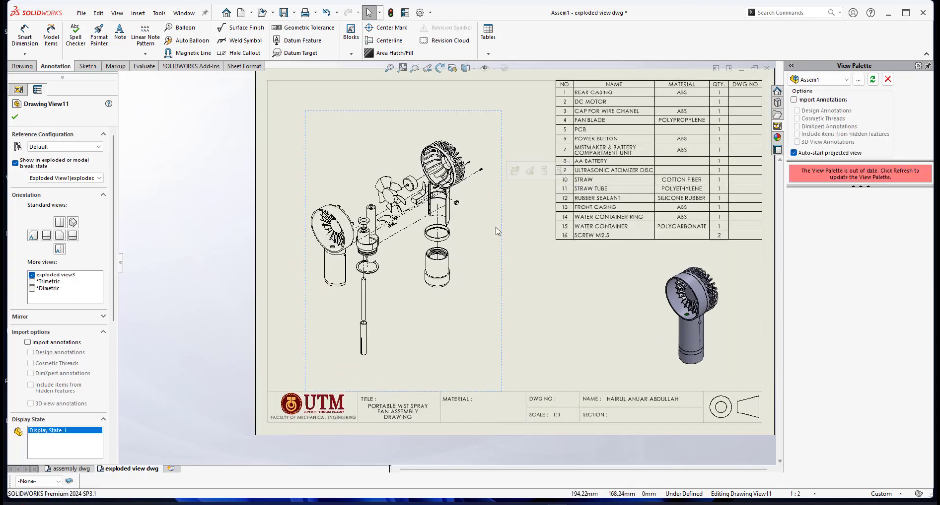
pyautogui.scroll(1, 502, 229)
pyautogui.scroll(-2, 510, 240)
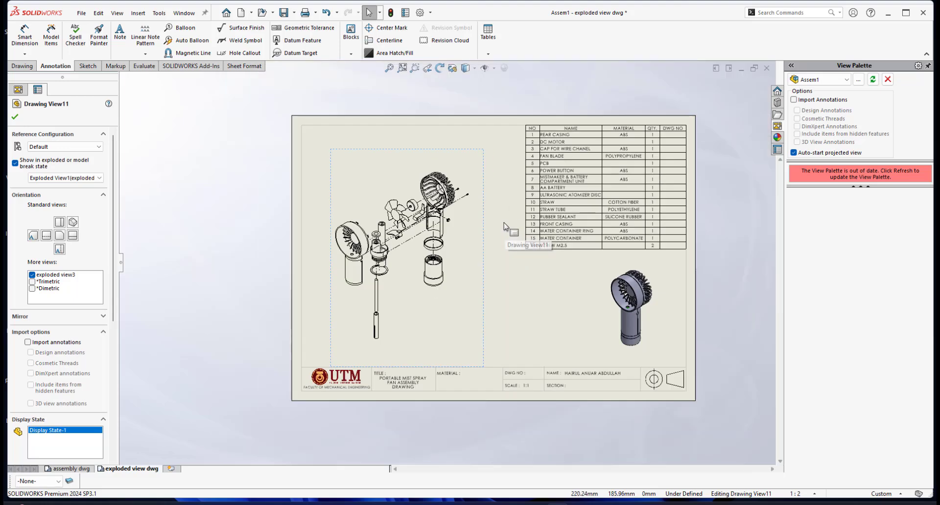
pyautogui.scroll(1, 504, 244)
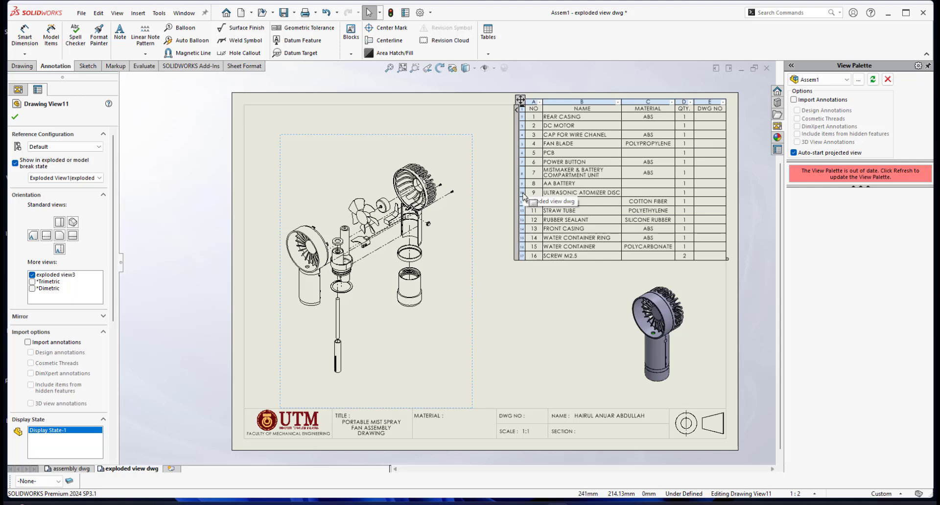
pyautogui.click(537, 269)
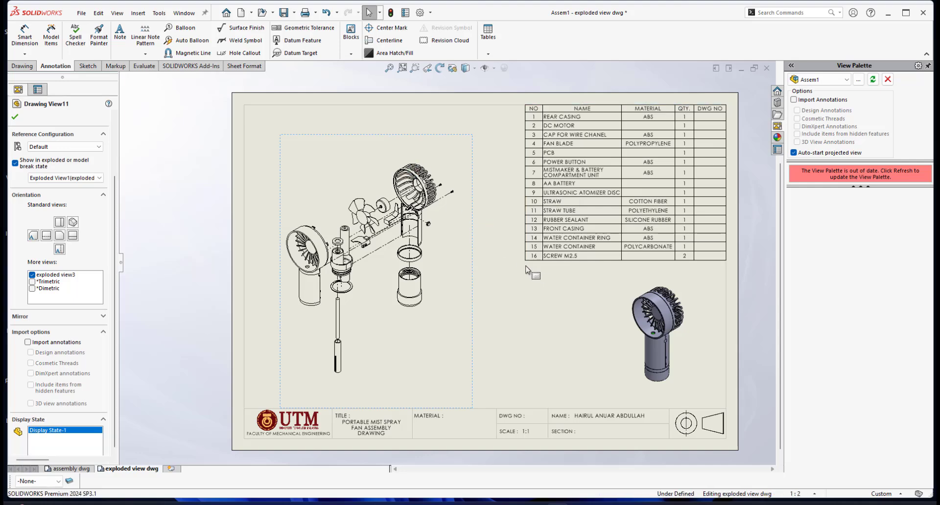
# - Try a custom scale of 1:1 on the exploded view3 drawing view
pyautogui.click(472, 224)
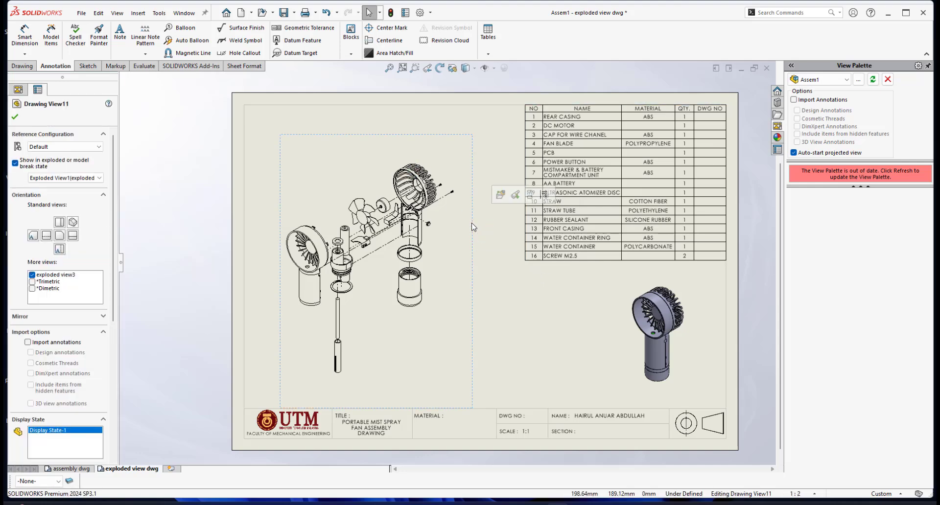
pyautogui.scroll(-8, 33, 347)
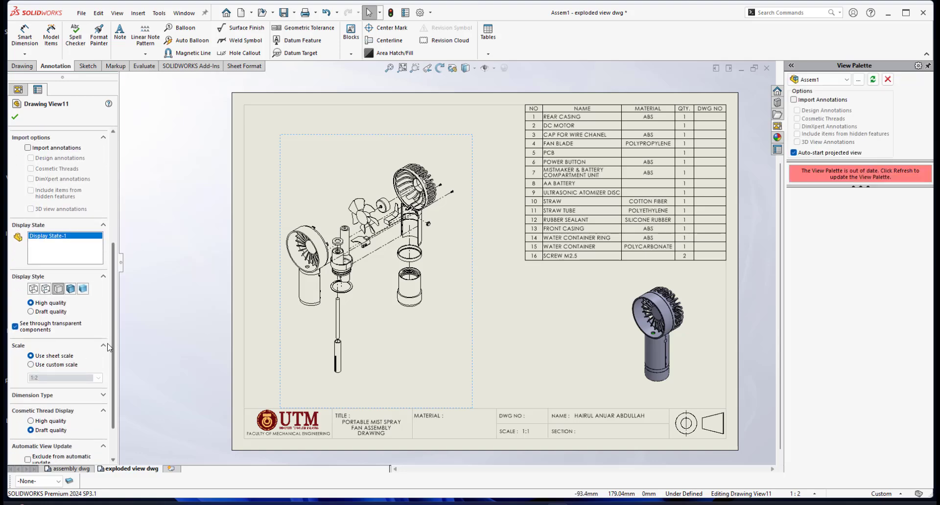
pyautogui.click(30, 365)
pyautogui.click(99, 378)
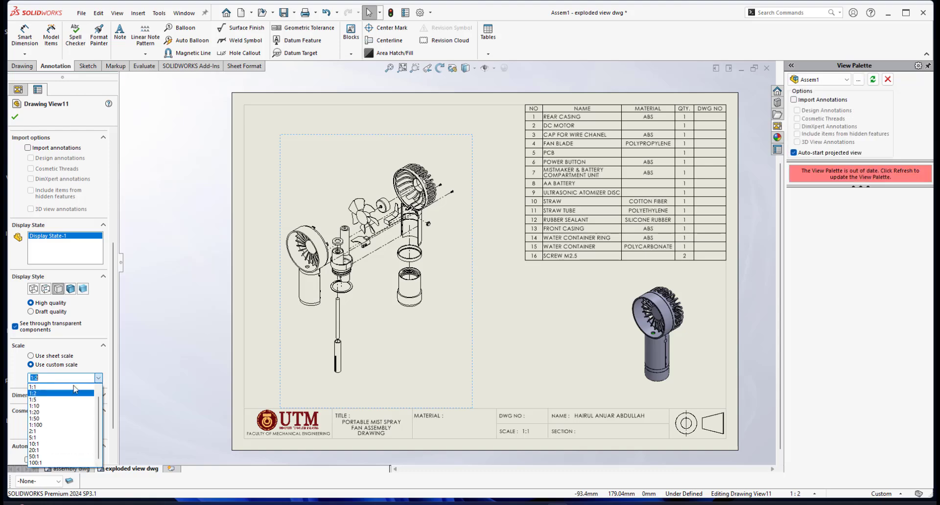
pyautogui.click(36, 386)
pyautogui.scroll(4, 410, 327)
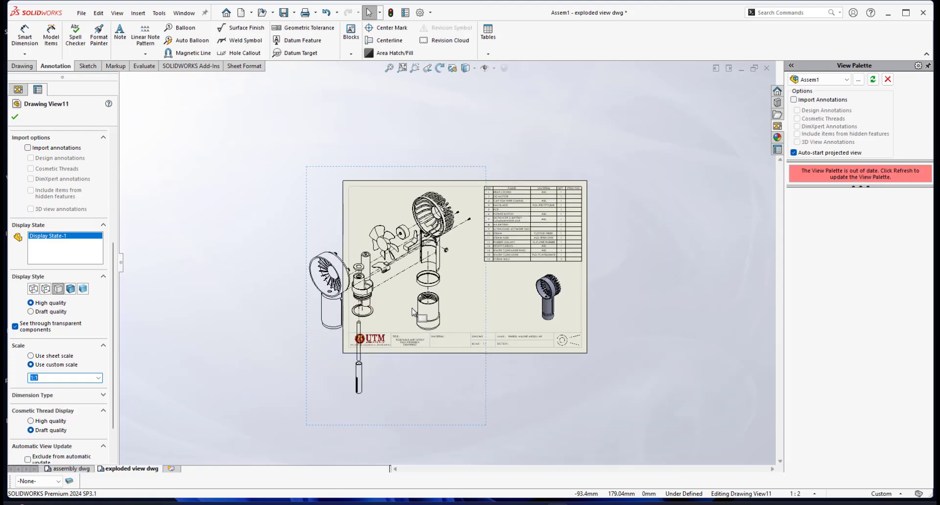
# - Set the custom scale of the exploded view3 drawing view to 1:2
pyautogui.click(98, 378)
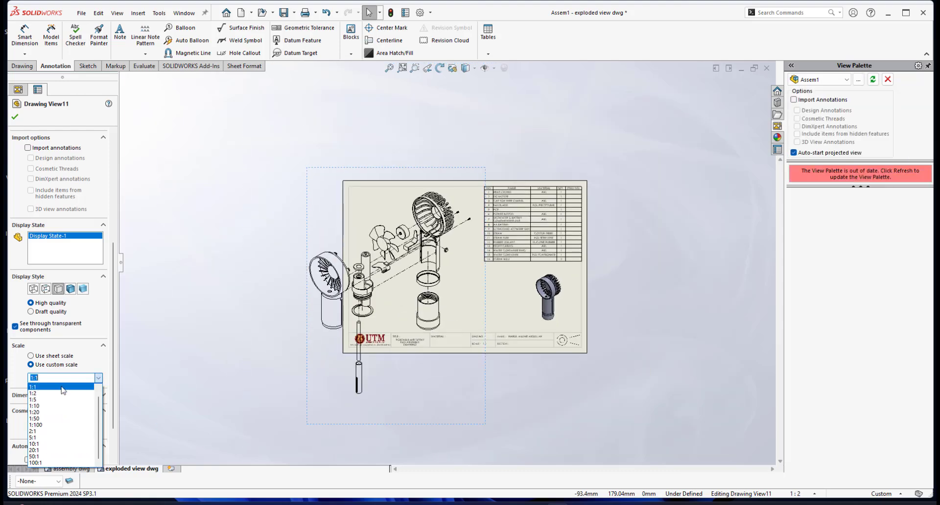
pyautogui.click(58, 394)
pyautogui.click(15, 117)
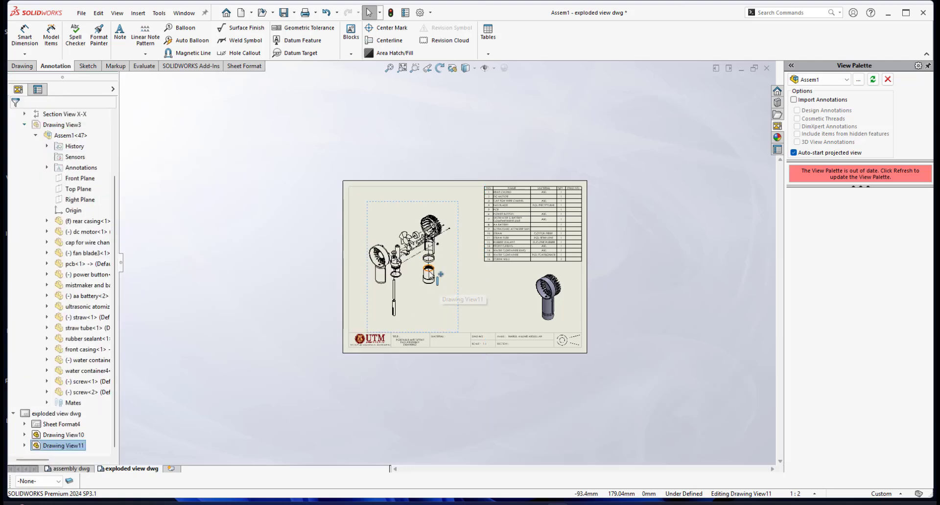
pyautogui.scroll(-3, 433, 266)
pyautogui.scroll(-2, 474, 248)
pyautogui.click(505, 252)
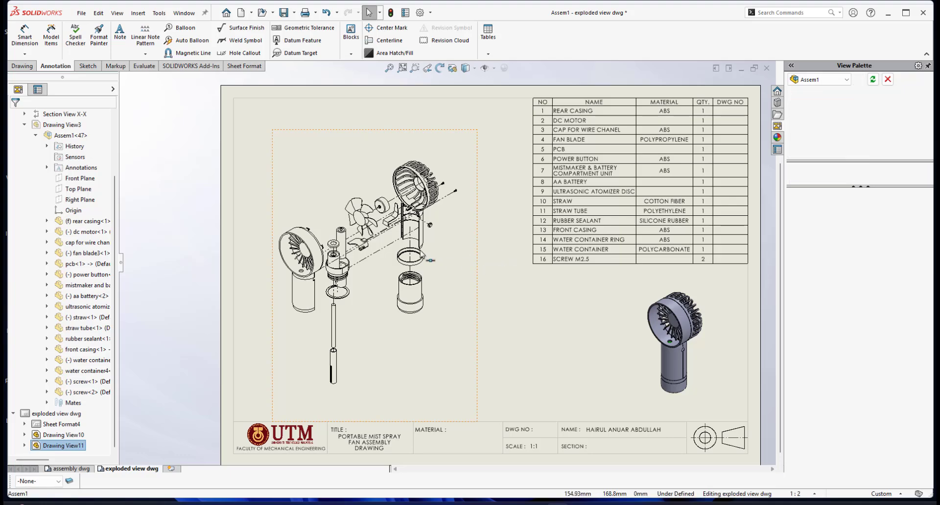
# - Examine the edges and explode lines of the separated parts in the exploded view up close
pyautogui.scroll(-4, 420, 254)
pyautogui.scroll(-3, 343, 240)
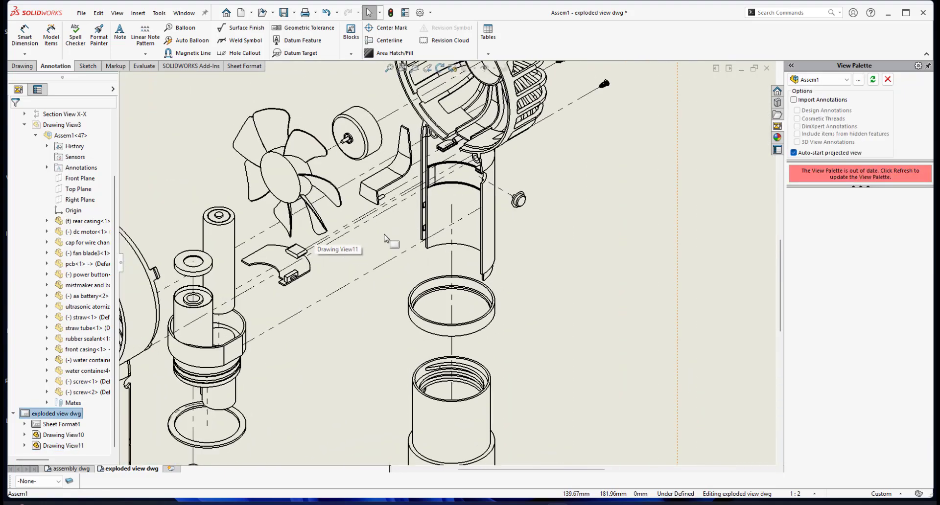
pyautogui.scroll(6, 323, 240)
pyautogui.scroll(-4, 412, 238)
pyautogui.scroll(3, 504, 245)
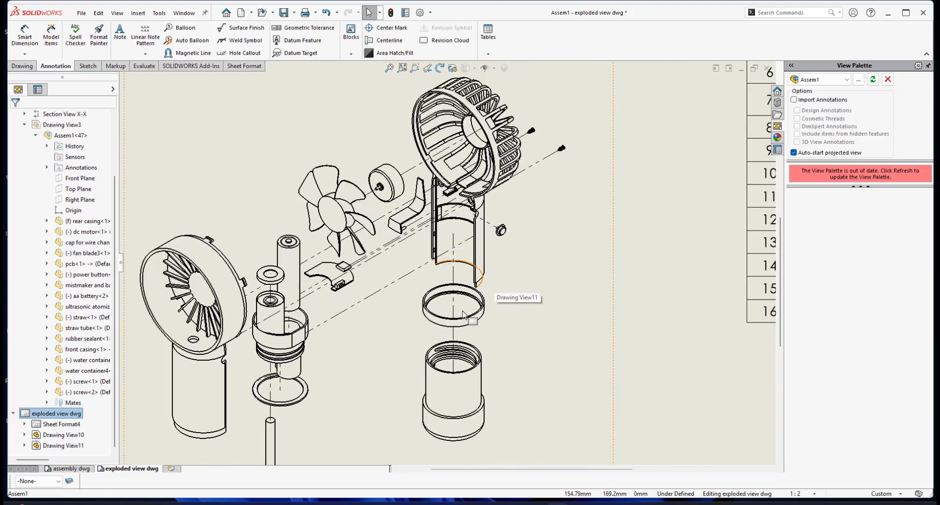
pyautogui.scroll(-3, 293, 360)
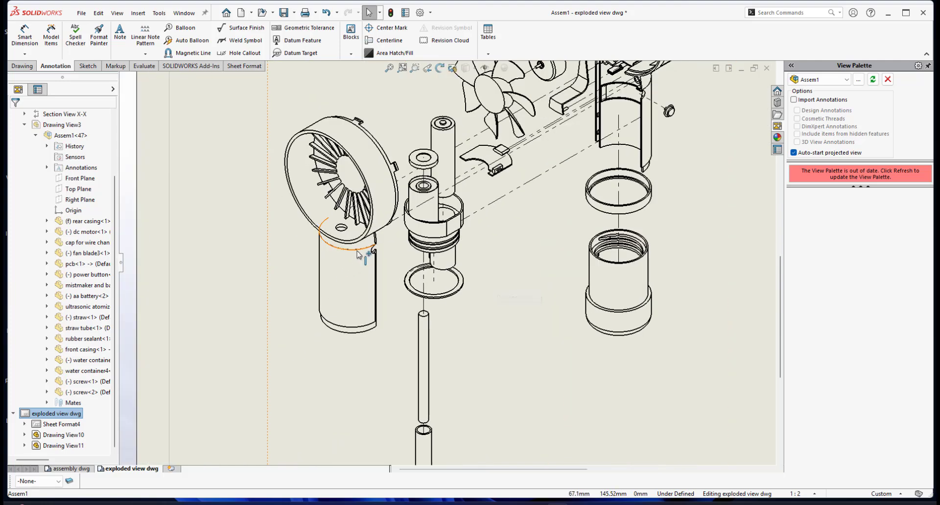
pyautogui.scroll(4, 587, 211)
pyautogui.scroll(-2, 590, 212)
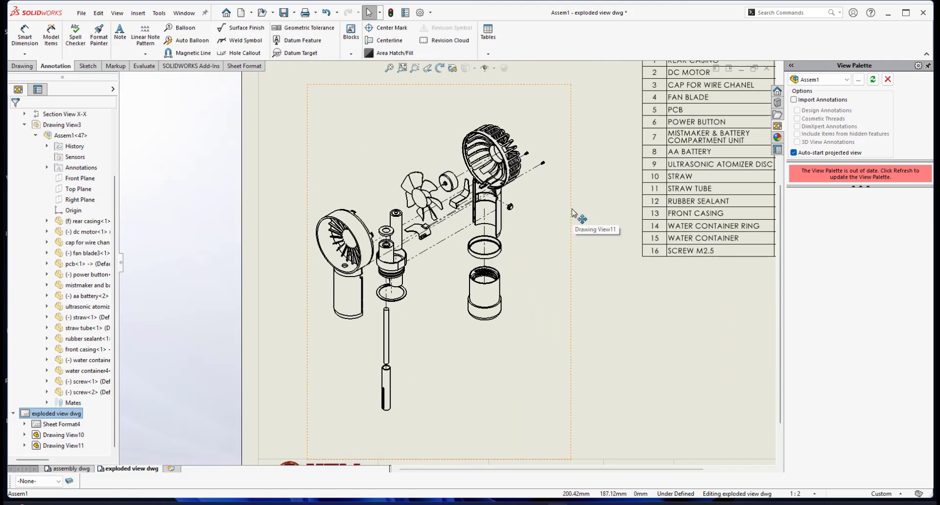
# - Try removing the tangent edges from the exploded view3 drawing view and check the power button's outline
pyautogui.click(571, 212)
pyautogui.rightClick(573, 211)
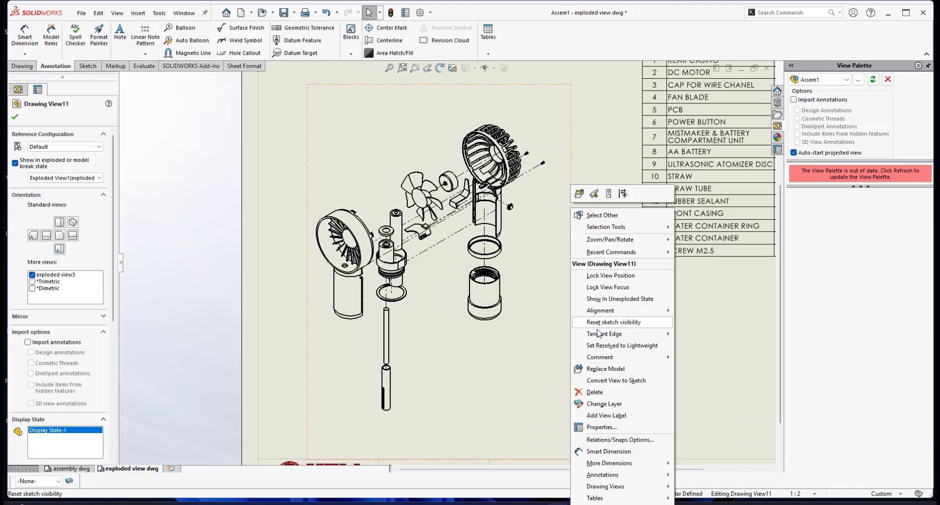
pyautogui.moveTo(601, 335)
pyautogui.click(715, 353)
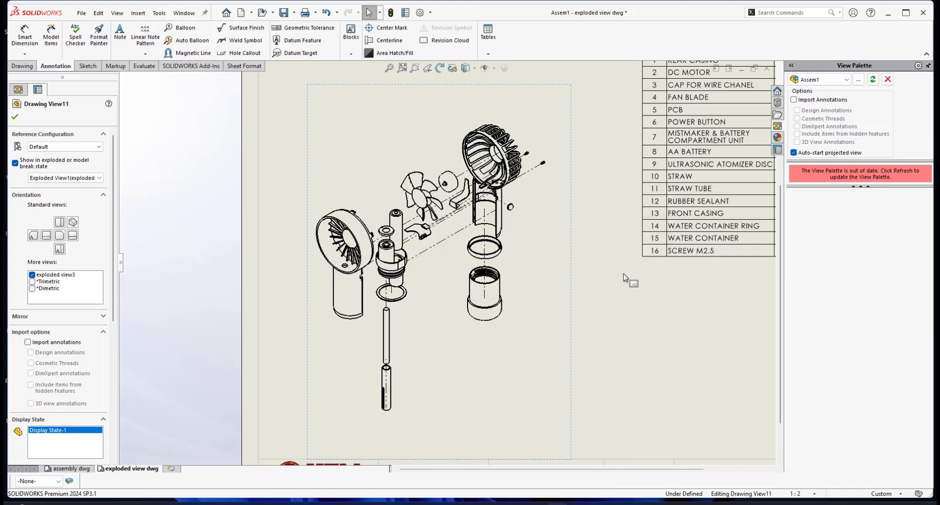
pyautogui.scroll(-5, 533, 214)
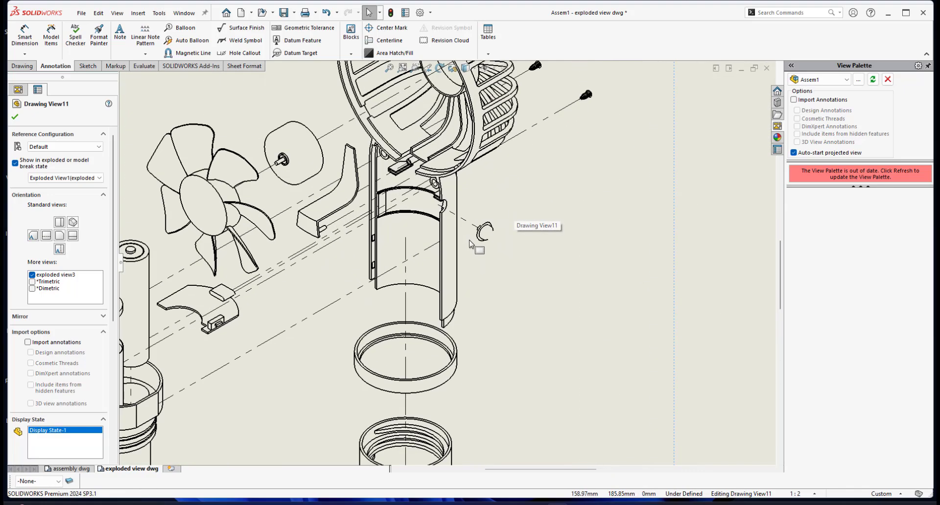
pyautogui.scroll(-3, 497, 238)
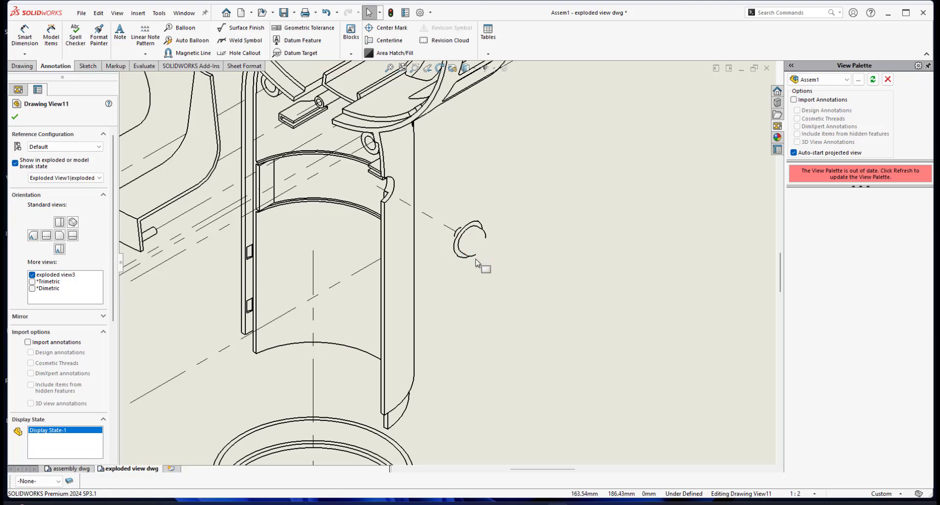
pyautogui.scroll(5, 478, 263)
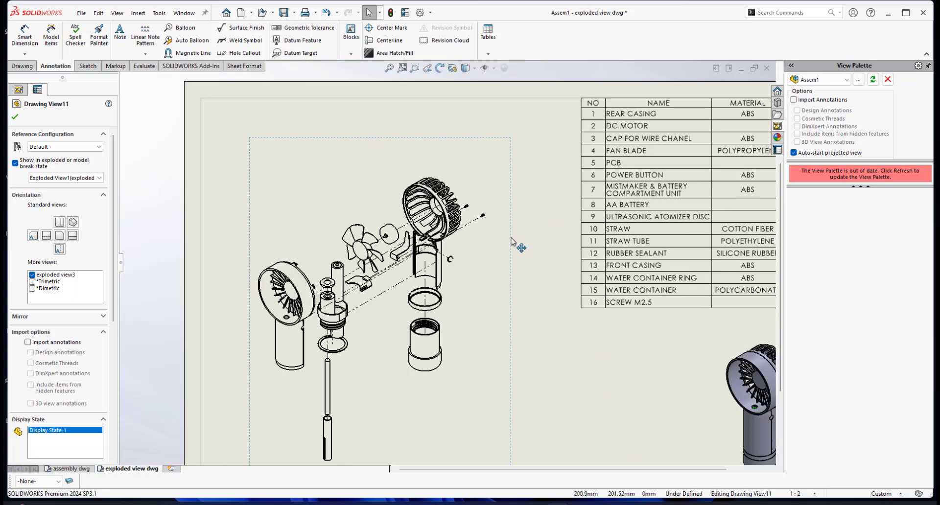
# - Make the tangent edges visible again in the exploded view3 drawing view and check the parts
pyautogui.rightClick(512, 250)
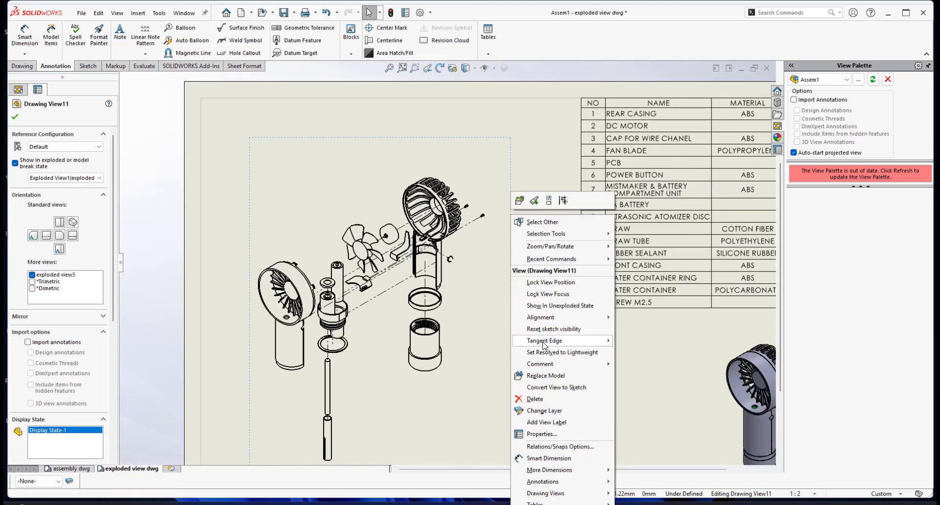
pyautogui.moveTo(544, 346)
pyautogui.click(657, 343)
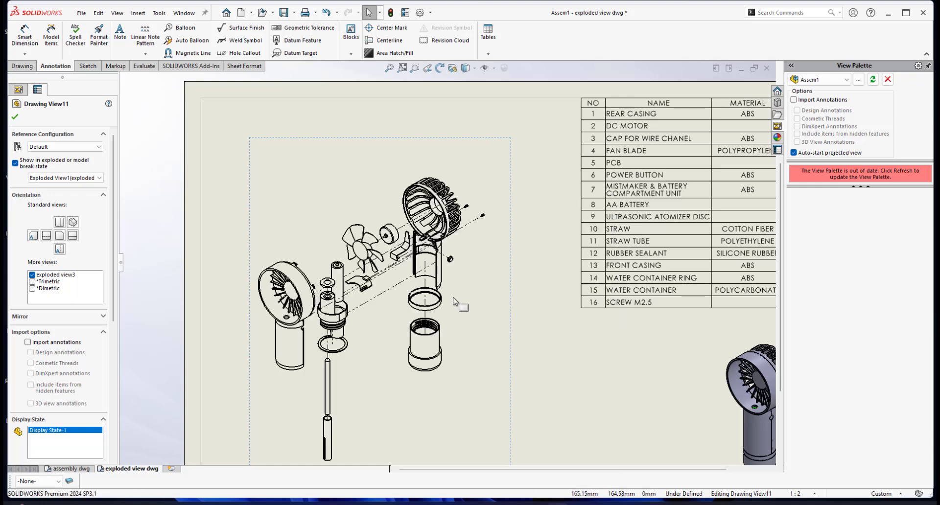
pyautogui.scroll(3, 456, 302)
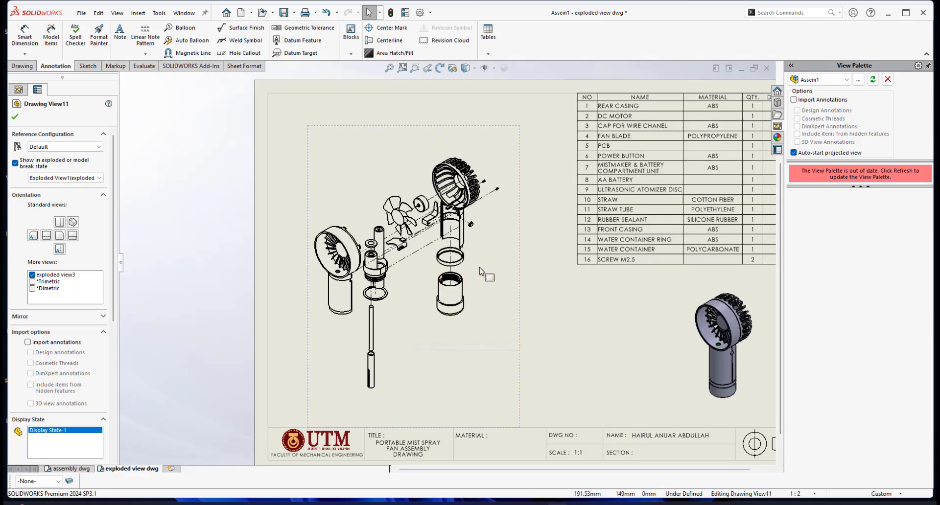
pyautogui.scroll(-4, 426, 242)
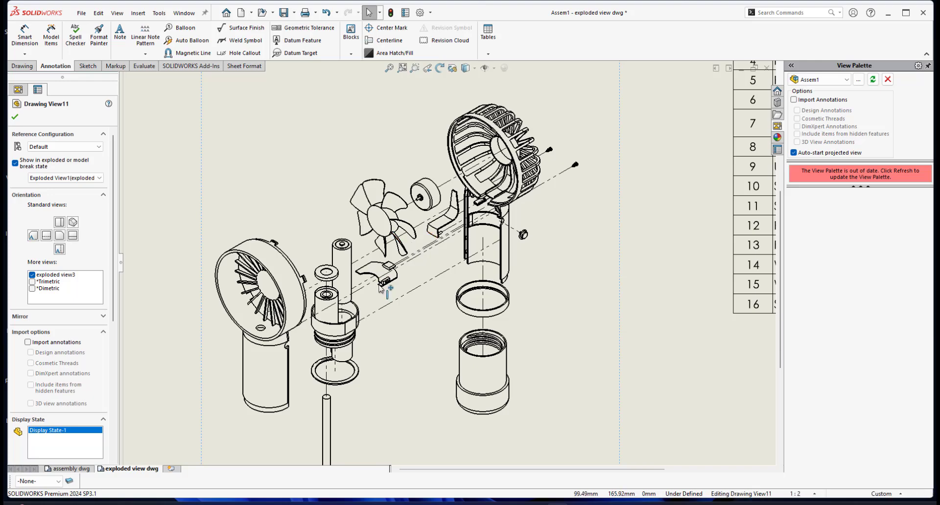
pyautogui.scroll(3, 379, 288)
pyautogui.scroll(-2, 421, 274)
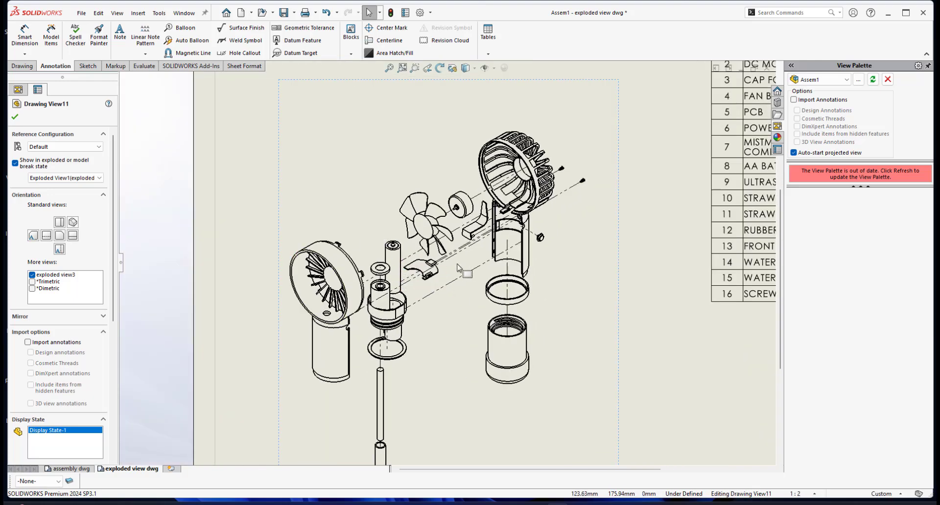
pyautogui.scroll(2, 460, 268)
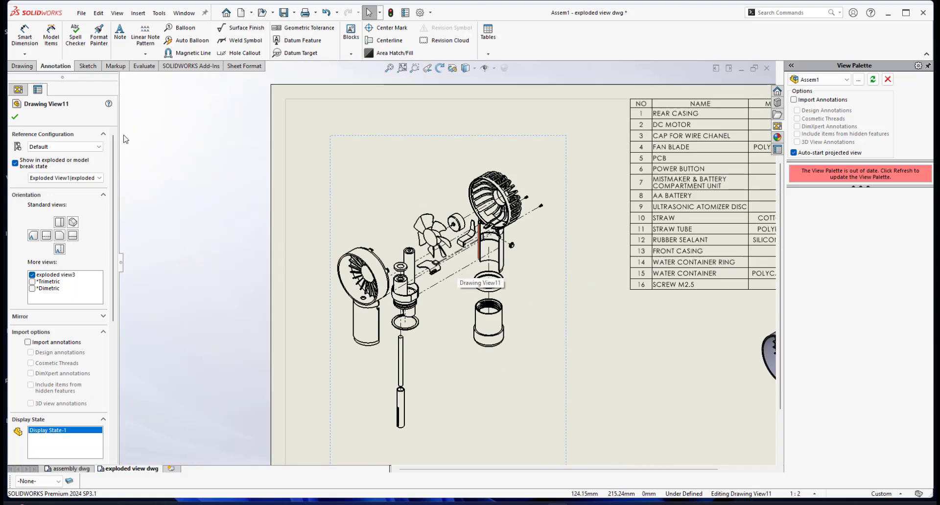
pyautogui.click(15, 116)
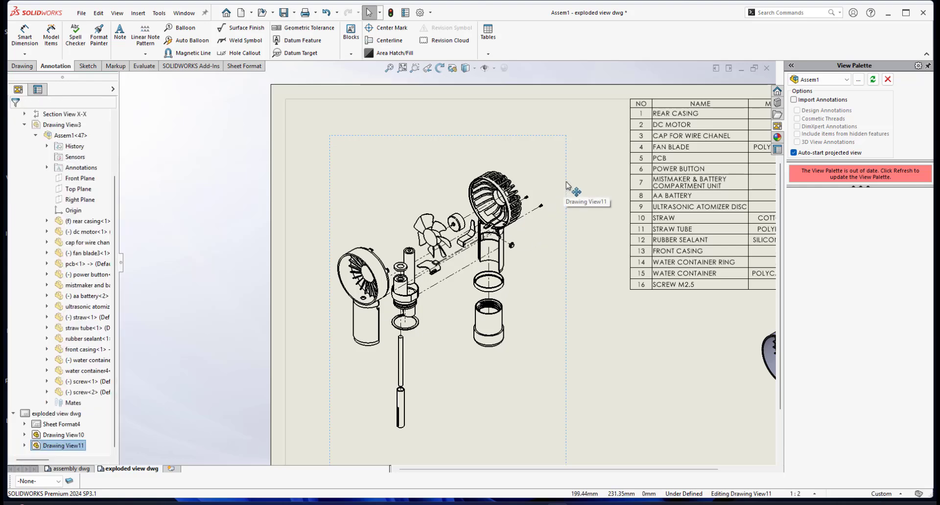
# - Move the exploded view3 drawing view up slightly on the sheet and deselect it
pyautogui.moveTo(566, 182); pyautogui.dragTo(568, 176)
pyautogui.scroll(3, 585, 256)
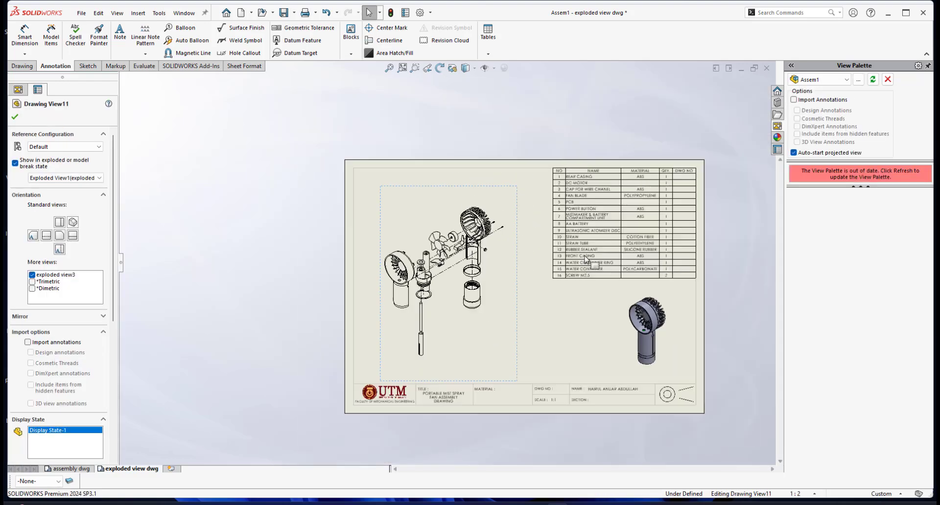
pyautogui.scroll(2, 585, 256)
pyautogui.scroll(-2, 577, 261)
pyautogui.click(510, 309)
pyautogui.scroll(-1, 427, 232)
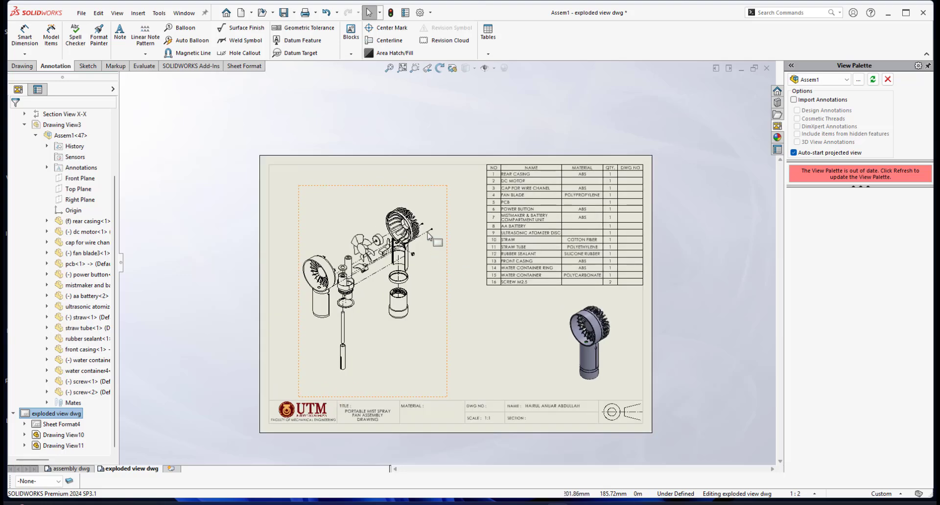
# - Start adding circular item-number balloons and attach one to the rear casing, placed above and to the right of the part
pyautogui.scroll(-1, 451, 126)
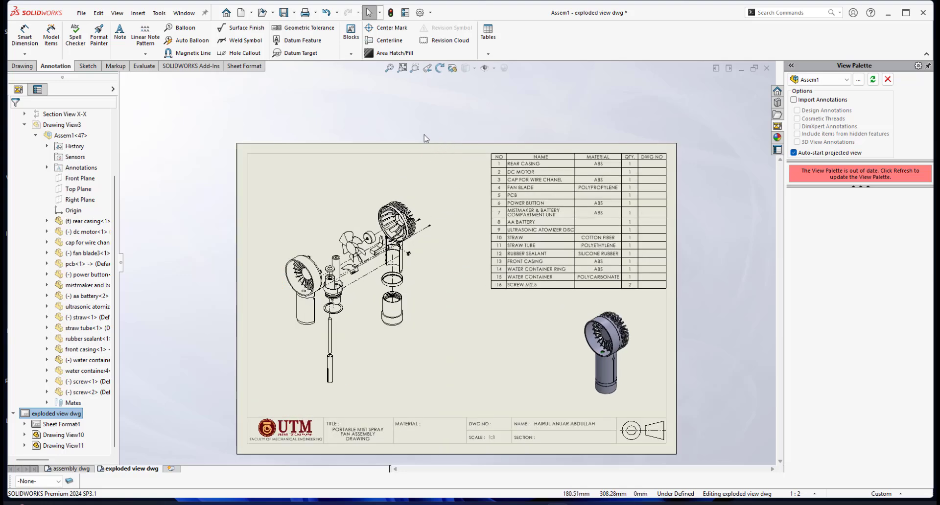
pyautogui.click(182, 28)
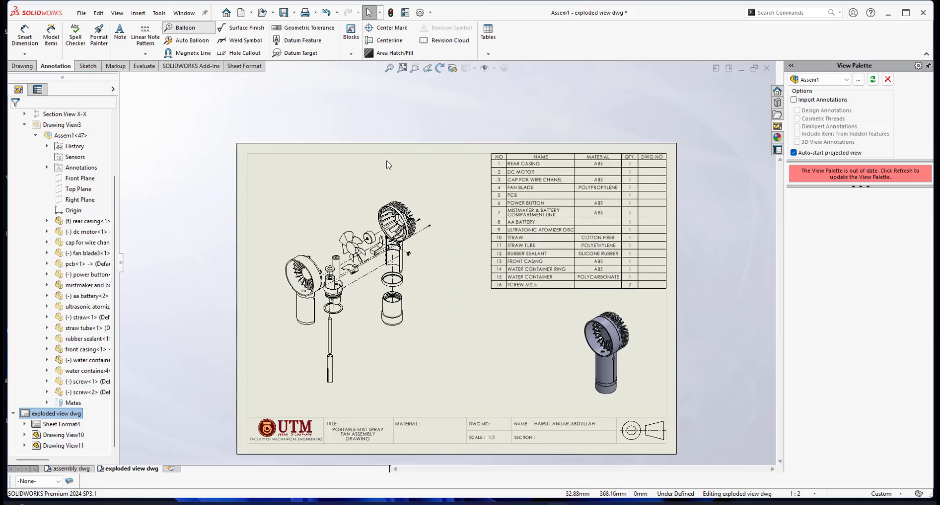
pyautogui.scroll(-2, 439, 234)
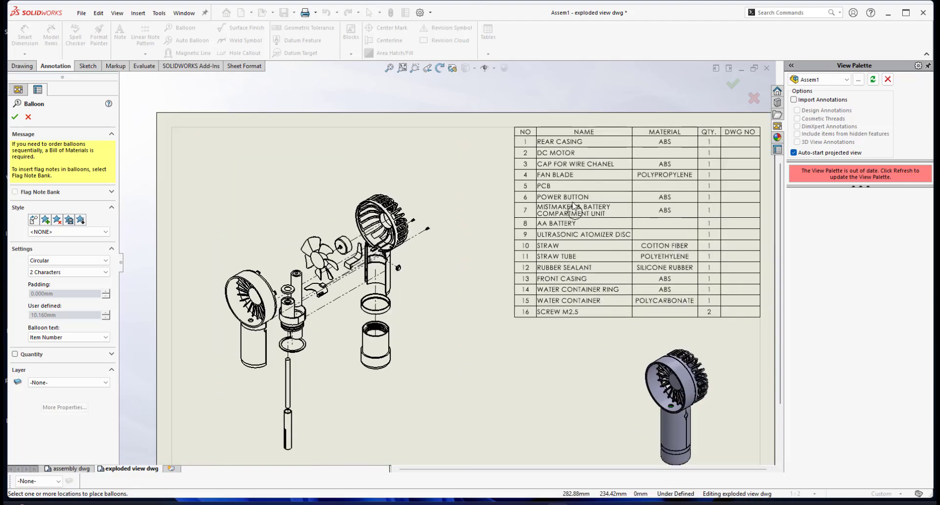
pyautogui.scroll(-1, 544, 225)
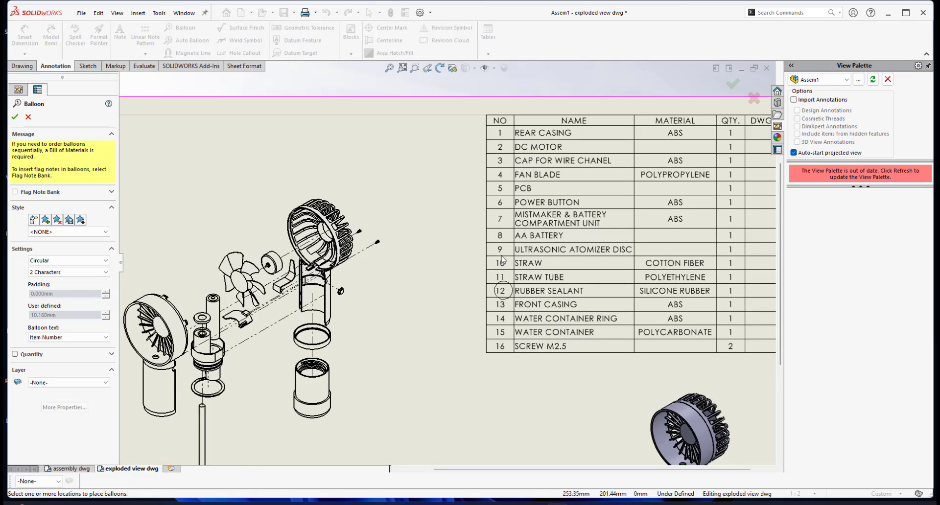
pyautogui.scroll(-1, 343, 240)
pyautogui.scroll(-1, 353, 240)
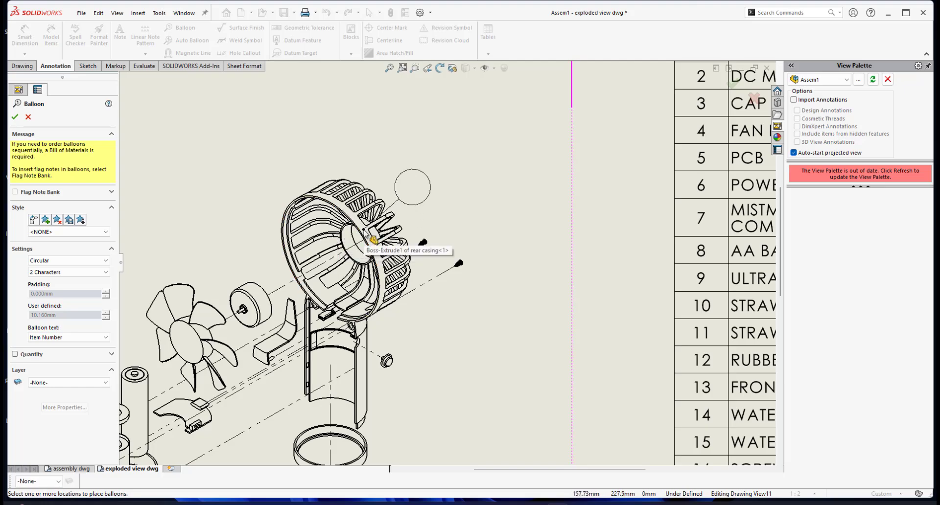
pyautogui.scroll(3, 373, 240)
pyautogui.scroll(-4, 411, 254)
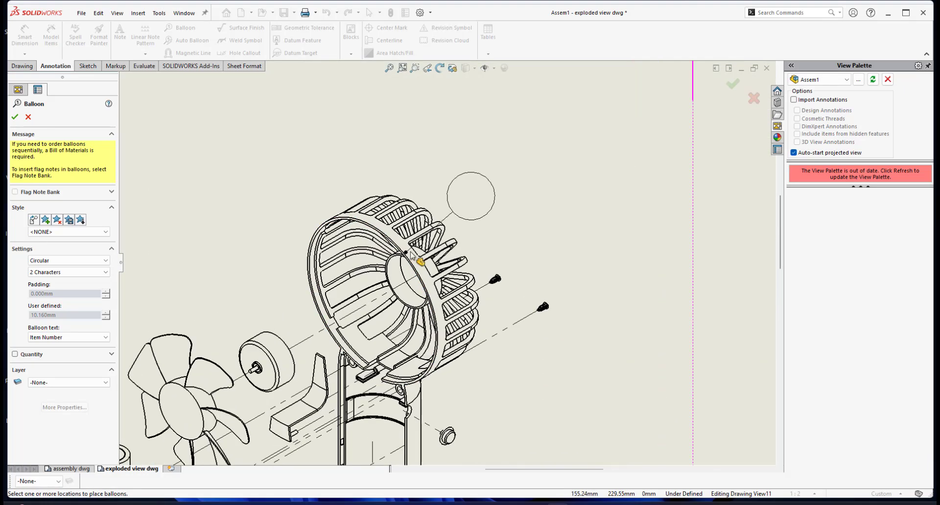
pyautogui.scroll(-1, 410, 254)
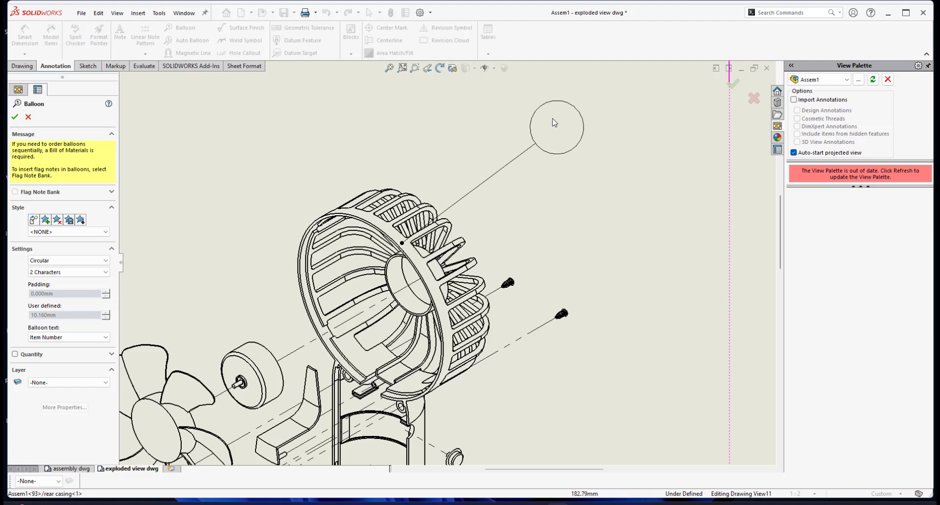
pyautogui.click(549, 129)
# - Add an item-number balloon to the DC motor in the exploded view, placed above and to the left of it
pyautogui.scroll(3, 504, 227)
pyautogui.scroll(-1, 421, 308)
pyautogui.scroll(2, 421, 307)
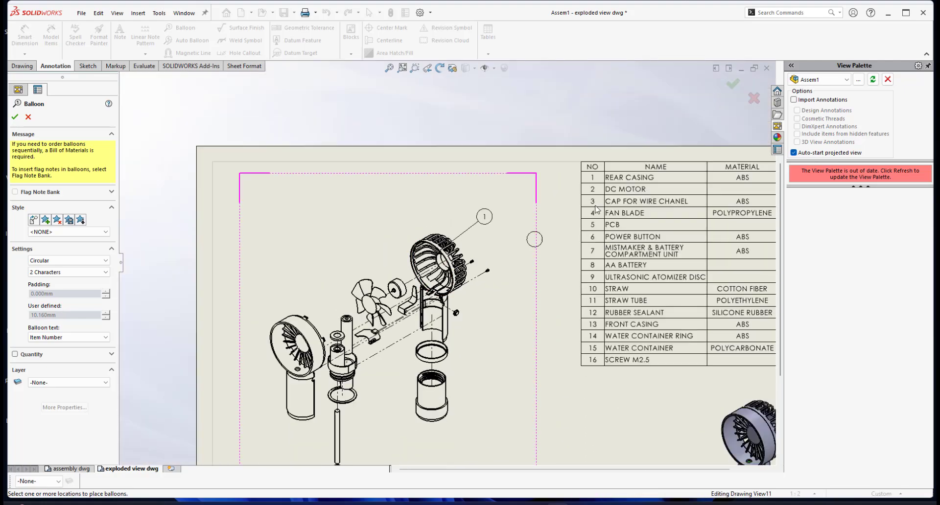
pyautogui.scroll(-3, 297, 321)
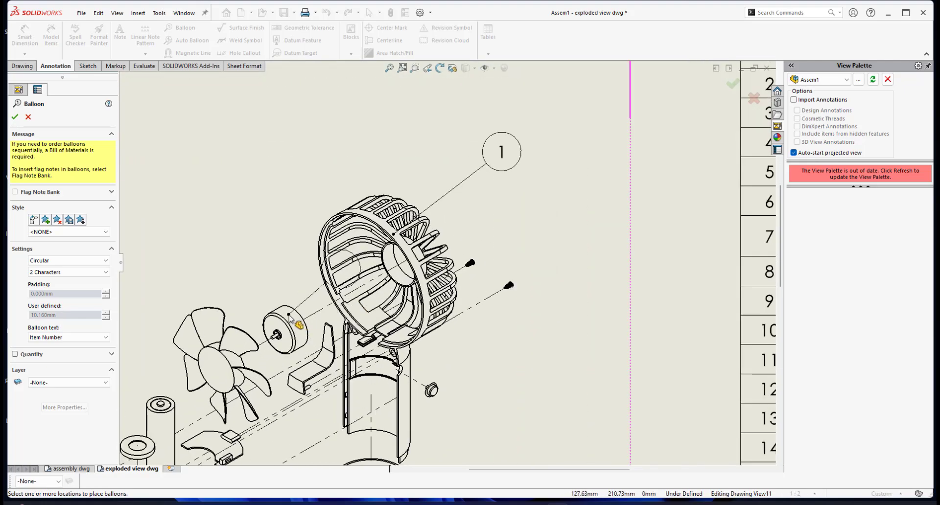
pyautogui.click(288, 314)
pyautogui.click(234, 219)
# - Attach an item-number balloon to the cap for wire channel, placed beside the rear casing's handle below the power button
pyautogui.scroll(2, 449, 271)
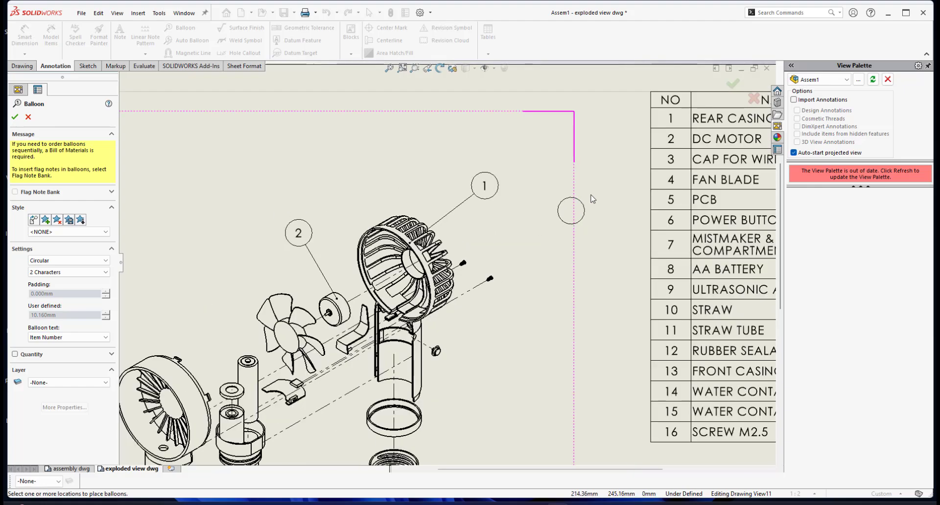
pyautogui.scroll(2, 232, 259)
pyautogui.scroll(-2, 401, 314)
pyautogui.scroll(2, 402, 313)
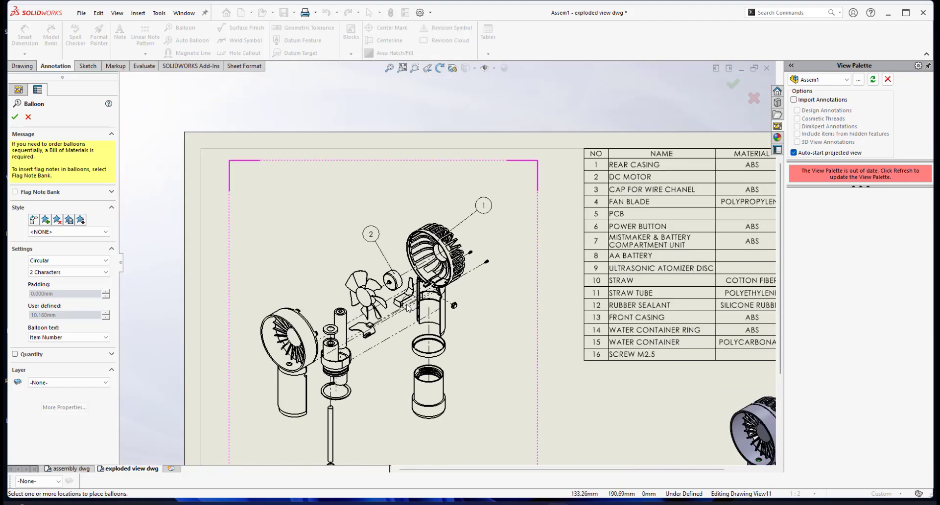
pyautogui.scroll(-3, 415, 297)
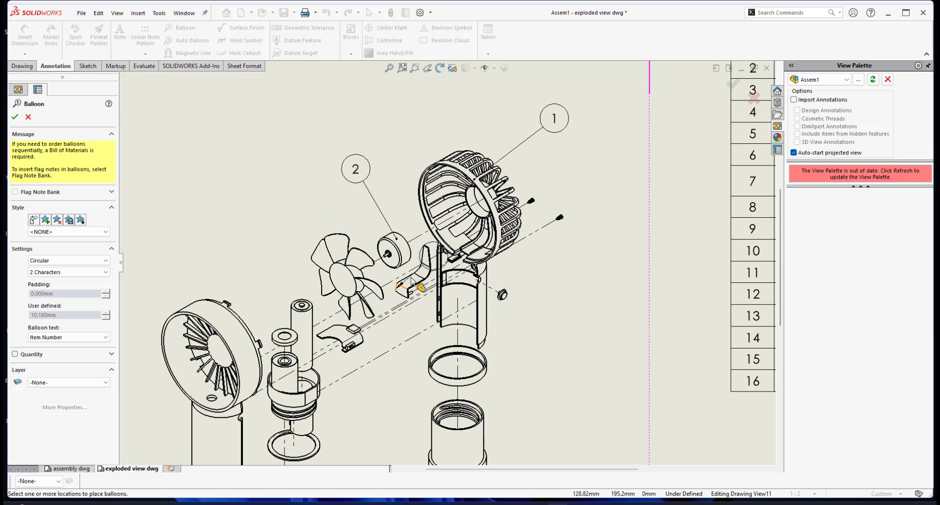
pyautogui.click(425, 275)
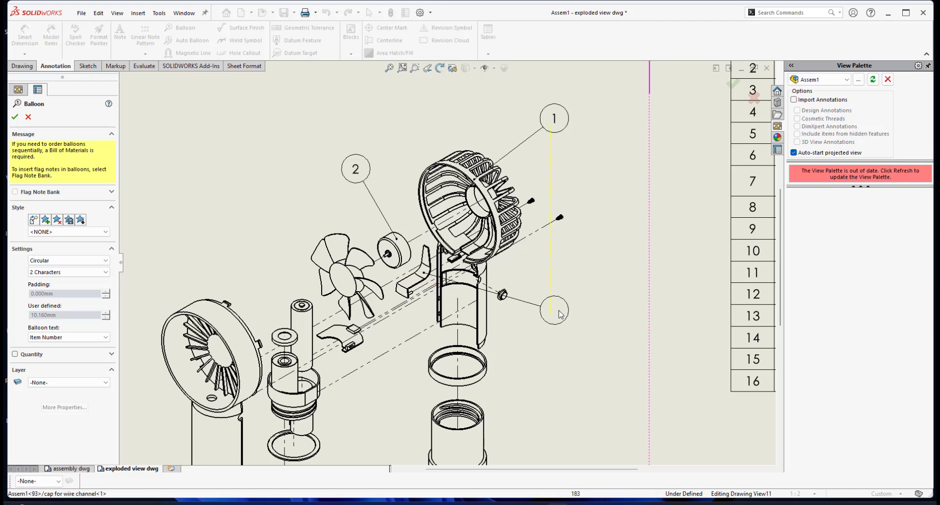
pyautogui.click(527, 337)
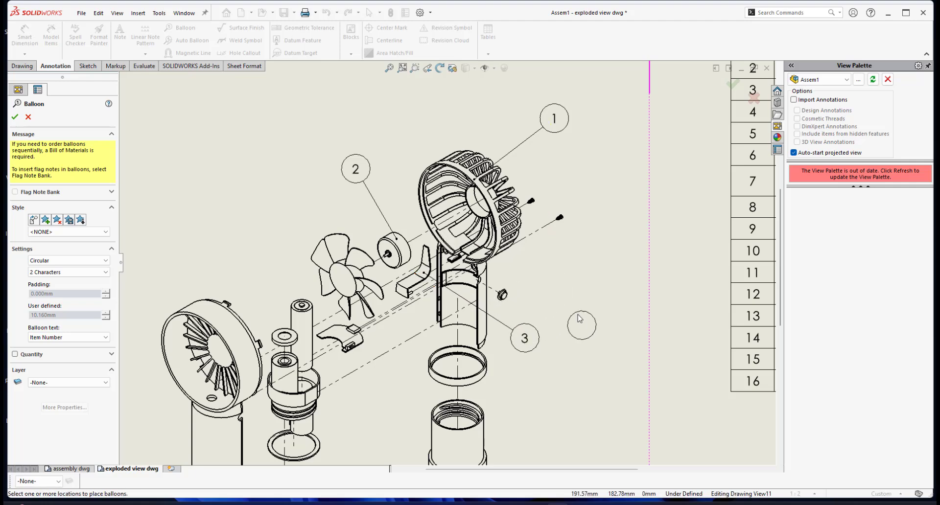
# - Balloon the fan blade from its hub, placing the item number above and to the left of the blades
pyautogui.scroll(3, 461, 257)
pyautogui.scroll(-3, 414, 279)
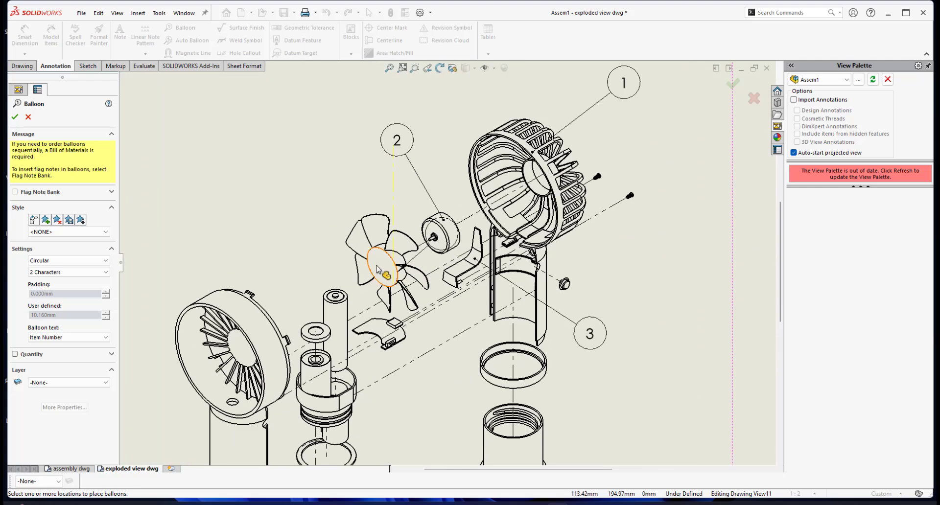
pyautogui.click(379, 260)
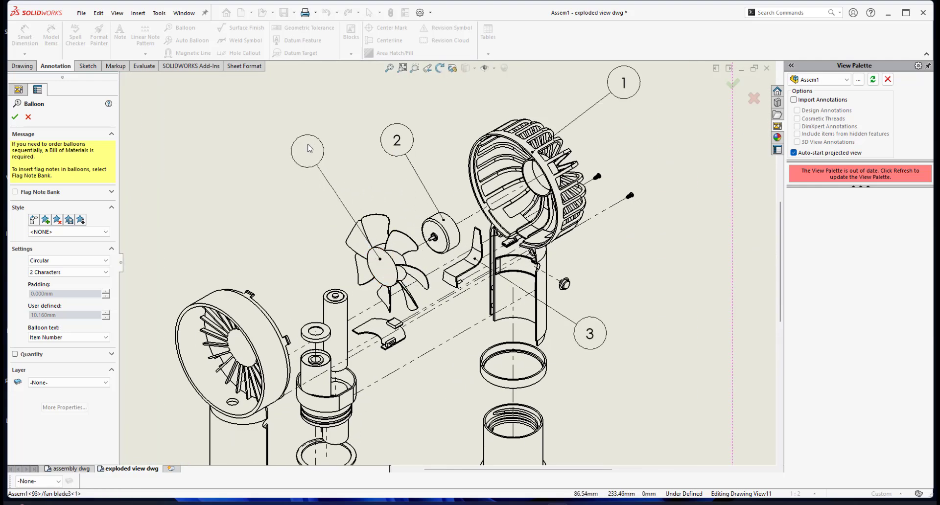
pyautogui.scroll(-2, 338, 174)
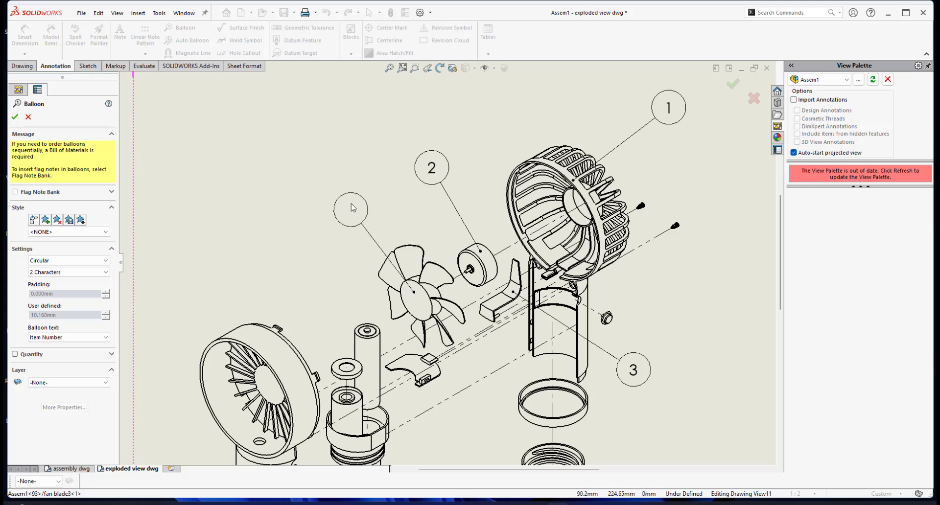
pyautogui.click(351, 206)
# - Attach an item-number balloon to the PCB, placed to the lower left of the fan blade's balloon
pyautogui.scroll(5, 435, 257)
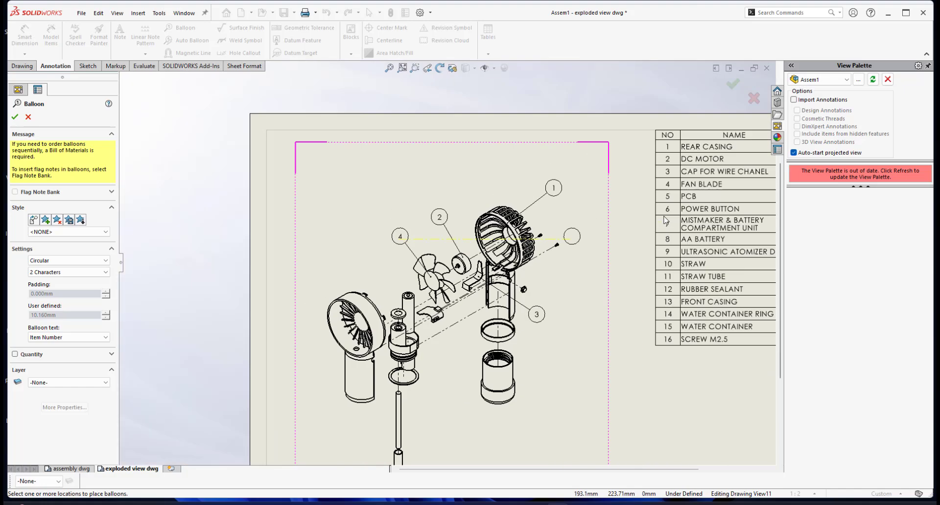
pyautogui.scroll(-3, 549, 280)
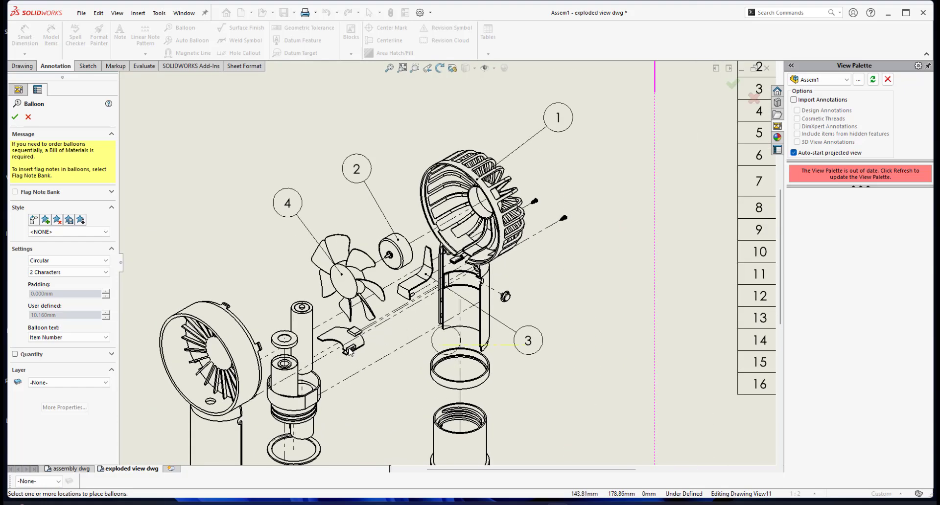
pyautogui.scroll(-2, 281, 393)
pyautogui.click(339, 333)
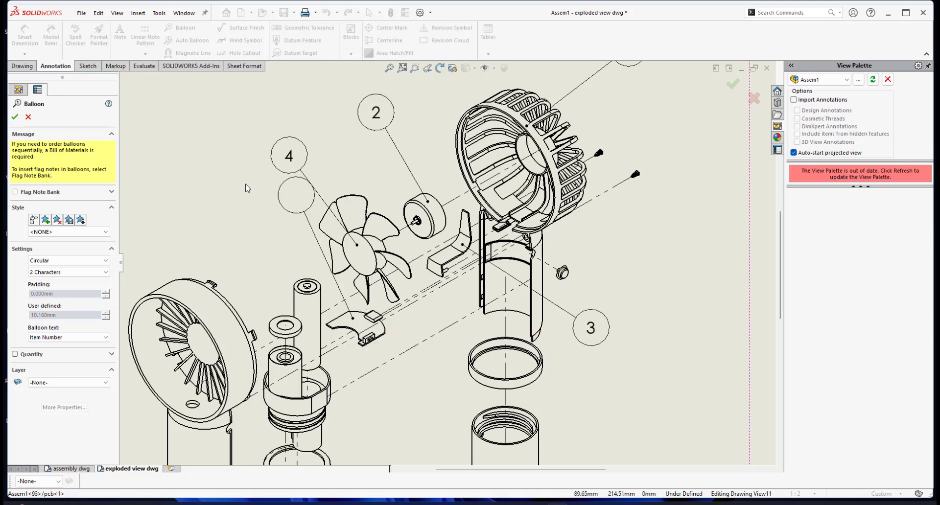
pyautogui.press('z')
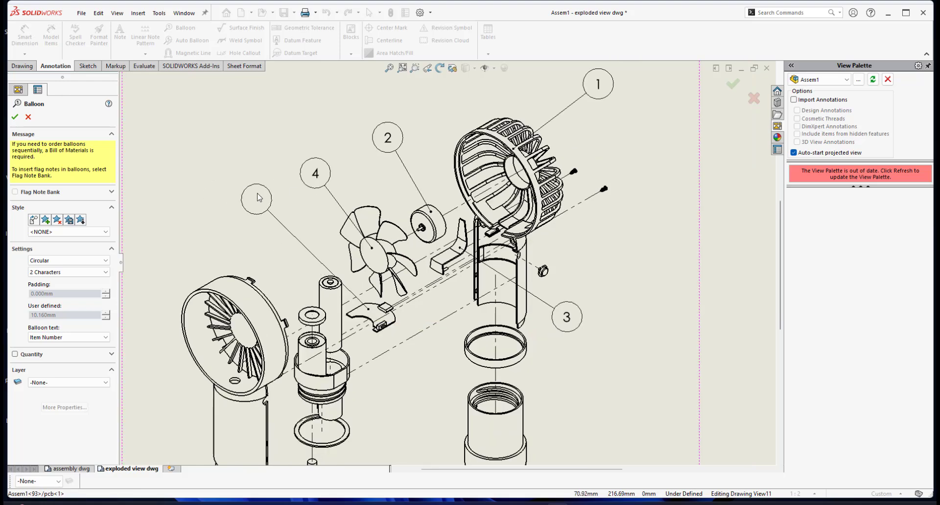
pyautogui.click(249, 199)
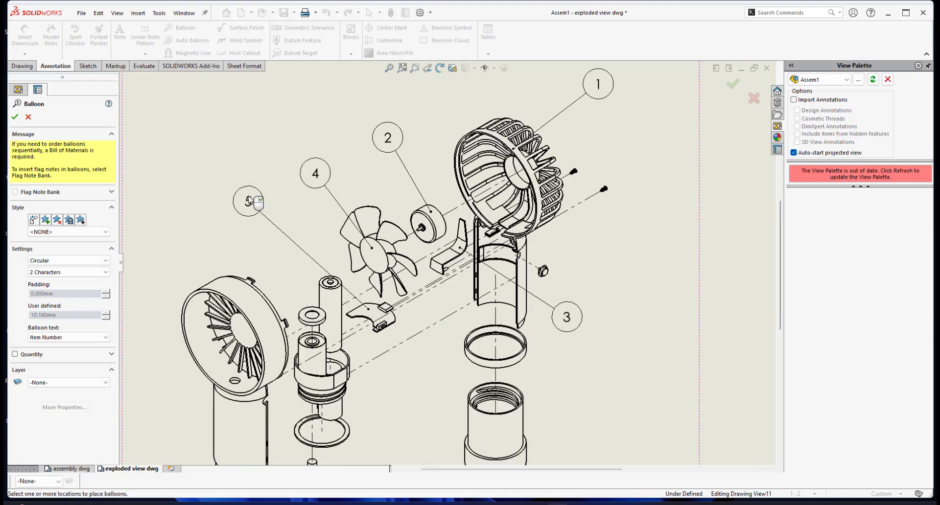
# - Add an item-number balloon to the power button, placed above and to the right of it
pyautogui.press('z')
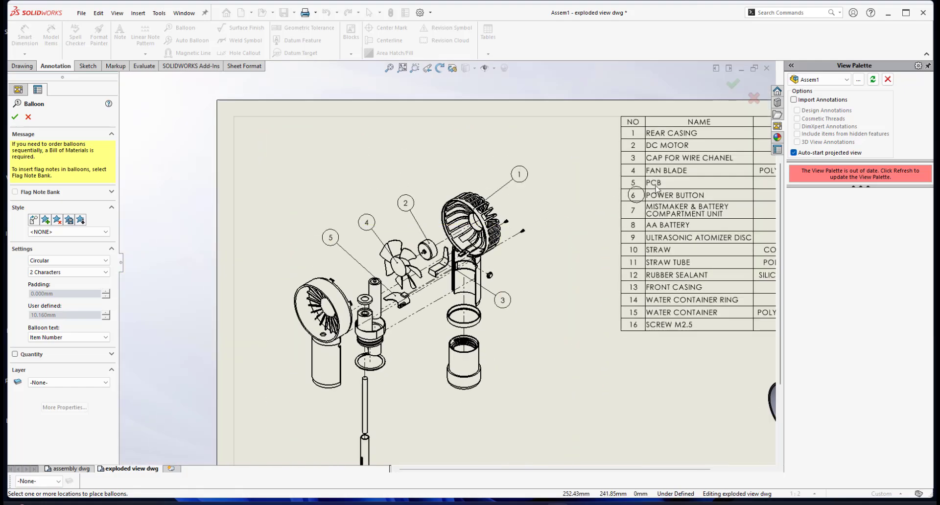
pyautogui.scroll(-5, 517, 267)
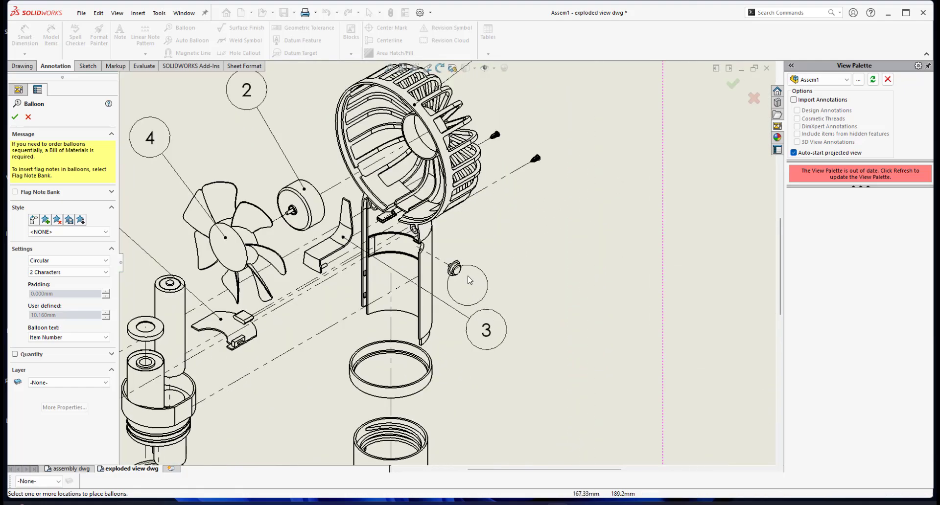
pyautogui.click(459, 271)
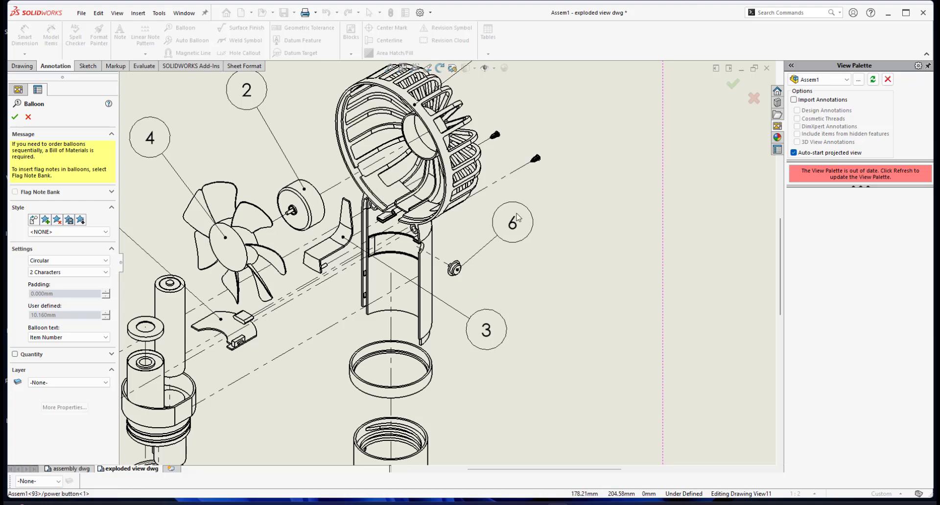
pyautogui.click(541, 219)
# - Attach an item-number balloon to the mistmaker and battery compartment unit, placed below and to the right of it
pyautogui.press('z')
pyautogui.press('z')
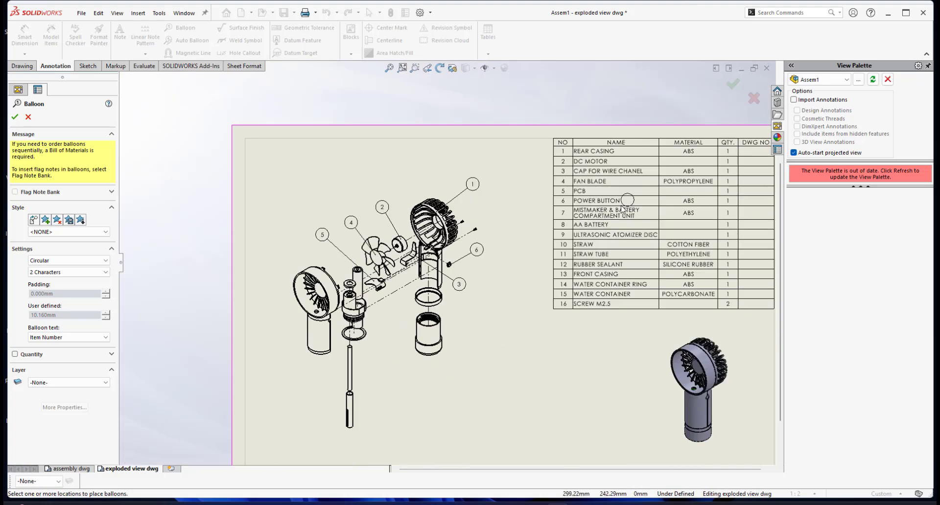
pyautogui.scroll(-3, 404, 321)
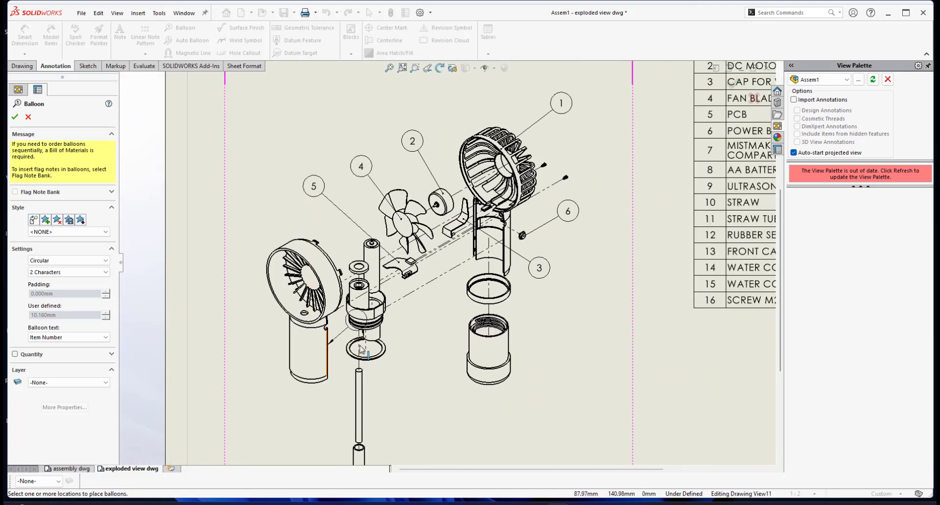
pyautogui.scroll(-2, 405, 320)
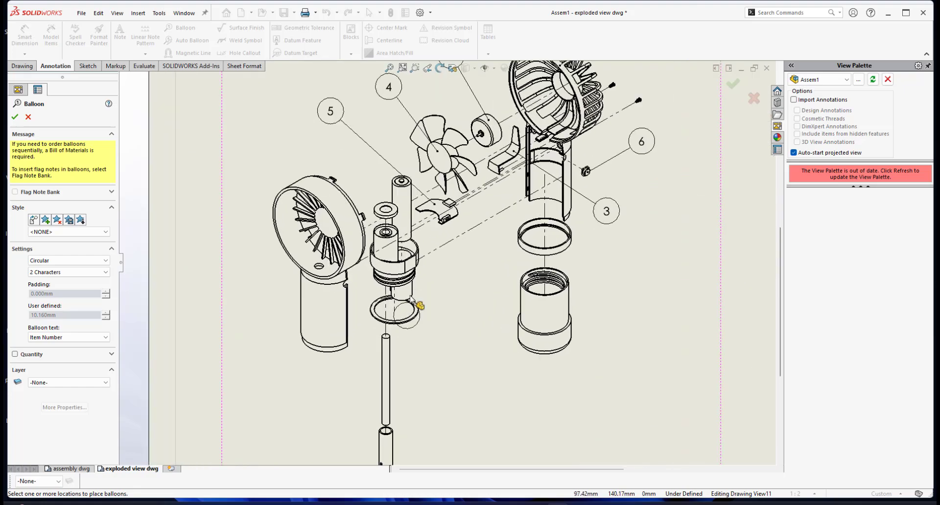
pyautogui.click(409, 264)
pyautogui.click(471, 336)
# - Add an item-number balloon to the AA battery, placed to the lower left of the PCB's balloon
pyautogui.scroll(4, 472, 336)
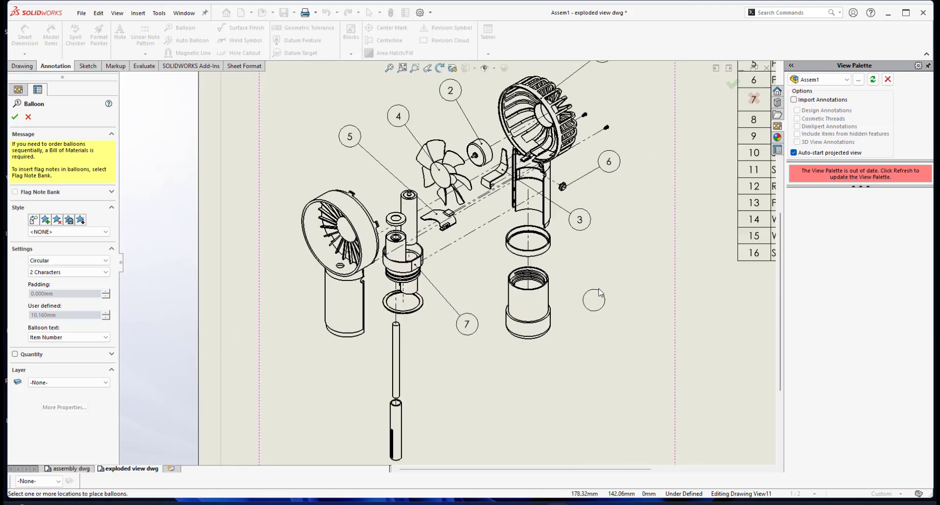
pyautogui.scroll(-1, 715, 164)
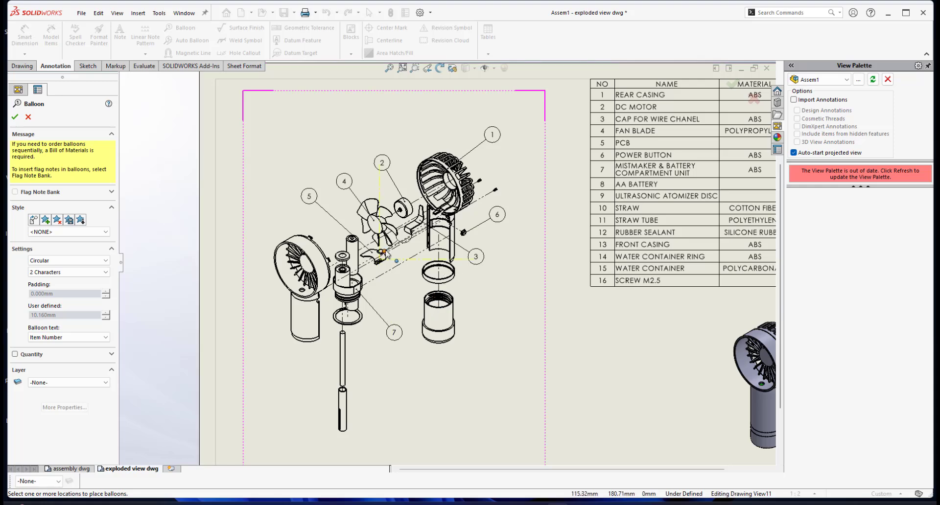
pyautogui.scroll(-2, 354, 243)
pyautogui.click(376, 262)
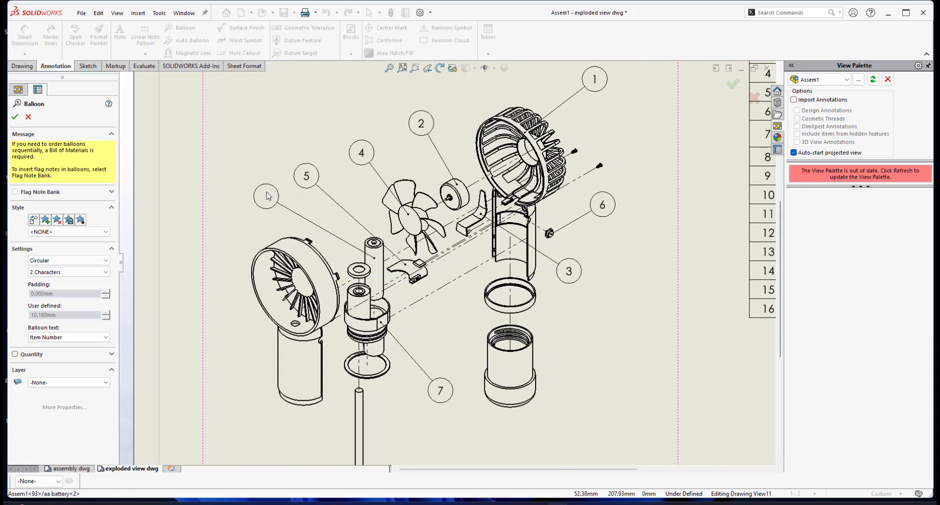
pyautogui.click(268, 197)
# - Attach an item-number balloon to the ultrasonic atomizer disc, placed to the lower left of the AA battery's balloon
pyautogui.scroll(2, 446, 263)
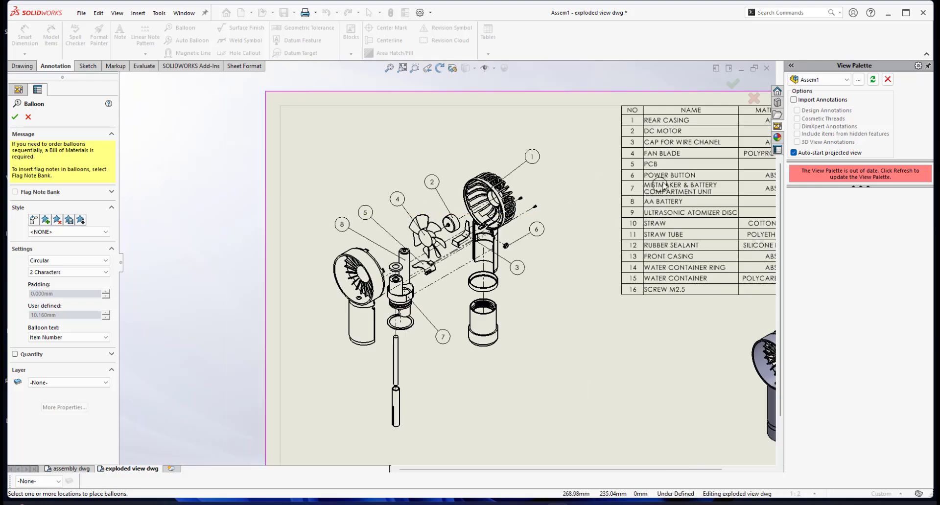
pyautogui.scroll(-4, 382, 257)
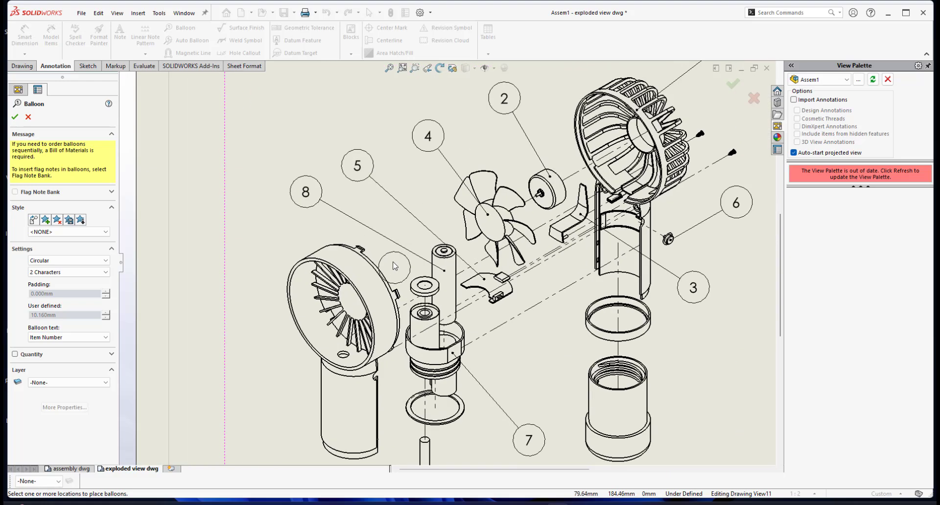
pyautogui.scroll(-2, 396, 266)
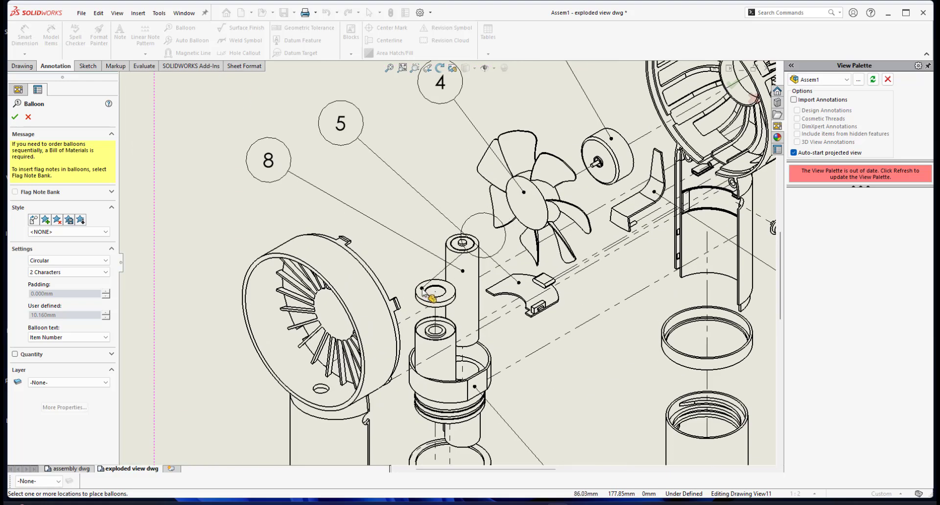
pyautogui.click(422, 288)
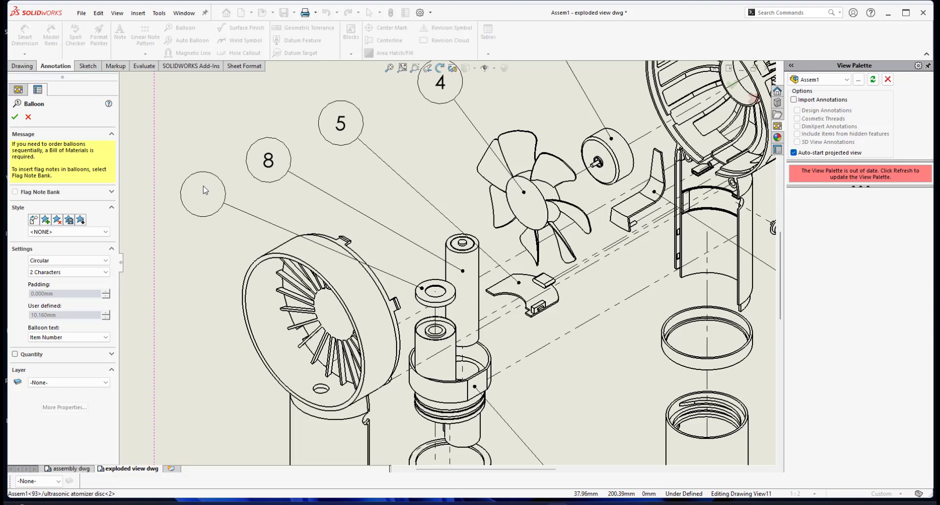
pyautogui.click(203, 192)
# - Attach item-number balloons to the straw and the straw tube, each placed just to the right of its part
pyautogui.scroll(5, 440, 211)
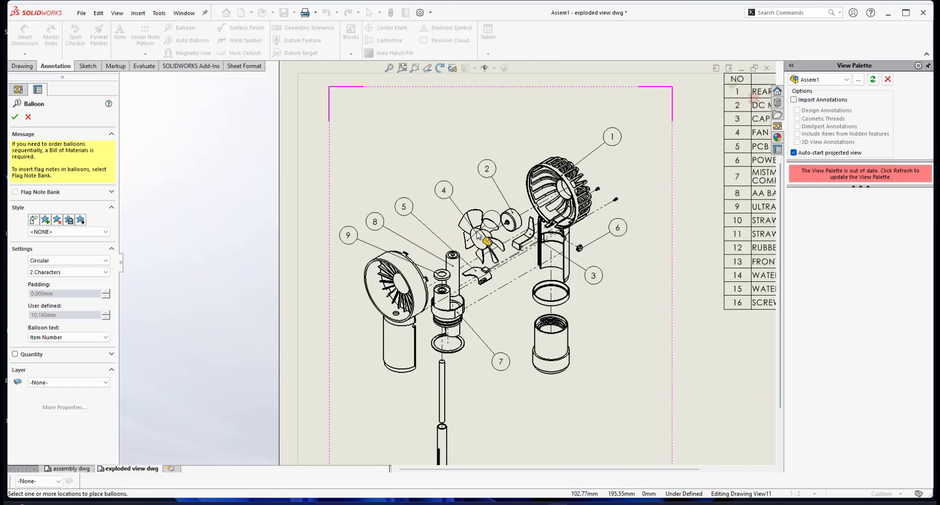
pyautogui.scroll(3, 477, 235)
pyautogui.scroll(-2, 625, 236)
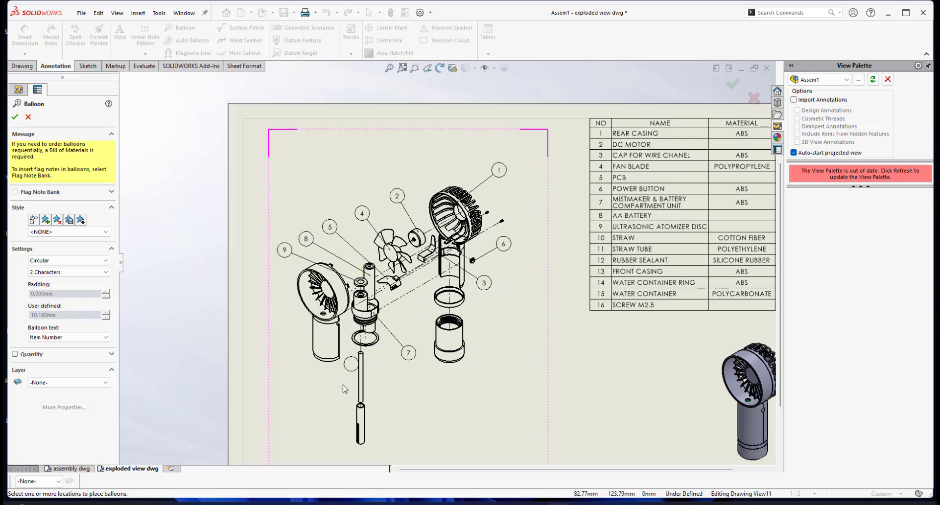
pyautogui.scroll(-2, 371, 379)
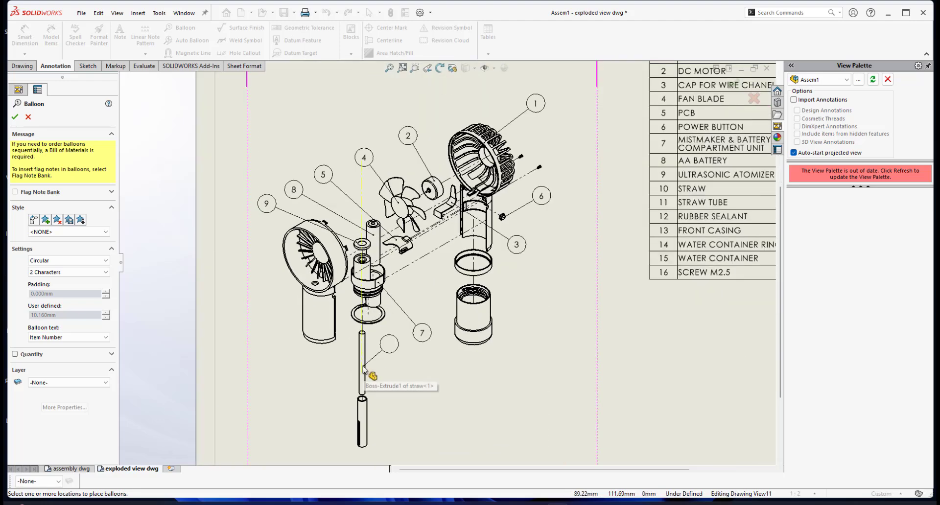
pyautogui.click(363, 368)
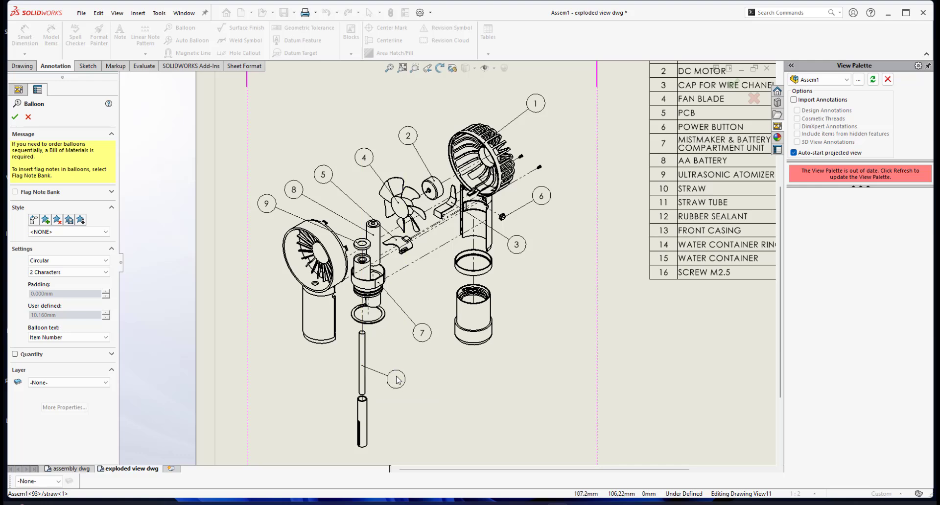
pyautogui.click(397, 380)
pyautogui.click(366, 417)
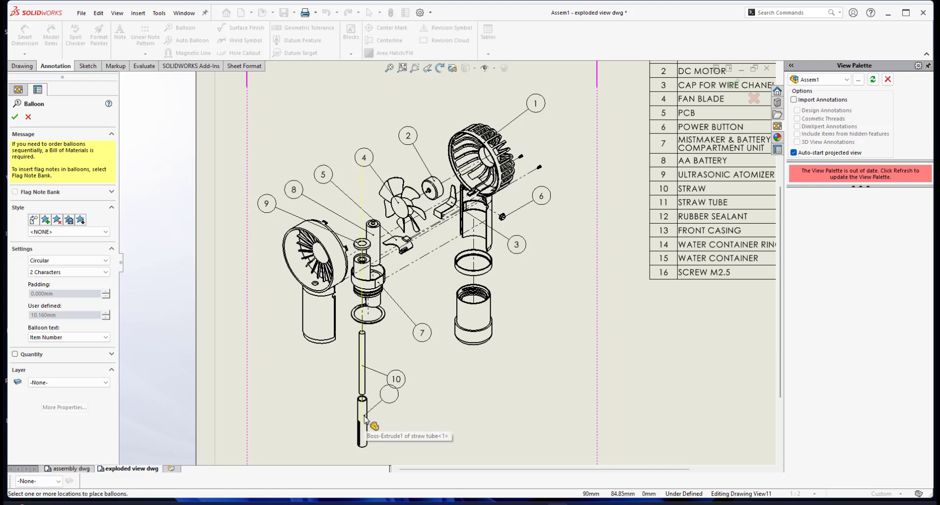
pyautogui.click(396, 419)
# - Add an item-number balloon to the rubber sealant ring, placed below and to the left of it
pyautogui.press('f')
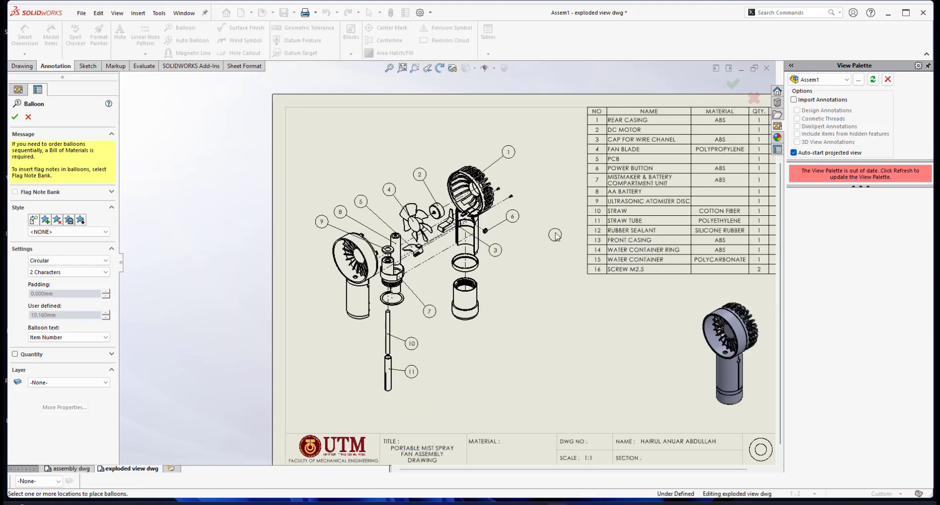
pyautogui.scroll(-5, 621, 237)
pyautogui.scroll(-3, 343, 328)
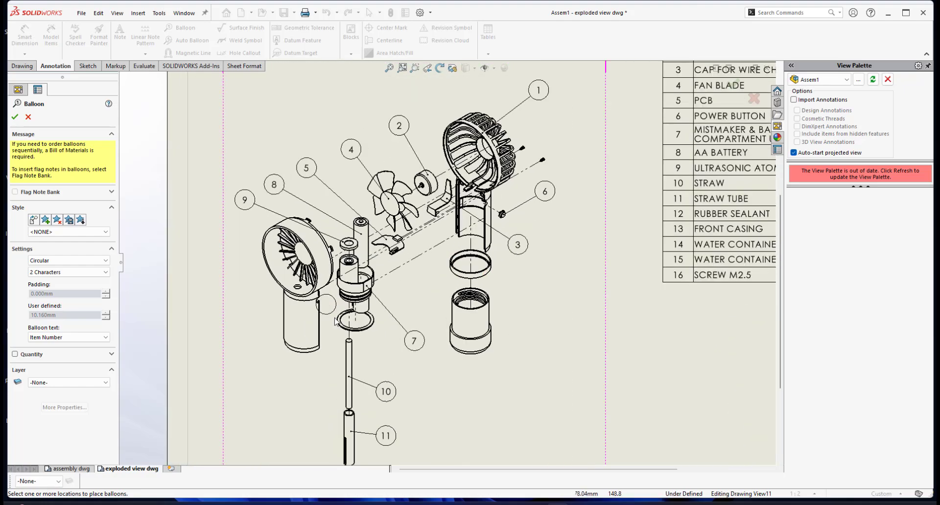
pyautogui.scroll(-2, 389, 329)
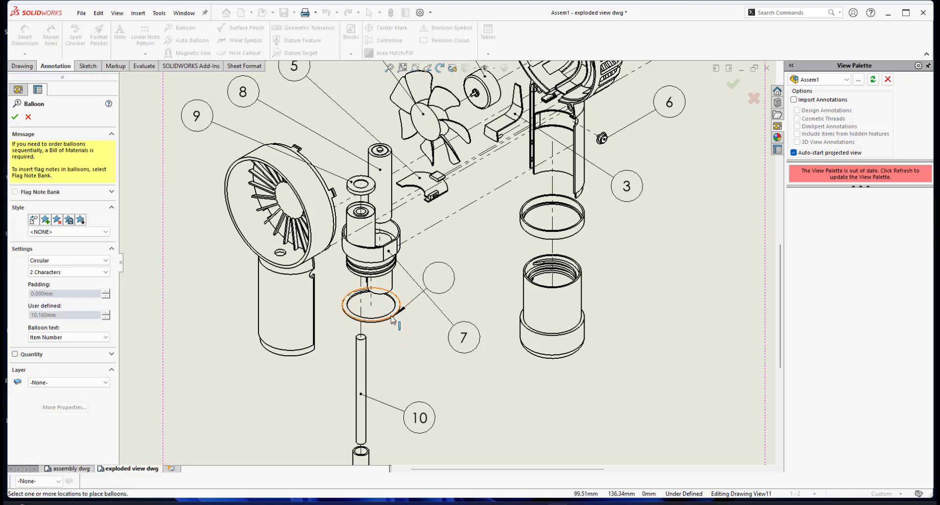
pyautogui.scroll(-1, 338, 365)
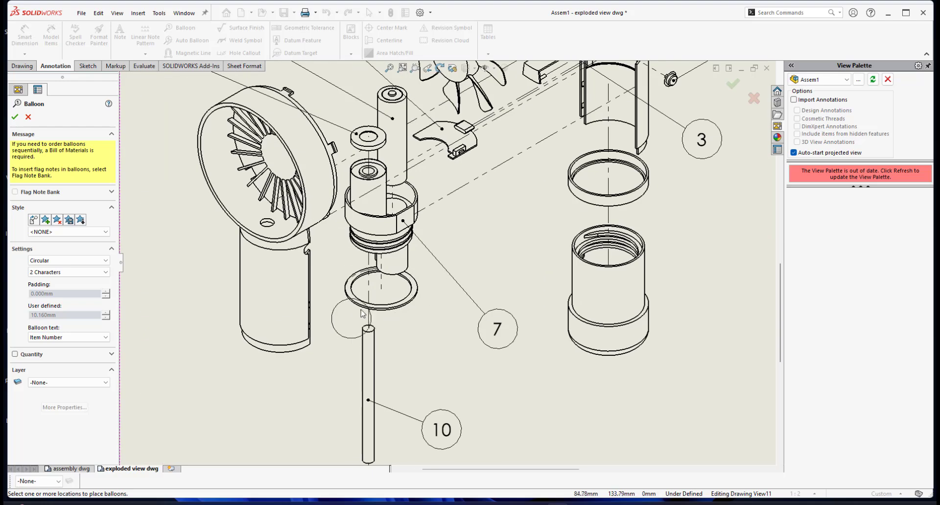
pyautogui.click(358, 306)
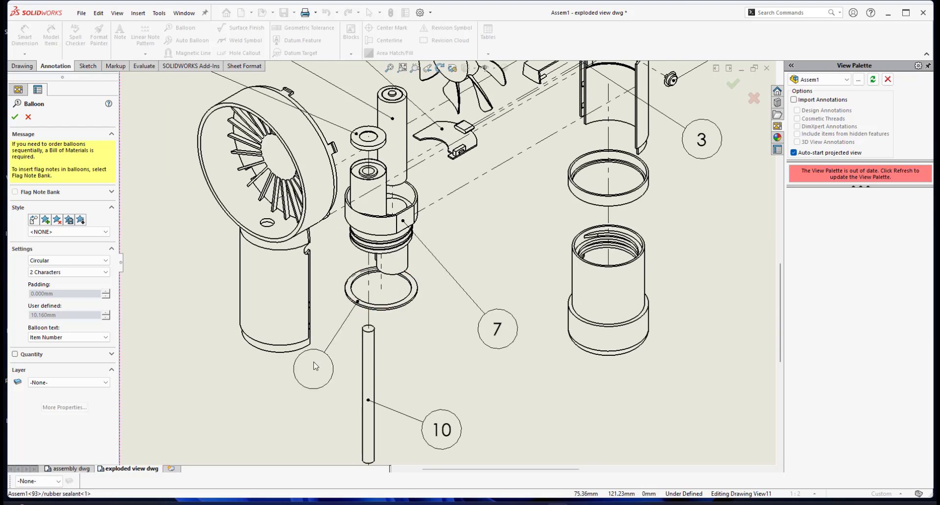
pyautogui.scroll(2, 333, 363)
pyautogui.click(346, 351)
# - Attach an item-number balloon to the front casing's handle, placed to its lower left
pyautogui.scroll(3, 489, 293)
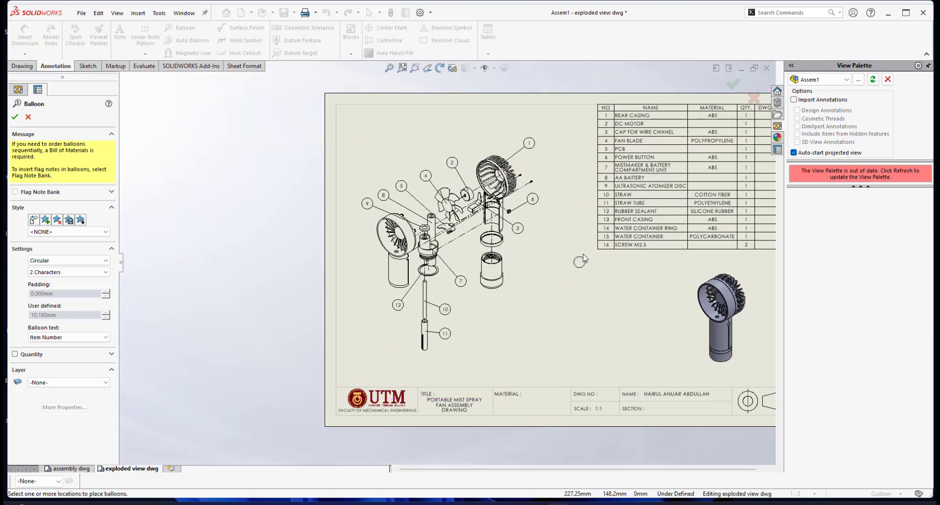
pyautogui.scroll(-2, 629, 237)
pyautogui.scroll(-1, 310, 290)
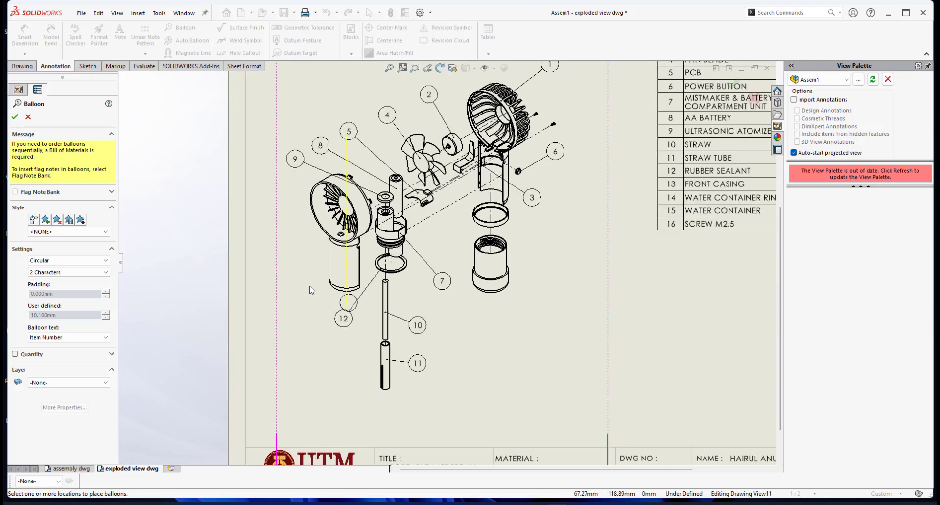
pyautogui.click(337, 261)
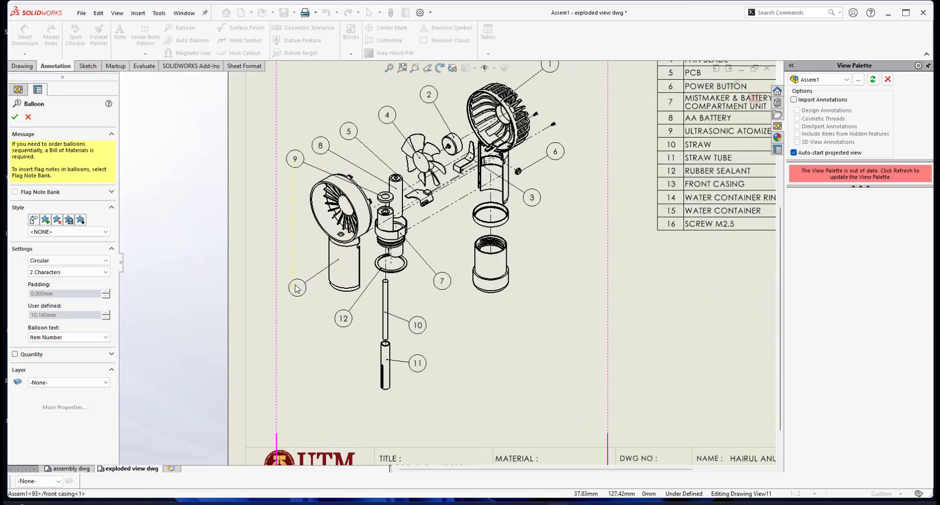
# - Attach an item-number balloon to the water container, placed to its lower right
pyautogui.scroll(3, 513, 238)
pyautogui.scroll(-2, 612, 237)
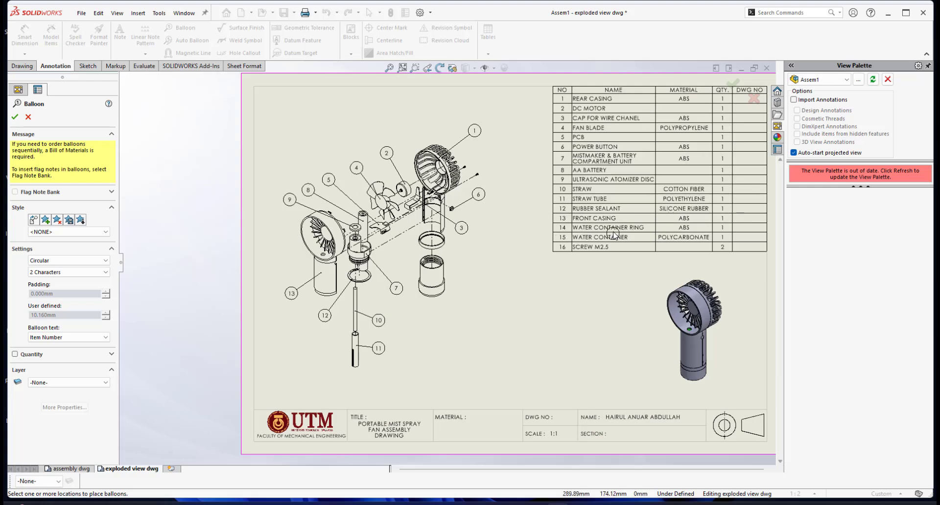
pyautogui.scroll(-1, 323, 324)
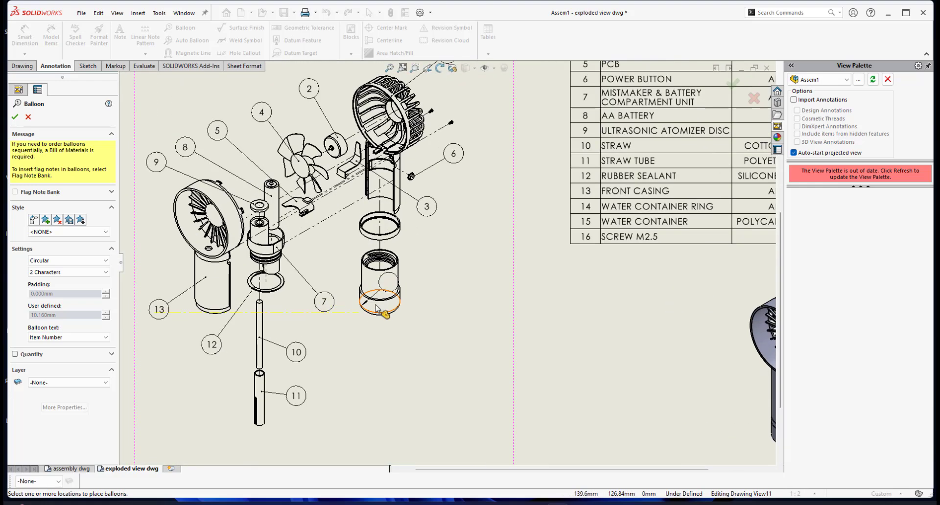
pyautogui.click(370, 295)
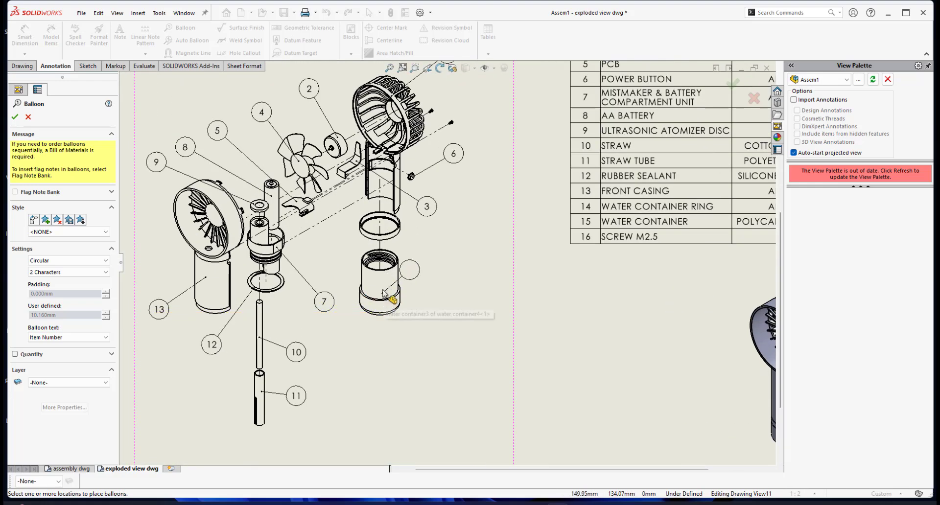
pyautogui.click(430, 318)
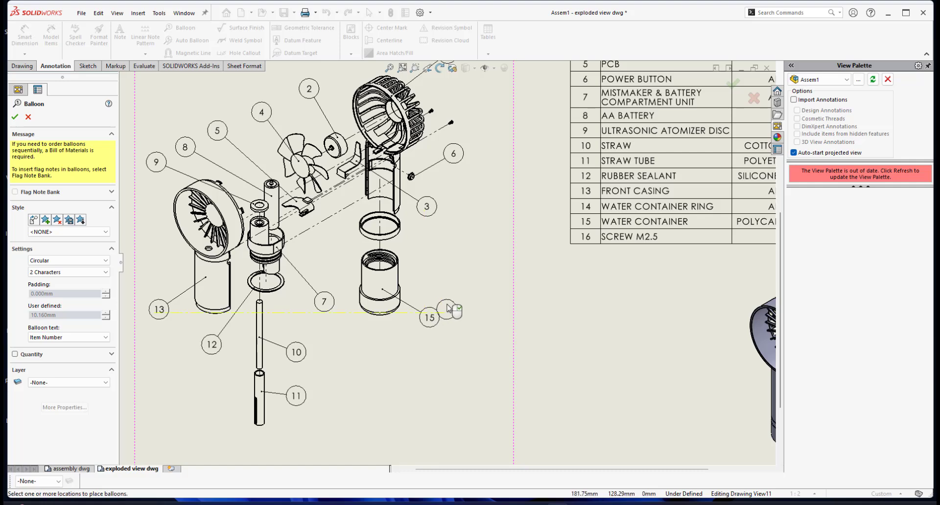
# - Add an item-number balloon to the water container ring, placed directly above the water container's balloon
pyautogui.scroll(-2, 282, 252)
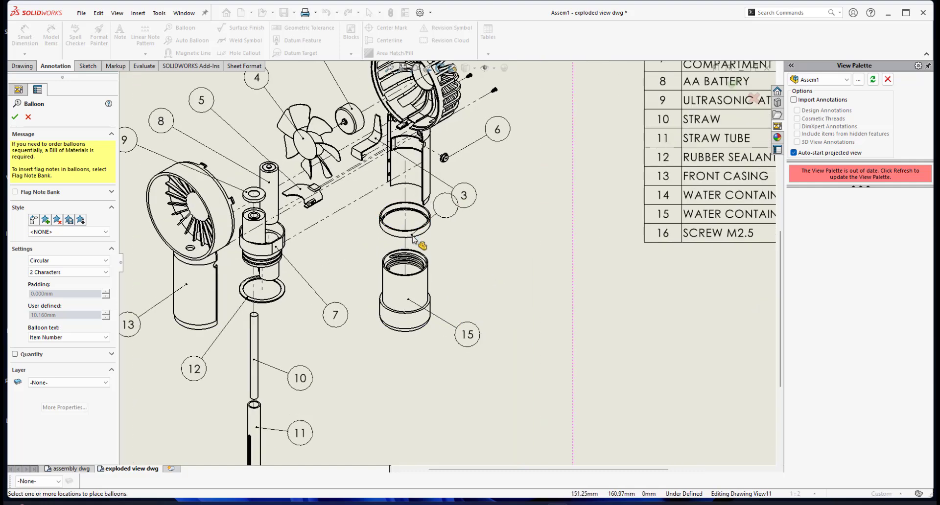
pyautogui.click(413, 234)
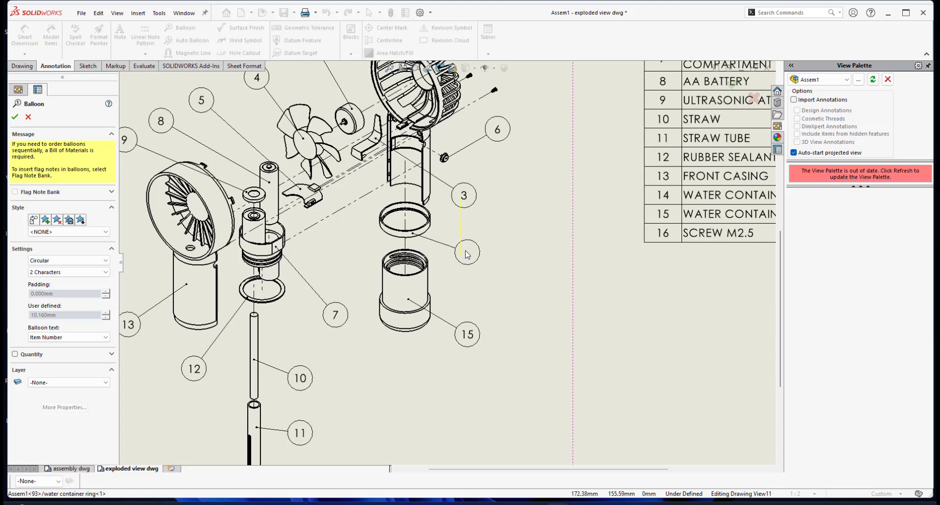
pyautogui.click(467, 260)
# - Attach an item-number balloon to the lower M2.5 screw, placed to its upper right, and finish the ballooning
pyautogui.press('f')
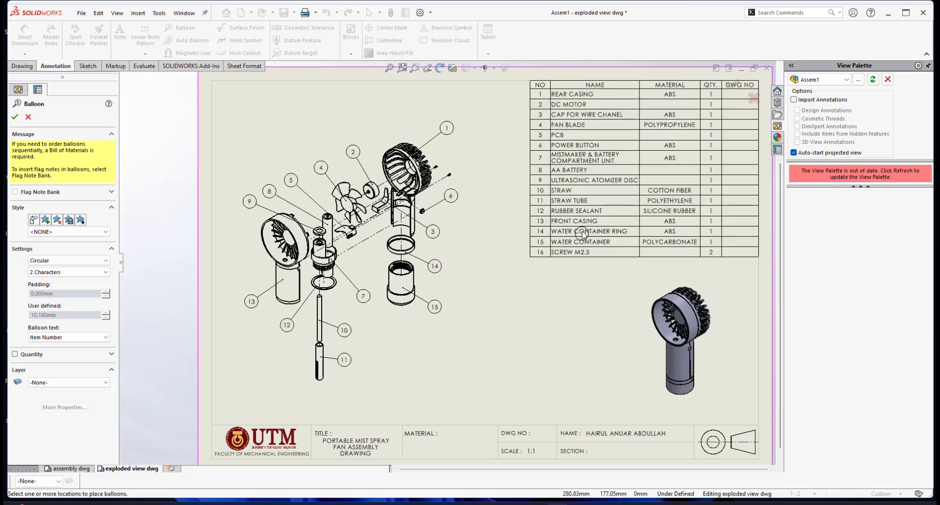
pyautogui.scroll(-5, 431, 233)
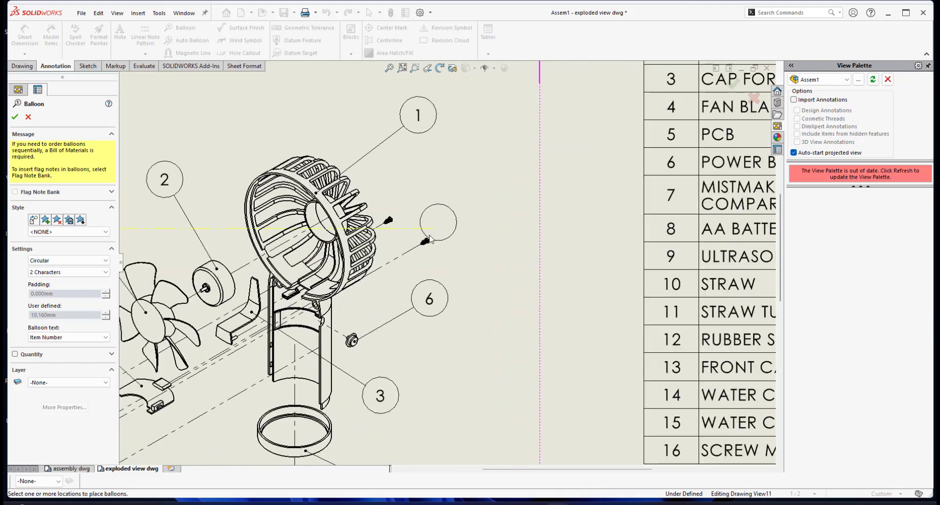
pyautogui.scroll(-6, 430, 239)
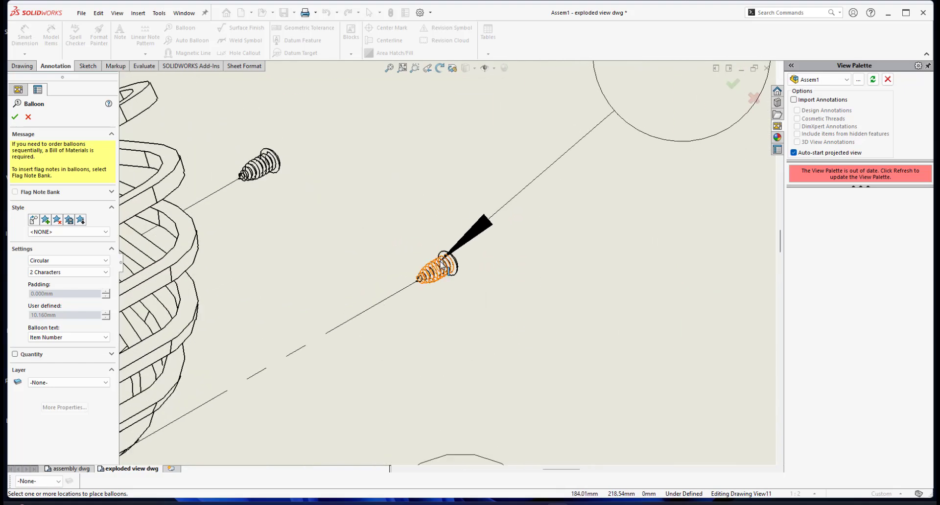
pyautogui.scroll(-2, 442, 264)
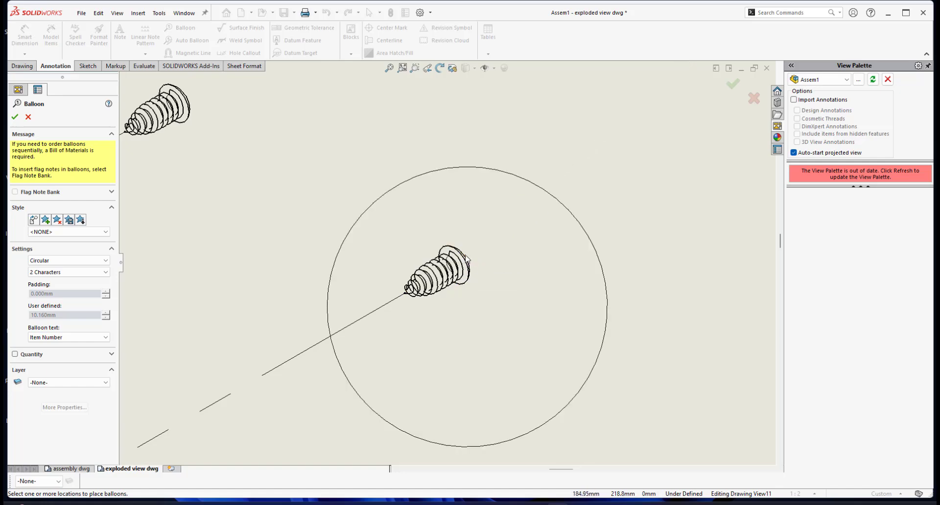
pyautogui.scroll(-6, 469, 260)
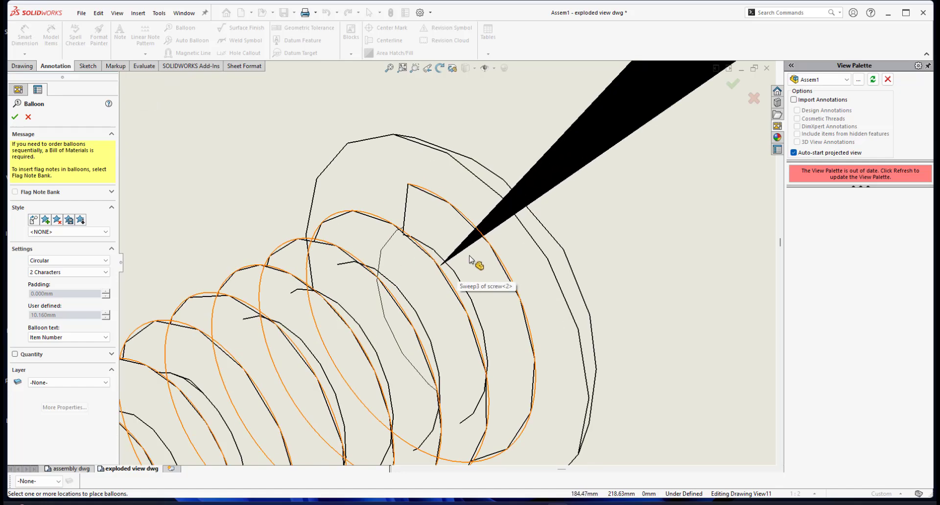
pyautogui.click(465, 254)
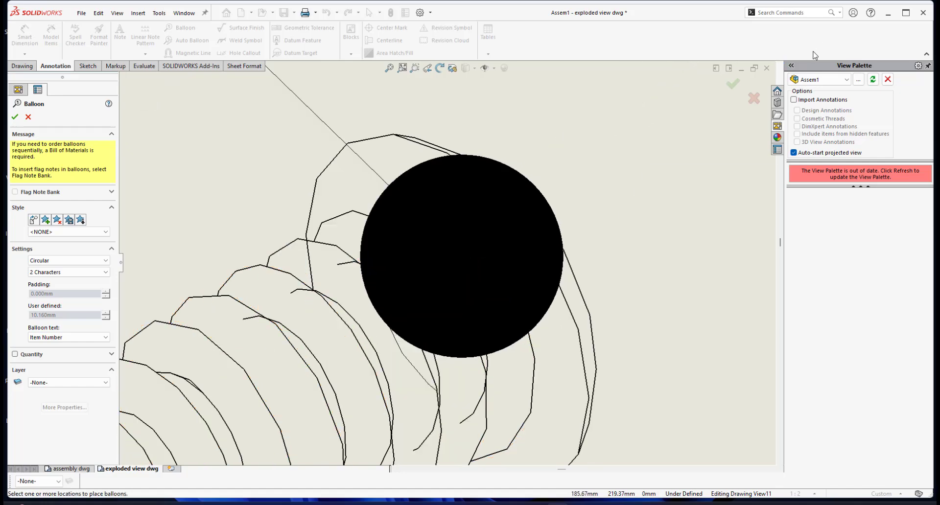
pyautogui.scroll(8, 510, 193)
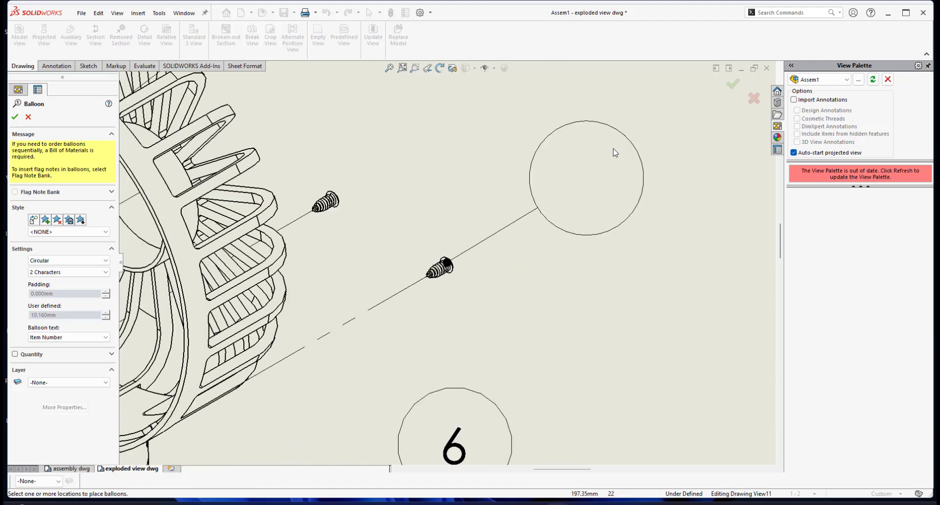
pyautogui.scroll(3, 519, 169)
pyautogui.click(536, 160)
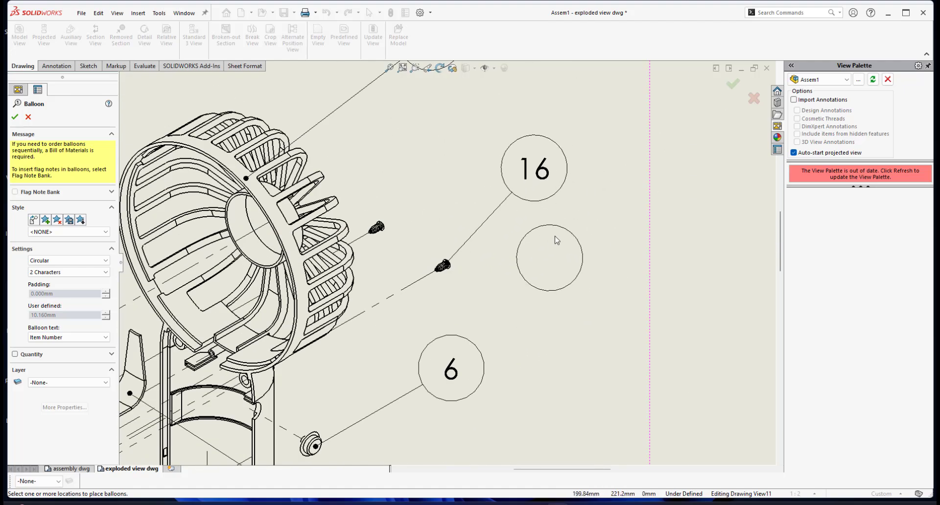
pyautogui.scroll(6, 556, 240)
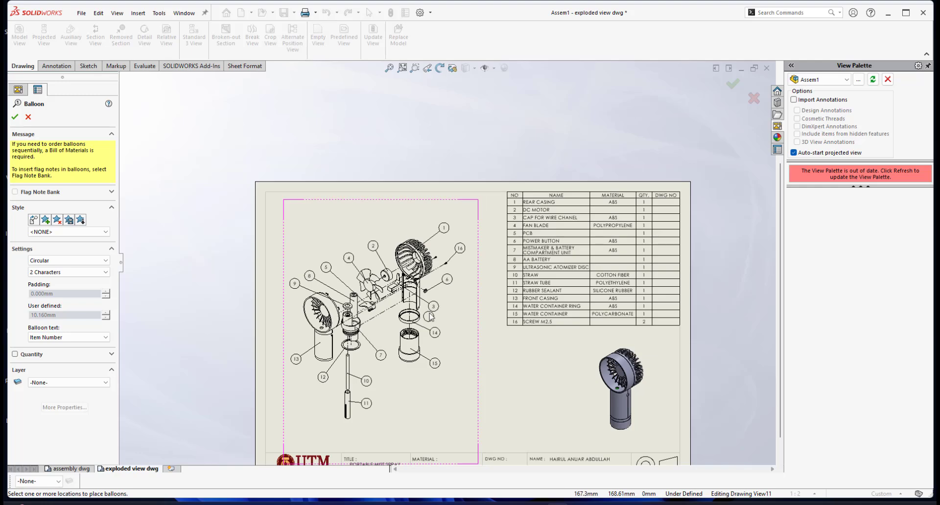
pyautogui.click(15, 117)
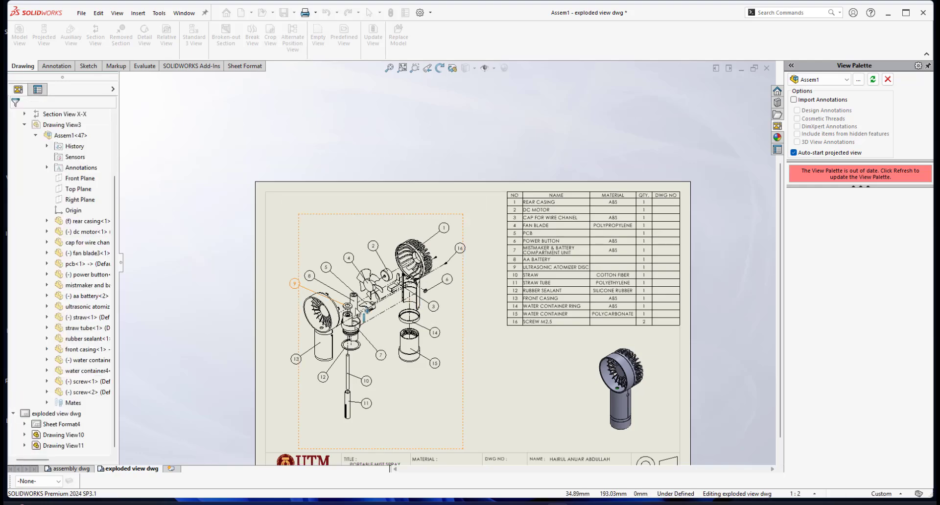
pyautogui.scroll(-2, 431, 318)
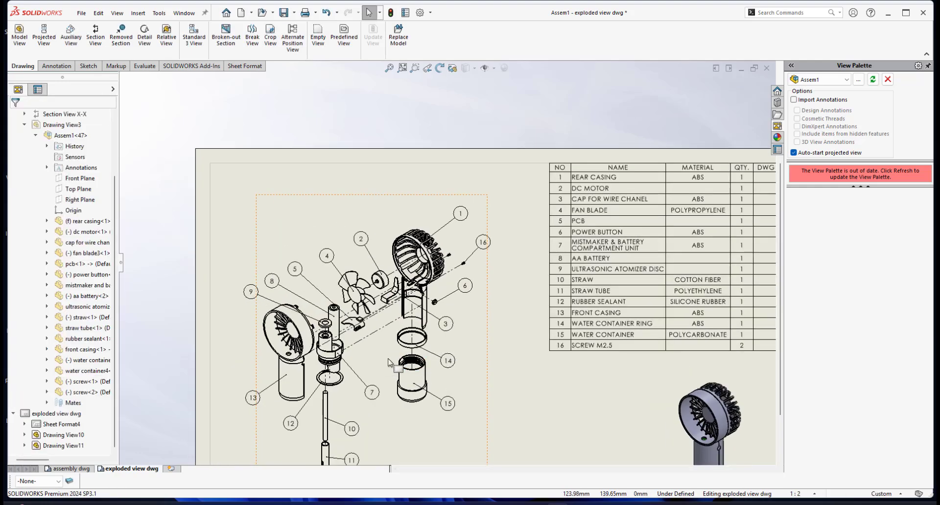
pyautogui.scroll(2, 455, 319)
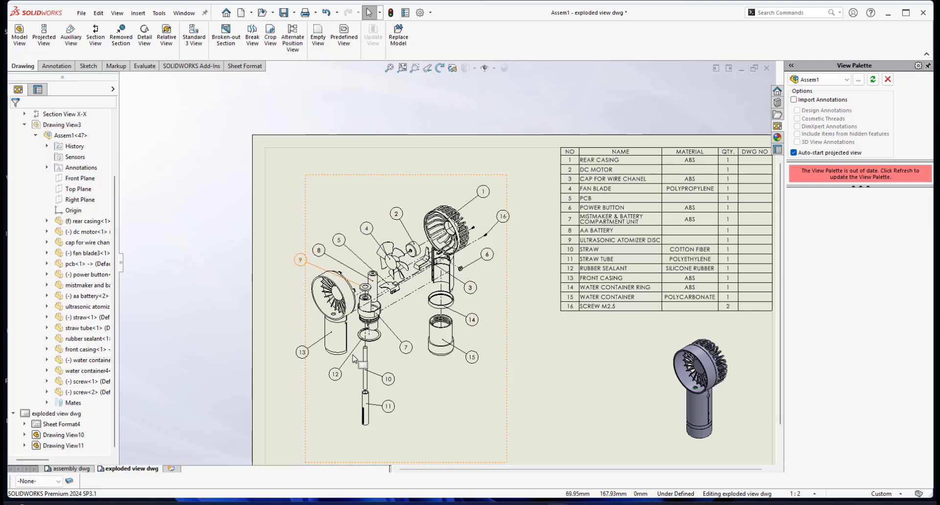
# - Shift the PCB and AA battery balloons slightly up and to the right, in line with the fan blade's balloon
pyautogui.click(394, 341)
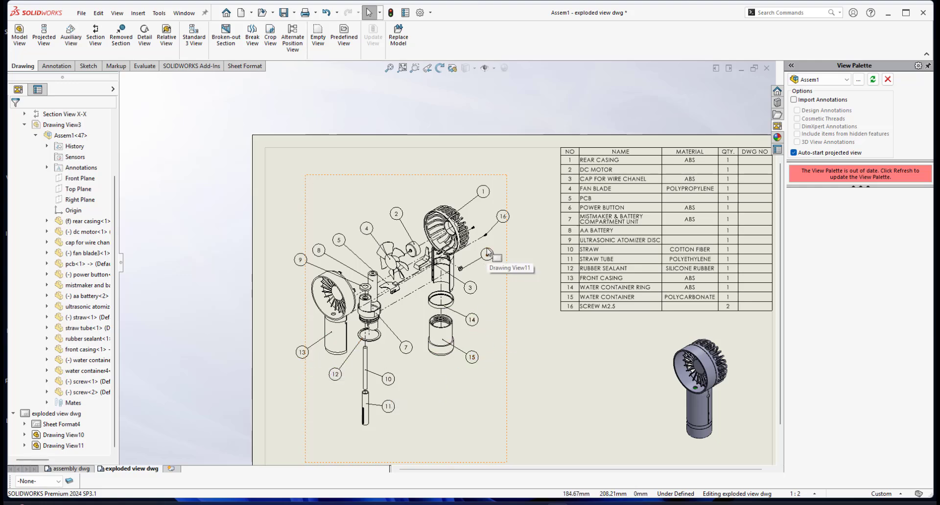
pyautogui.scroll(-4, 491, 233)
pyautogui.scroll(5, 441, 268)
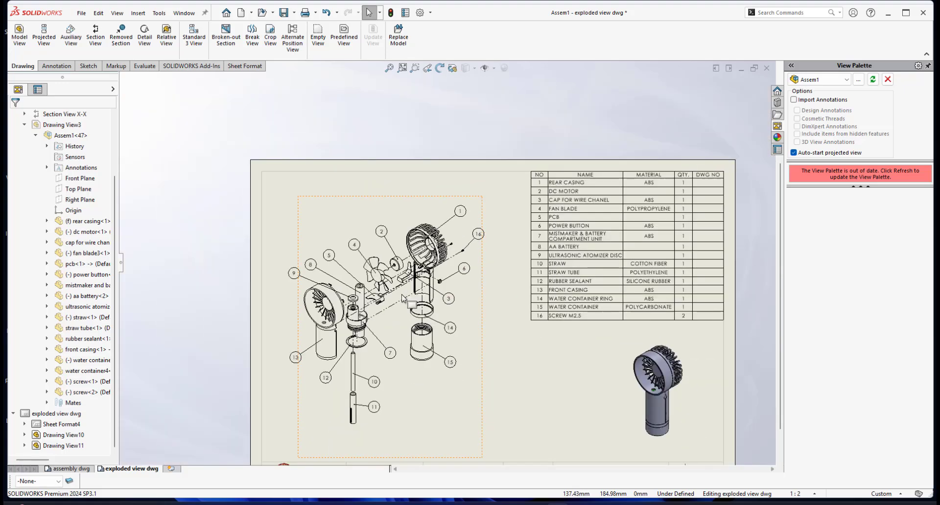
pyautogui.scroll(-2, 404, 300)
pyautogui.scroll(-2, 343, 235)
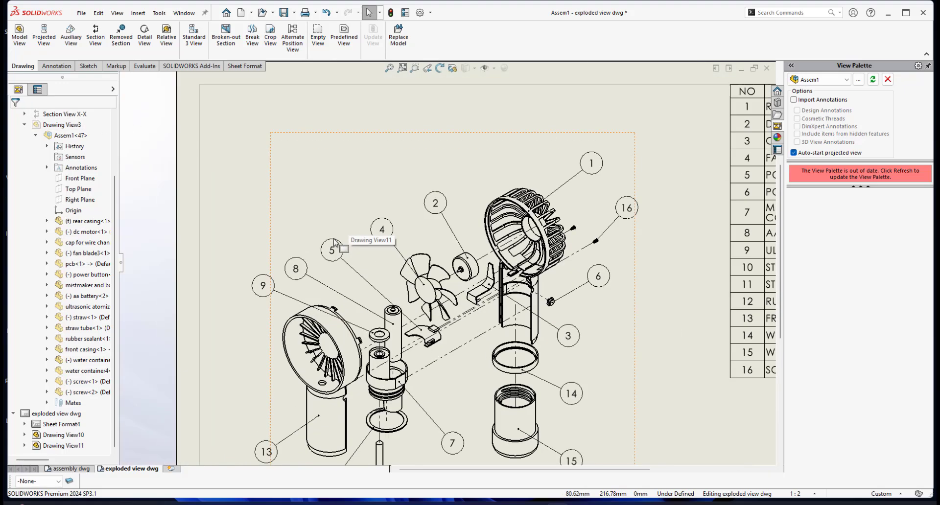
pyautogui.moveTo(341, 248); pyautogui.dragTo(350, 246)
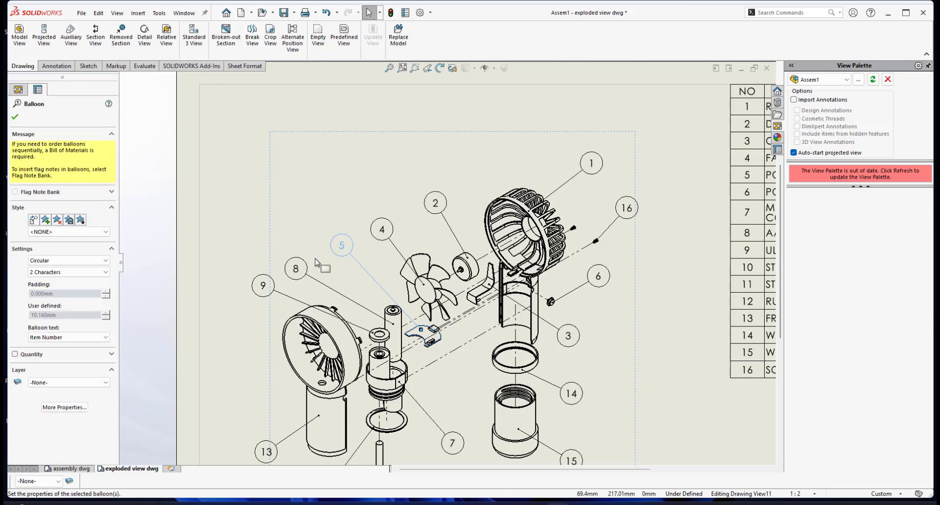
pyautogui.moveTo(304, 265); pyautogui.dragTo(314, 258)
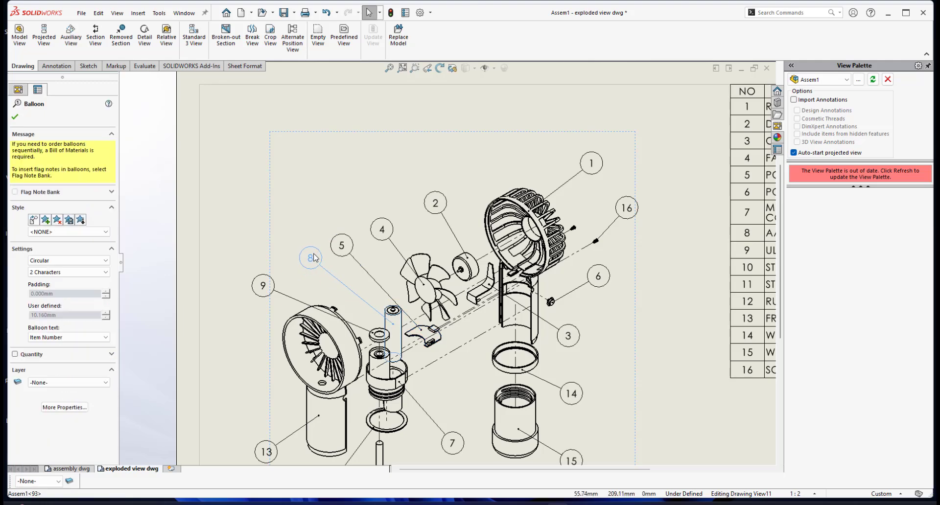
# - Move the ultrasonic atomizer disc's balloon directly above balloon 7 and reattach its leader to the right side of the disc's top face
pyautogui.moveTo(270, 283); pyautogui.dragTo(278, 271)
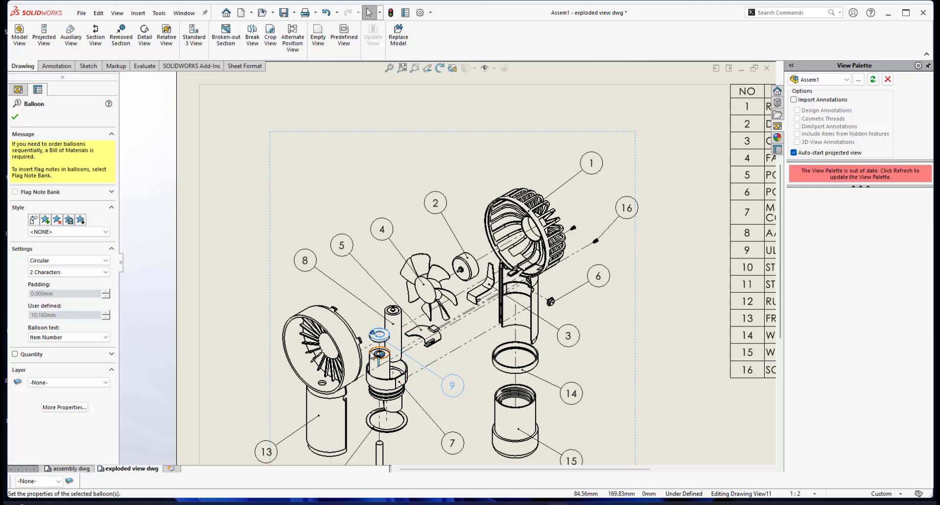
pyautogui.scroll(-5, 367, 374)
pyautogui.scroll(-3, 361, 297)
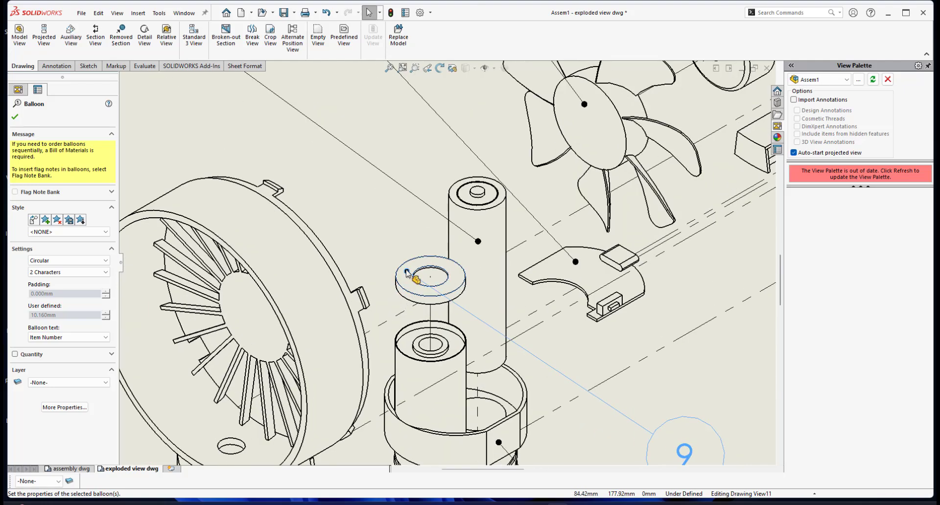
pyautogui.moveTo(407, 271); pyautogui.dragTo(453, 288)
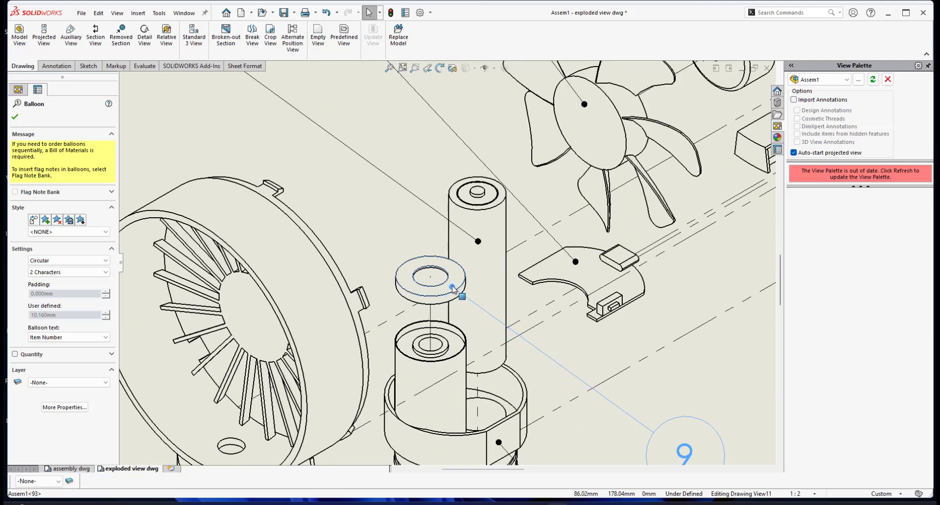
pyautogui.scroll(10, 527, 332)
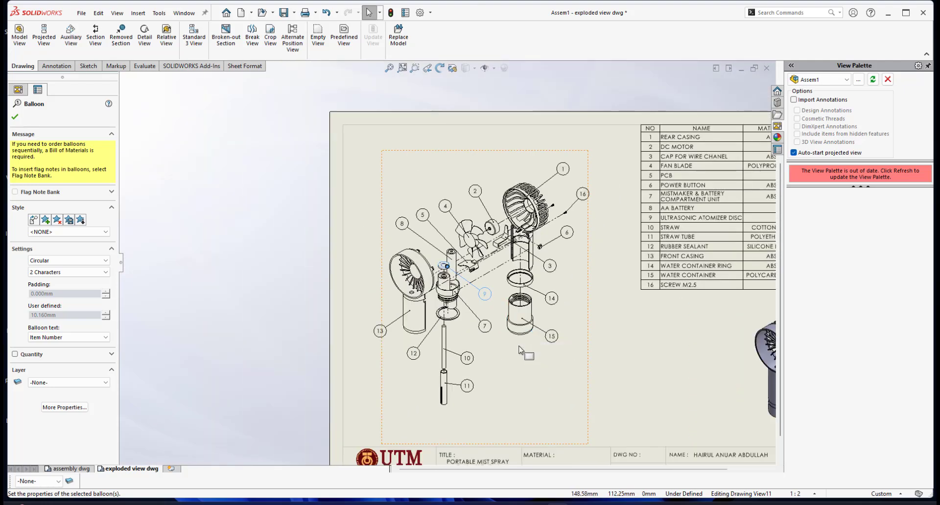
pyautogui.click(17, 118)
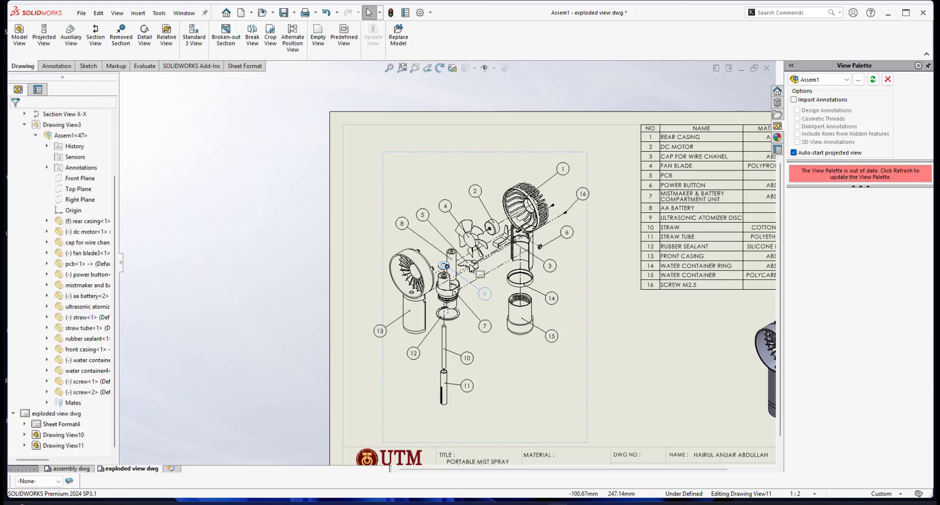
# - Save the exploded view drawing and clear the selection on the sheet
pyautogui.scroll(-1, 548, 262)
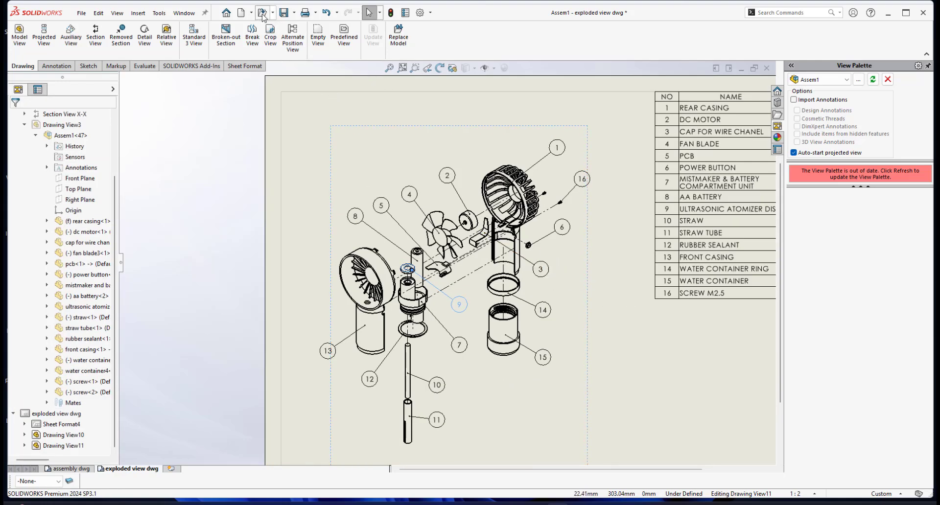
pyautogui.click(283, 13)
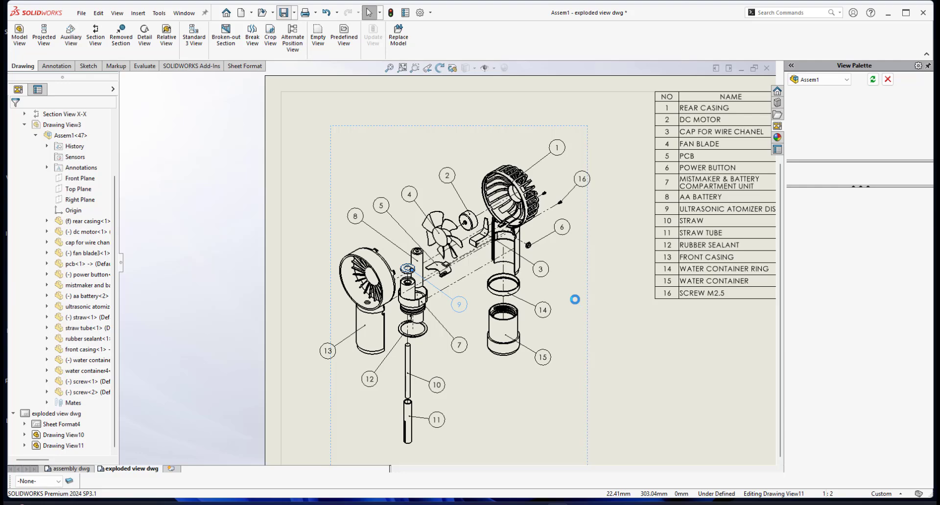
pyautogui.scroll(5, 566, 298)
pyautogui.scroll(-1, 549, 302)
pyautogui.click(560, 303)
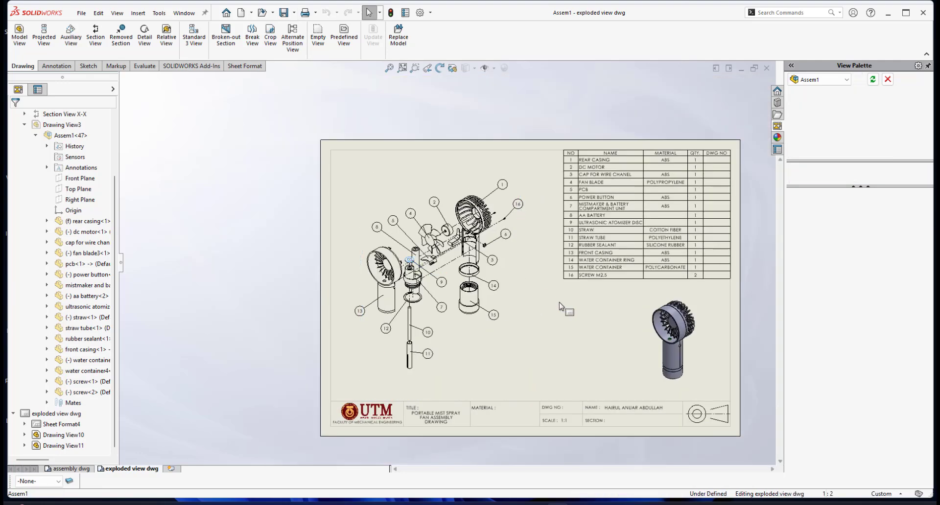
# - Open the exploded view sheet's format for editing at the title block
pyautogui.scroll(-3, 465, 408)
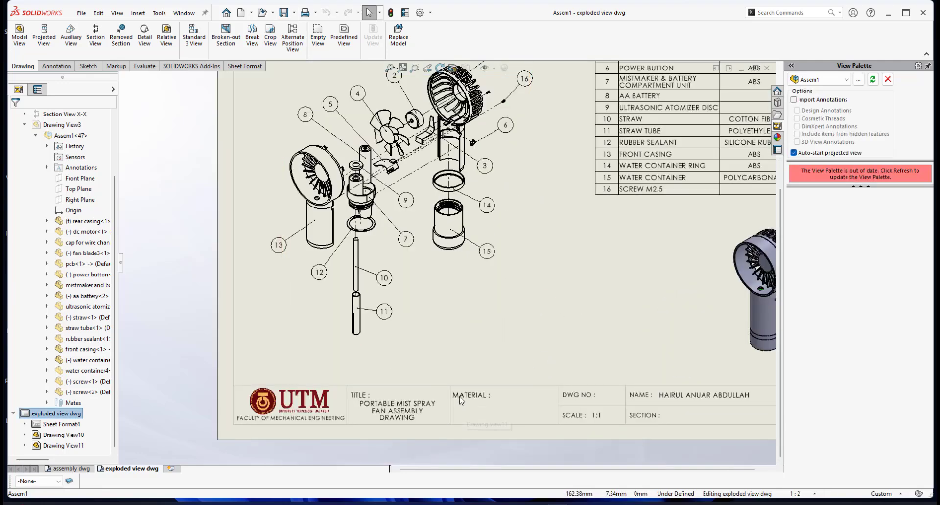
pyautogui.scroll(-2, 459, 334)
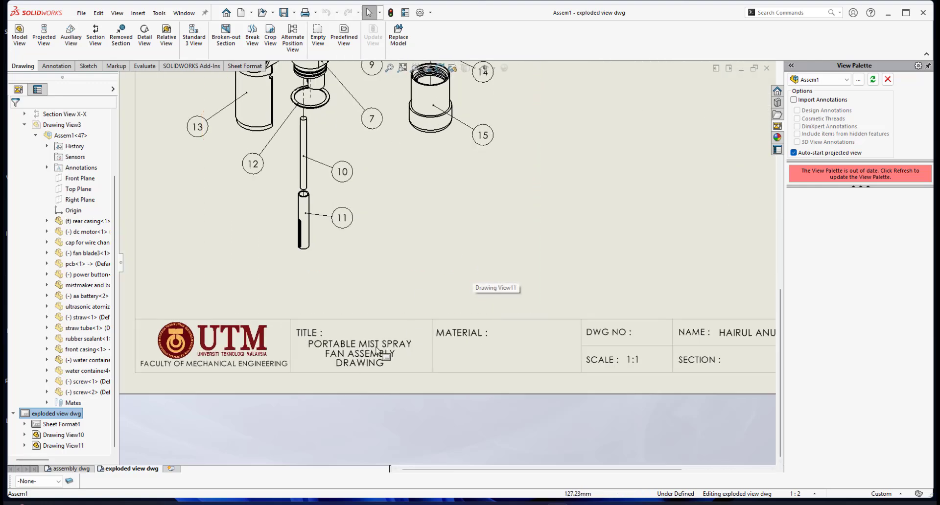
pyautogui.scroll(3, 405, 352)
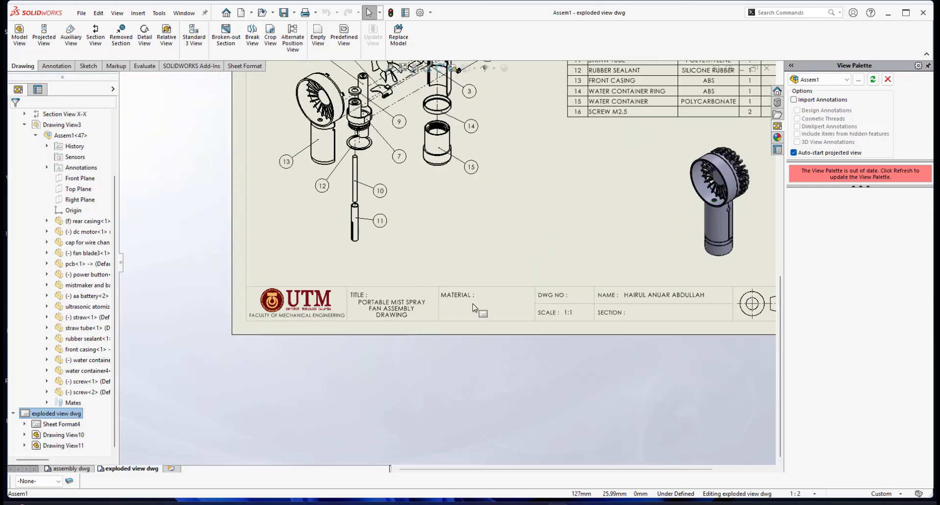
pyautogui.scroll(-4, 343, 289)
pyautogui.rightClick(334, 278)
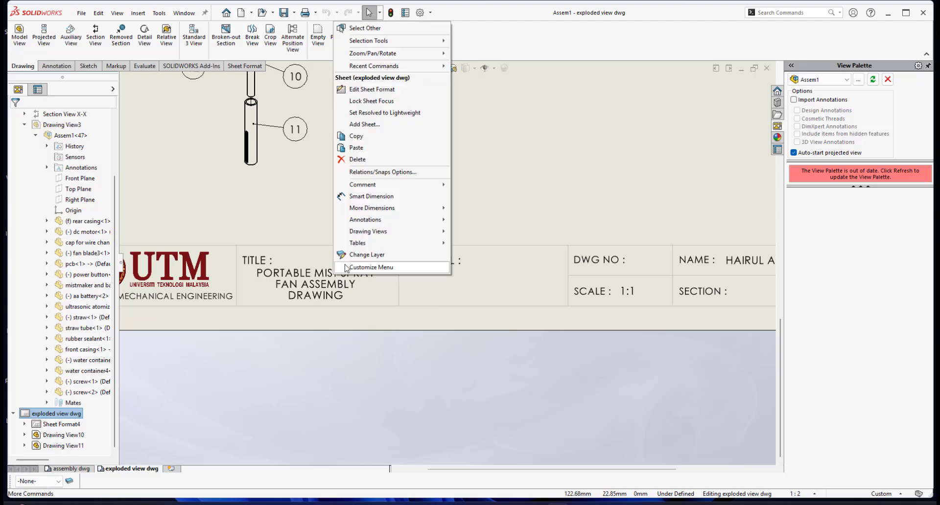
pyautogui.click(371, 90)
pyautogui.scroll(-2, 303, 287)
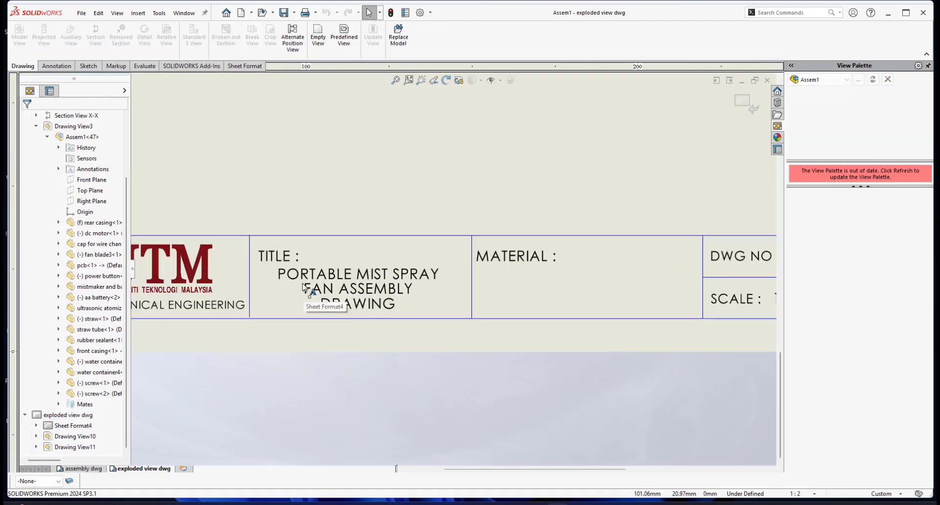
pyautogui.scroll(-1, 303, 286)
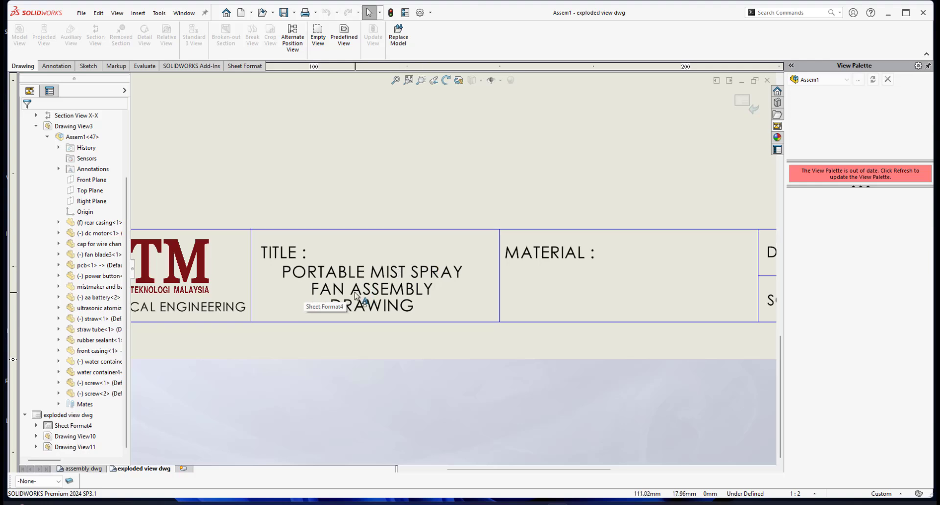
# - Replace the word ASSEMBLY with EXPLODED VIEW in the title note so it reads PORTABLE MIST SPRAY FAN EXPLODED VIEW DRAWING
pyautogui.moveTo(354, 290); pyautogui.dragTo(355, 287)
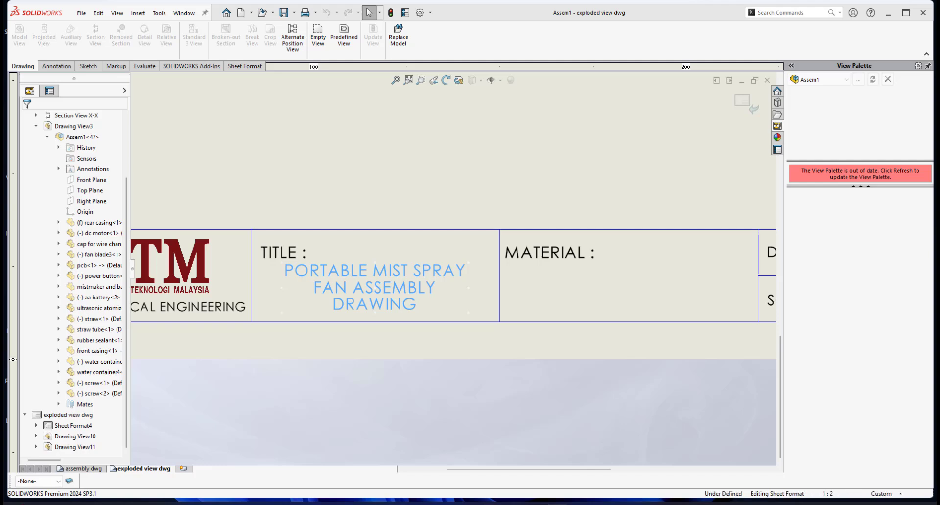
pyautogui.doubleClick(355, 287)
pyautogui.click(355, 287)
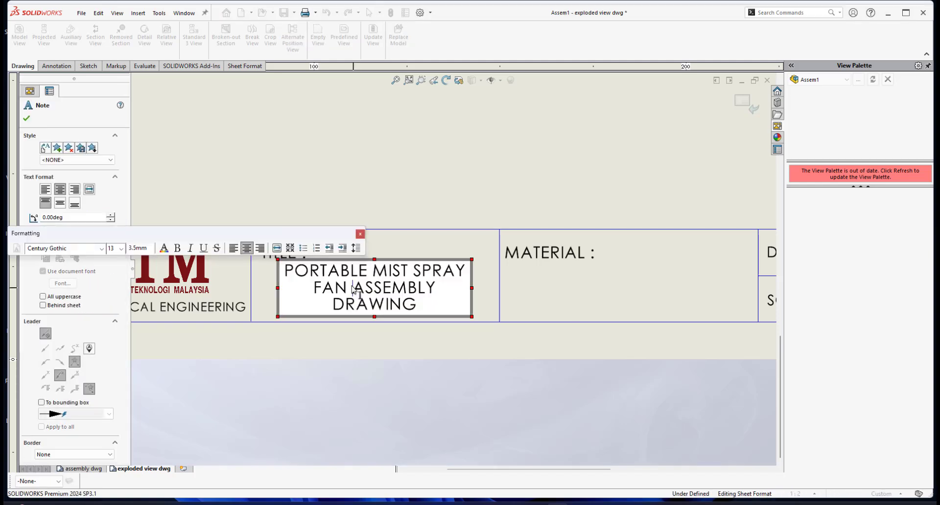
pyautogui.moveTo(356, 289); pyautogui.dragTo(442, 282)
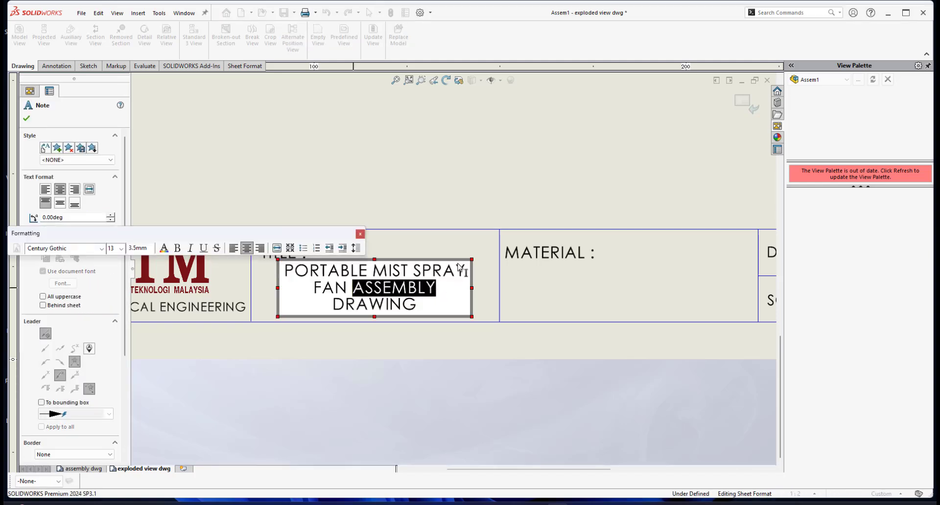
pyautogui.write('EXPLODE')
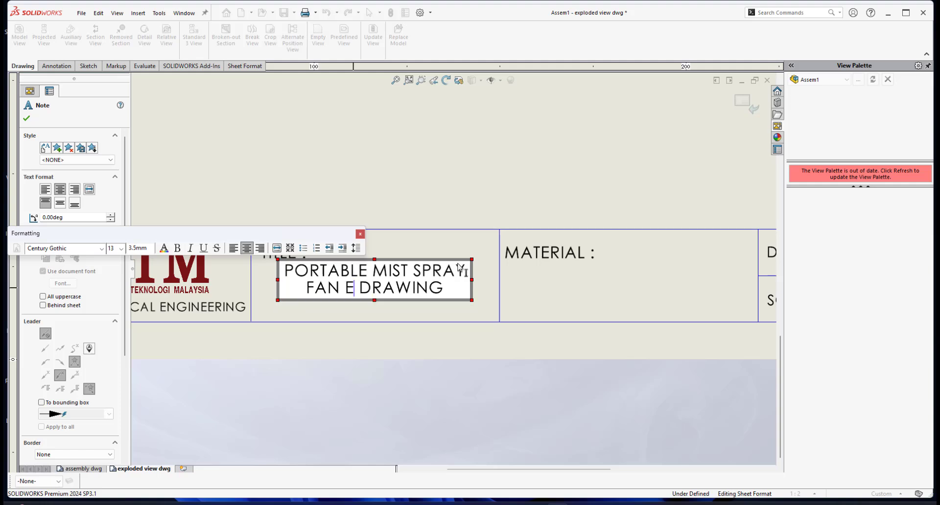
pyautogui.write('D')
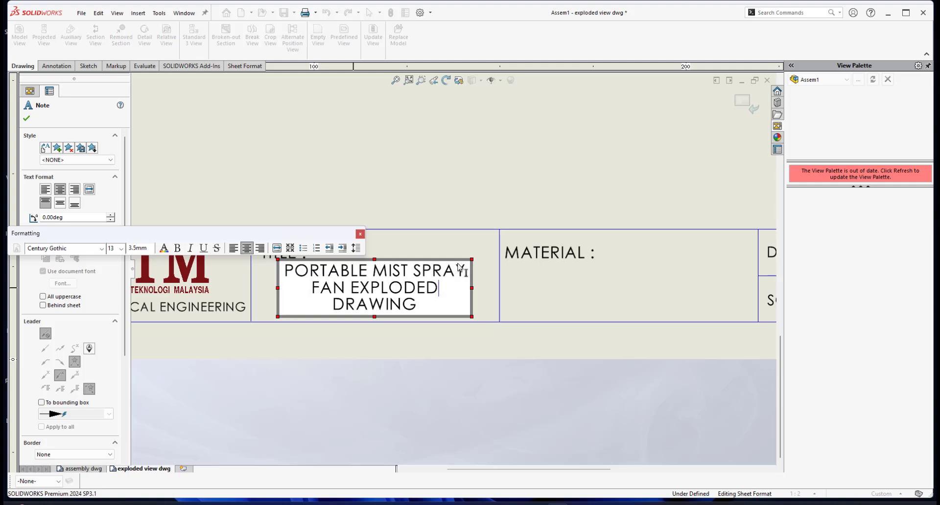
pyautogui.write('VIEW')
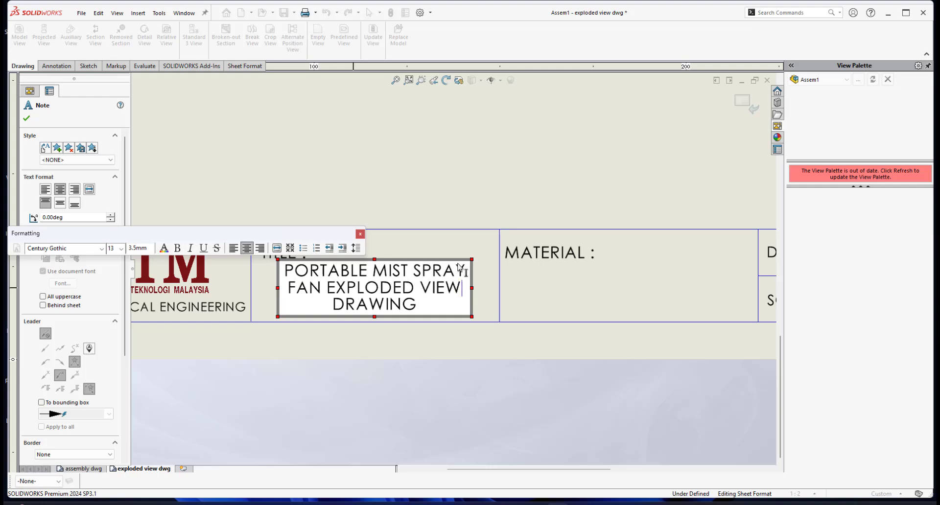
pyautogui.click(31, 117)
# - Change the scale note in the title block to 1:2
pyautogui.scroll(2, 539, 243)
pyautogui.scroll(-1, 553, 249)
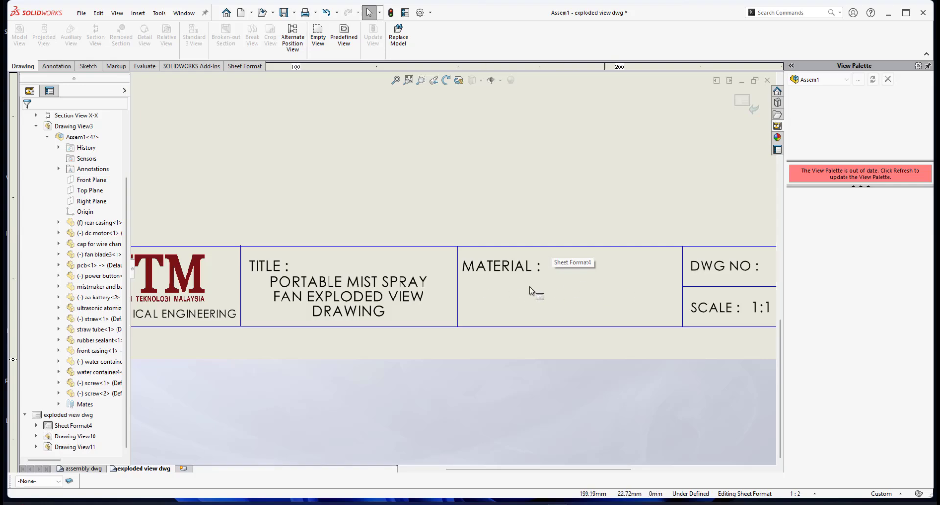
pyautogui.scroll(5, 542, 170)
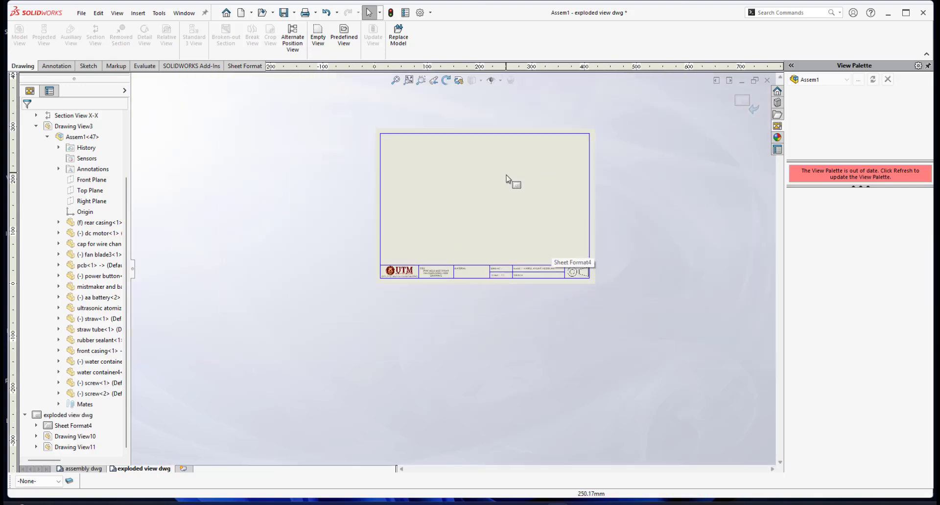
pyautogui.scroll(-6, 496, 235)
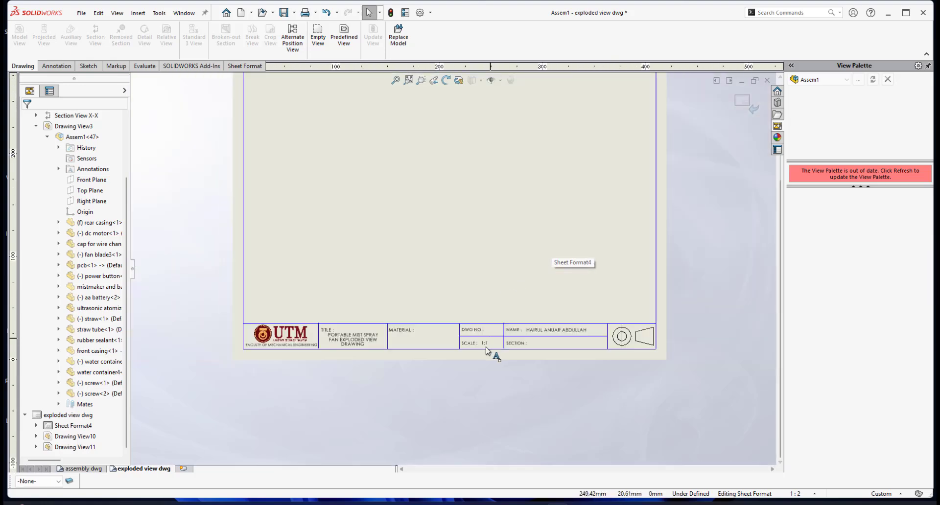
pyautogui.scroll(-2, 470, 334)
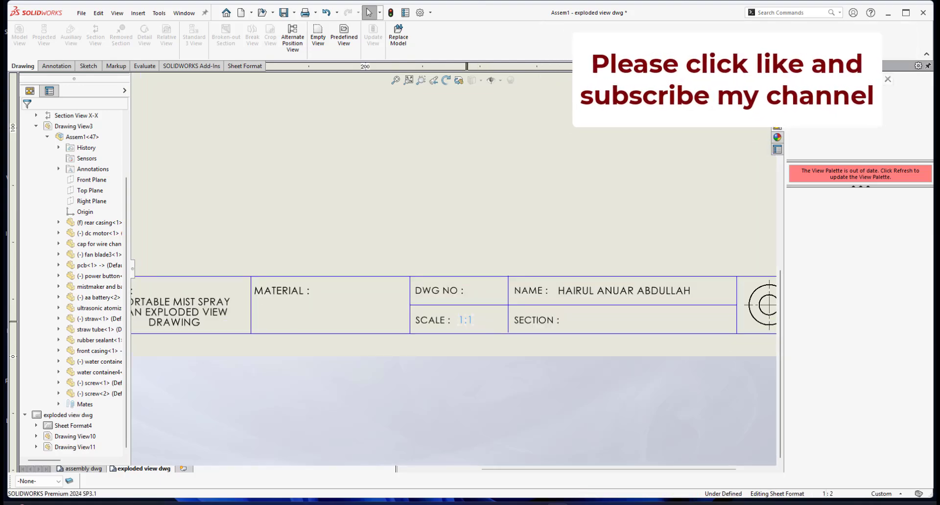
pyautogui.doubleClick(466, 321)
pyautogui.click(468, 322)
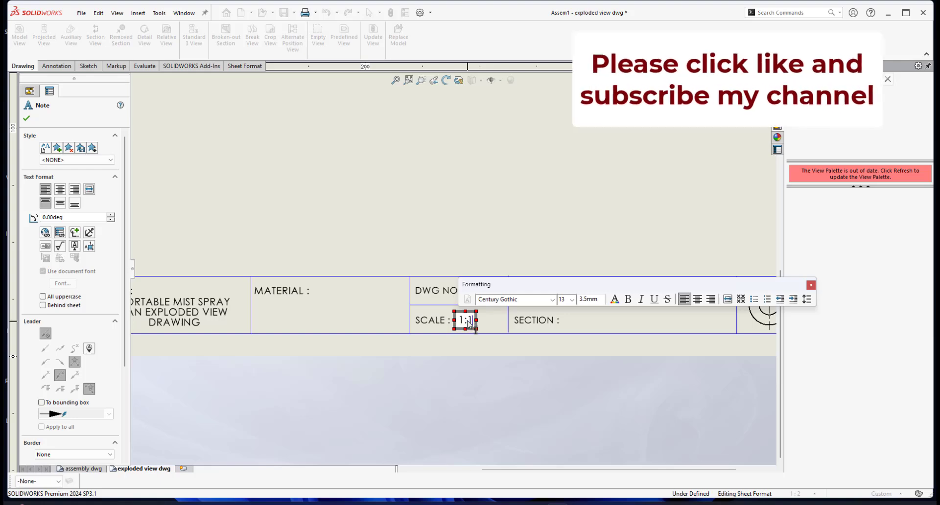
pyautogui.moveTo(467, 321); pyautogui.dragTo(474, 323)
pyautogui.write('2')
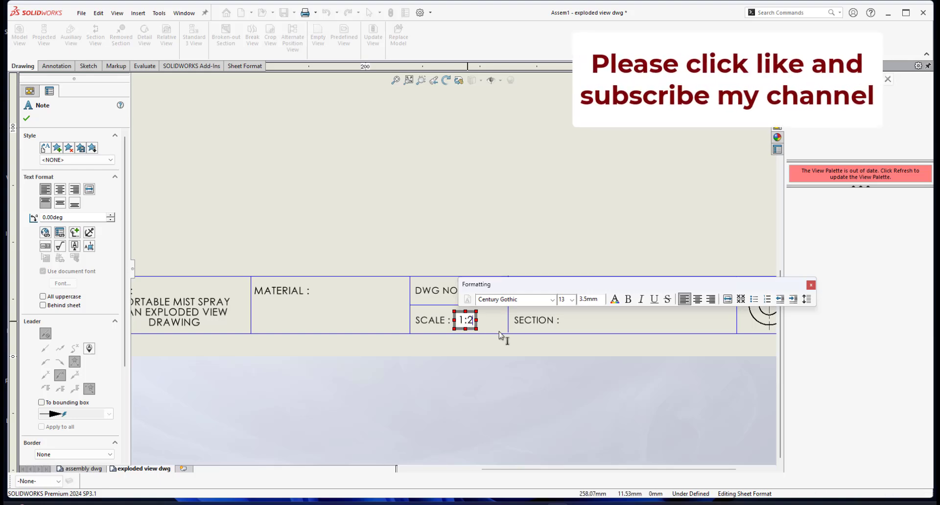
pyautogui.click(503, 338)
# - Finish editing the sheet format and return to the drawing sheet
pyautogui.scroll(1, 564, 282)
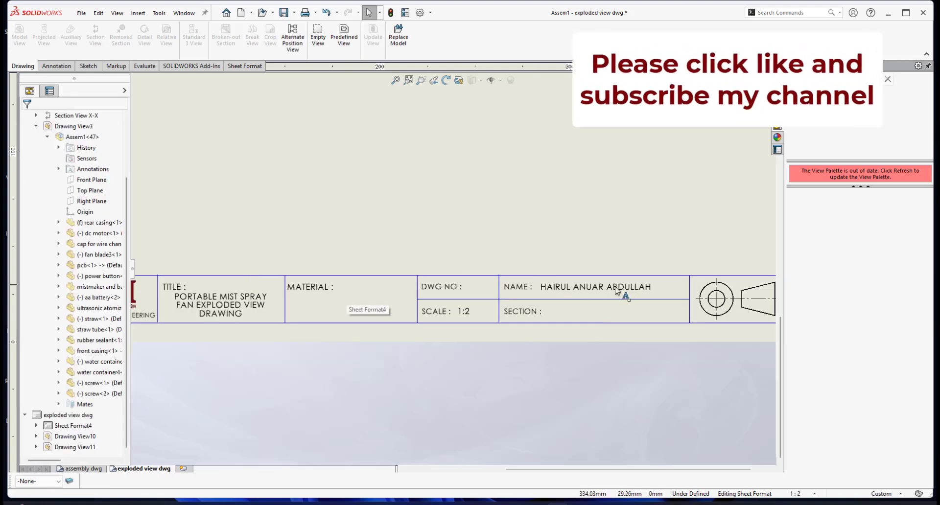
pyautogui.scroll(2, 623, 294)
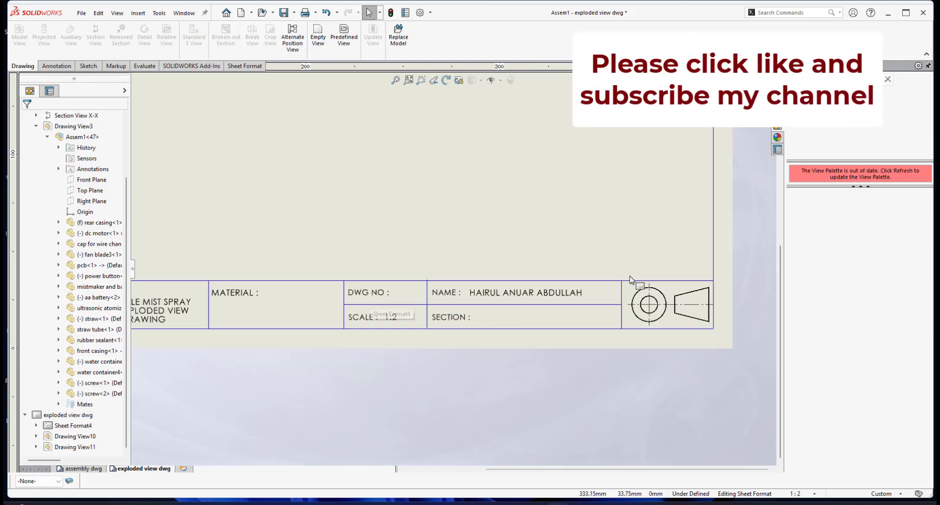
pyautogui.scroll(2, 630, 252)
pyautogui.click(758, 88)
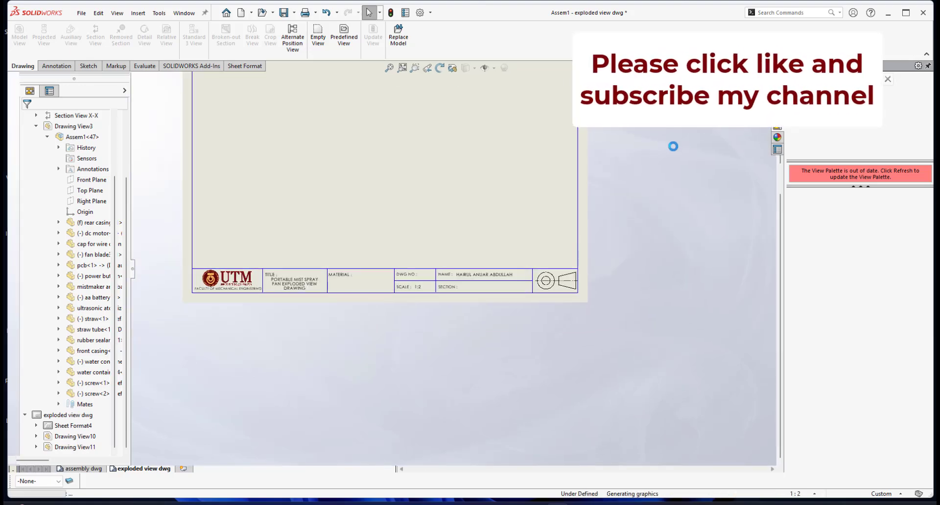